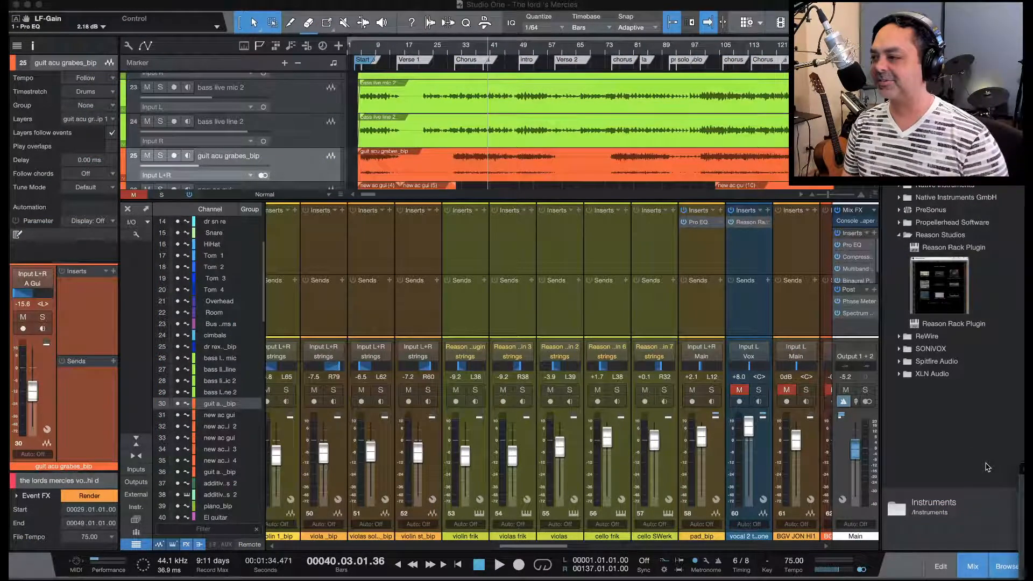
Examine the mixer console from the instrument tracks through the buses to the reverb and delay effect channels
{"action": "scroll", "coordinate": [649, 407], "scroll_direction": "right", "scroll_amount": 5}
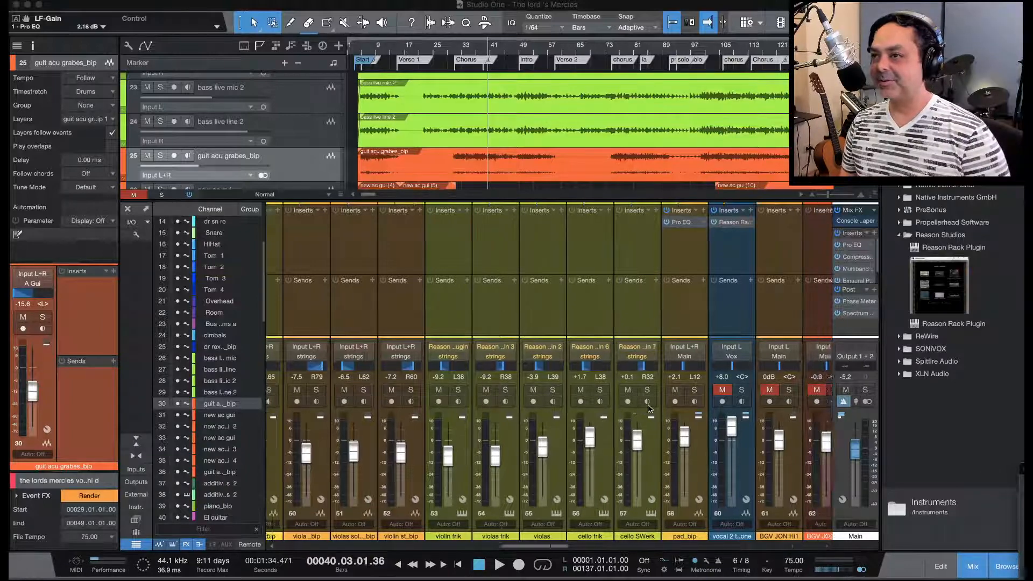
{"action": "scroll", "coordinate": [650, 407], "scroll_direction": "right", "scroll_amount": 20}
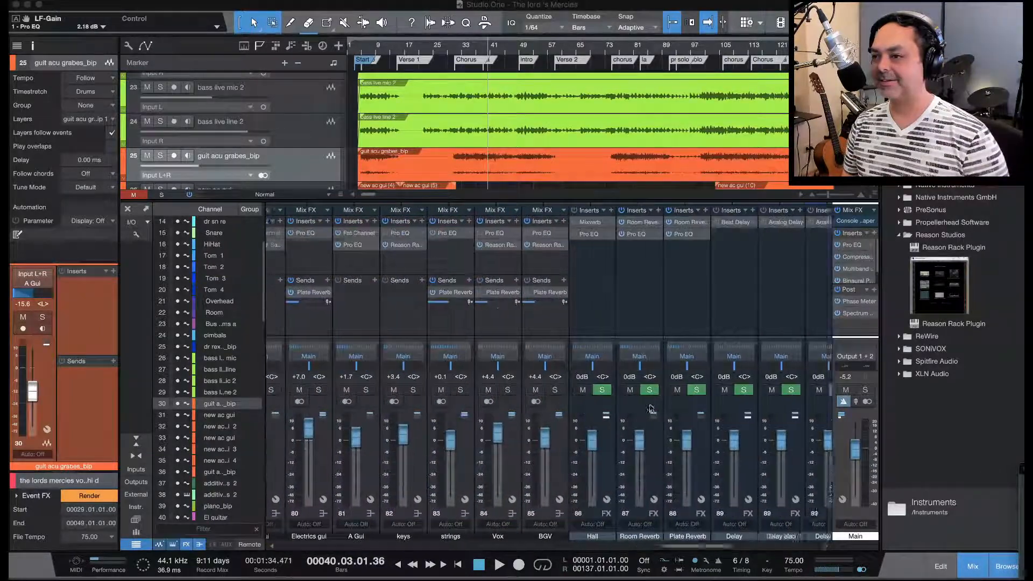
{"action": "scroll", "coordinate": [650, 407], "scroll_direction": "left", "scroll_amount": 7}
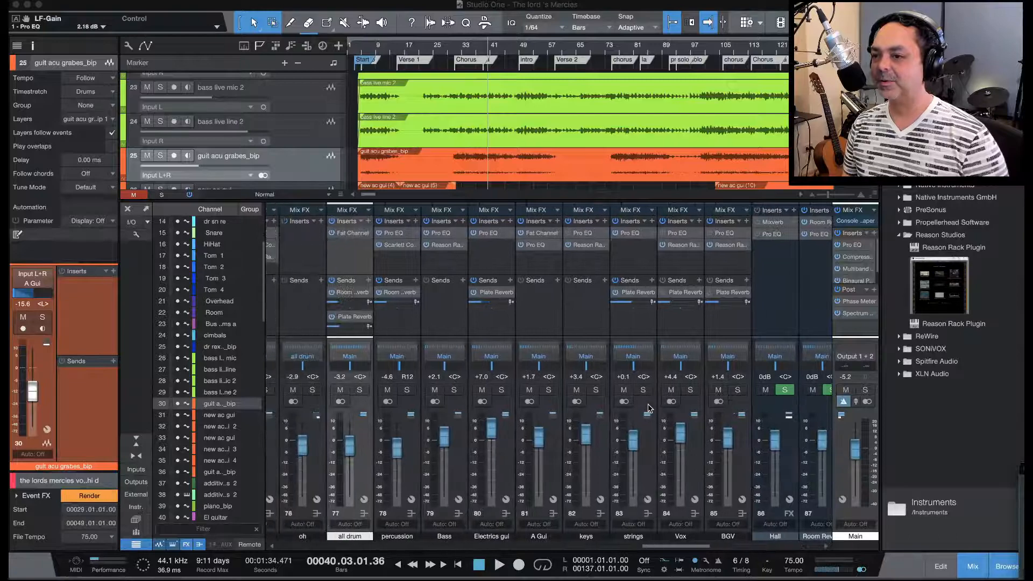
{"action": "scroll", "coordinate": [650, 408], "scroll_direction": "left", "scroll_amount": 2}
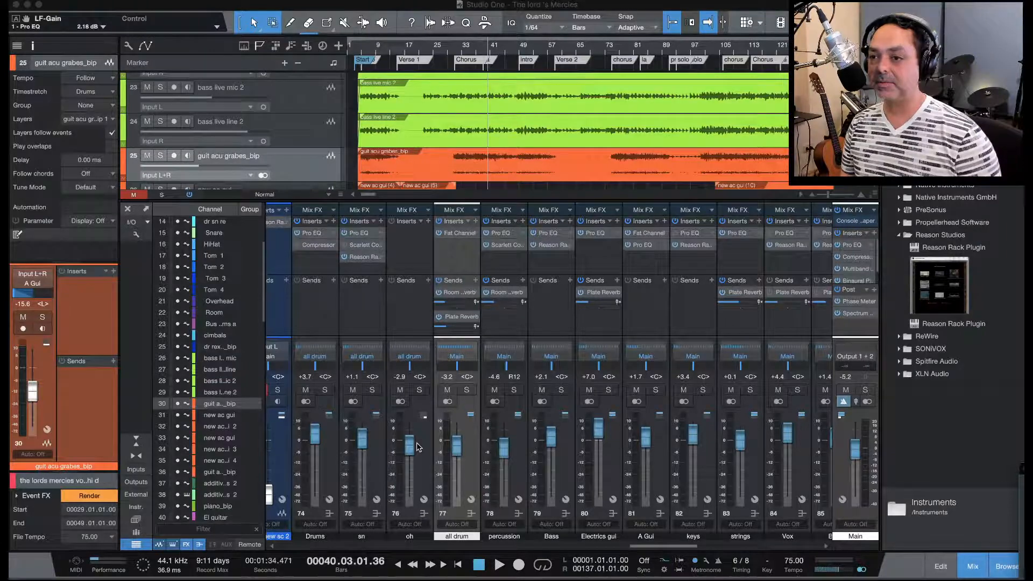
{"action": "scroll", "coordinate": [475, 452], "scroll_direction": "right", "scroll_amount": 1}
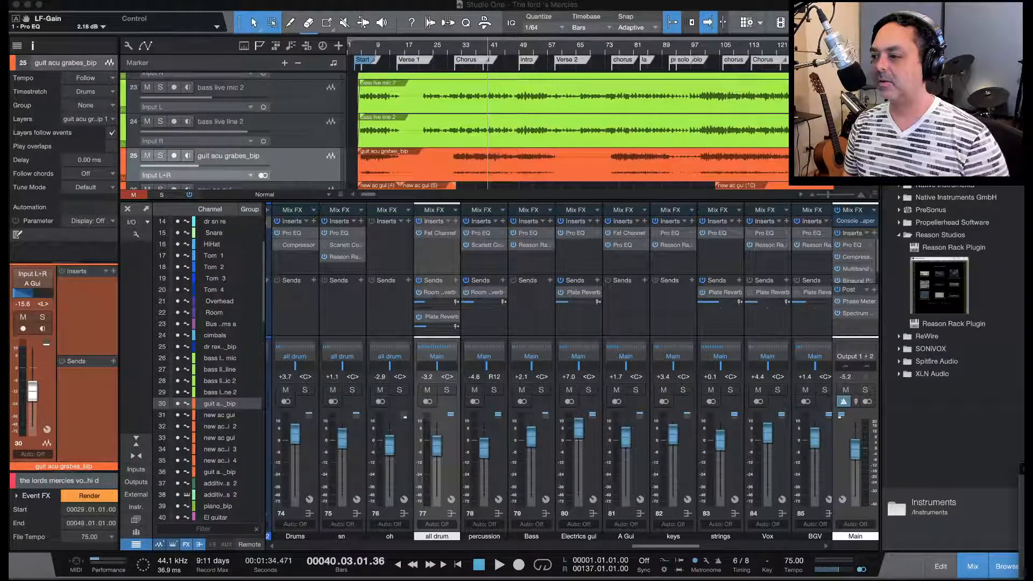
Switch to the browser and look through the Free Mixing Course page with its stem download and tutorial videos
{"action": "left_click_drag", "start_coordinate": [963, 579], "coordinate": [965, 56]}
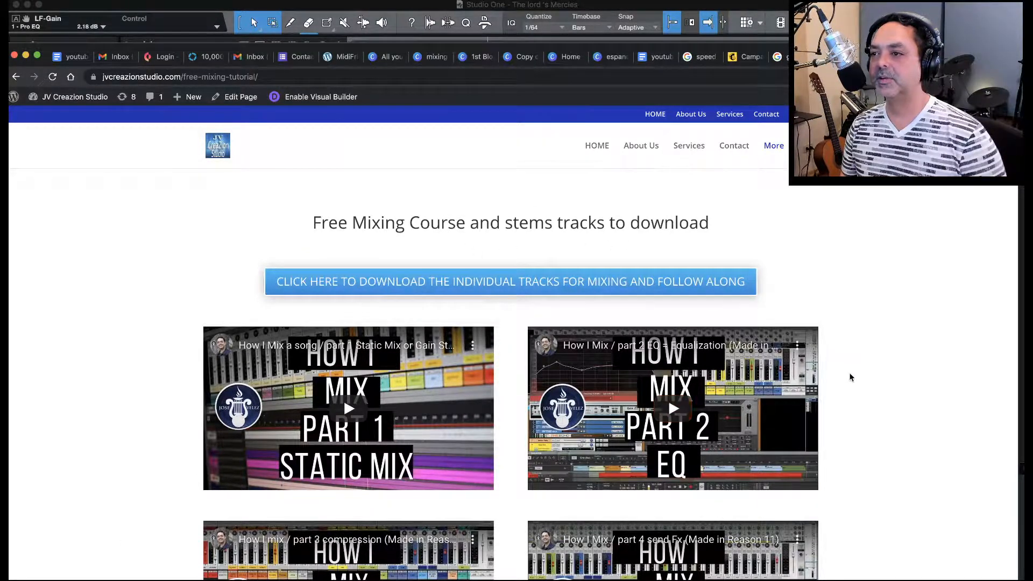
{"action": "scroll", "coordinate": [850, 377], "scroll_direction": "down", "scroll_amount": 3}
{"action": "scroll", "coordinate": [850, 376], "scroll_direction": "down", "scroll_amount": 10}
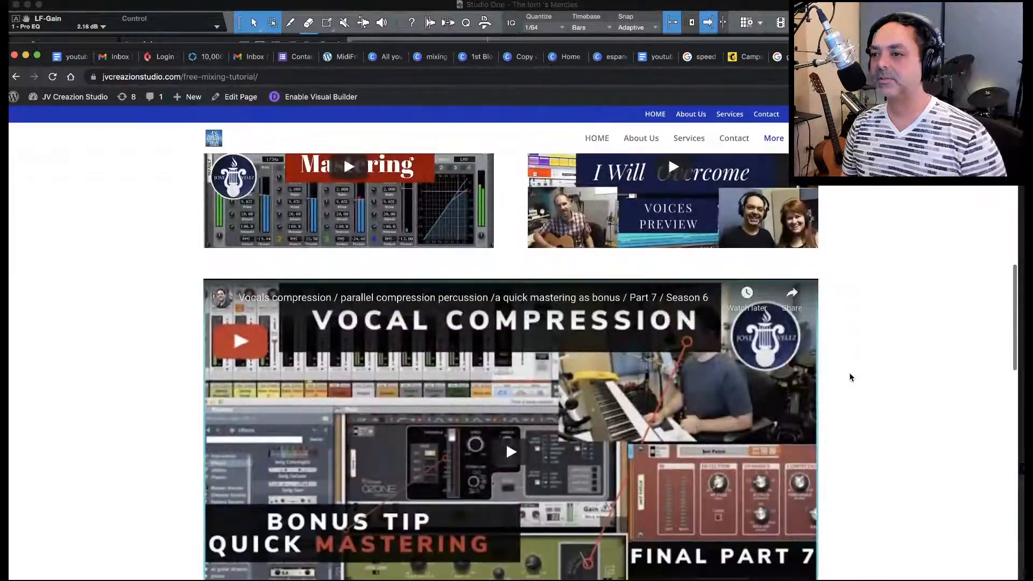
{"action": "scroll", "coordinate": [850, 377], "scroll_direction": "up", "scroll_amount": 15}
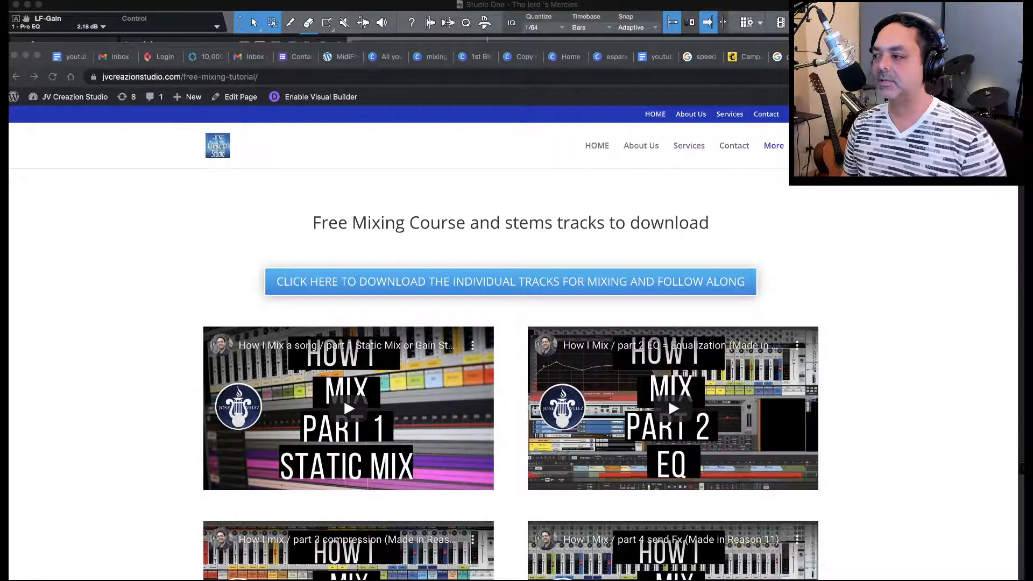
Bring up the CreaZion Music Production Facebook group, look through its posts, and return to Studio One
{"action": "left_click_drag", "start_coordinate": [516, 580], "coordinate": [501, 37]}
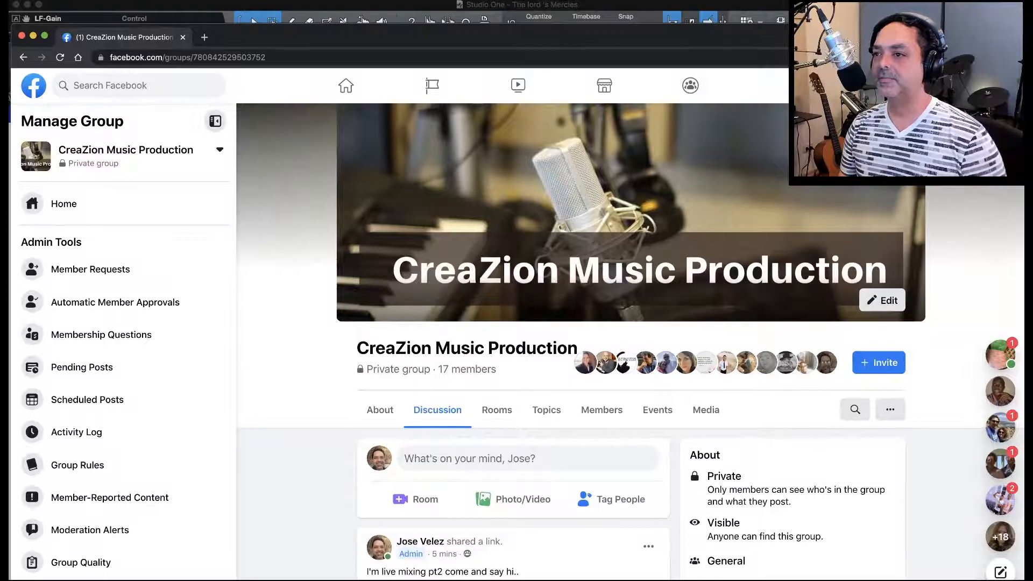
{"action": "scroll", "coordinate": [567, 425], "scroll_direction": "down", "scroll_amount": 5}
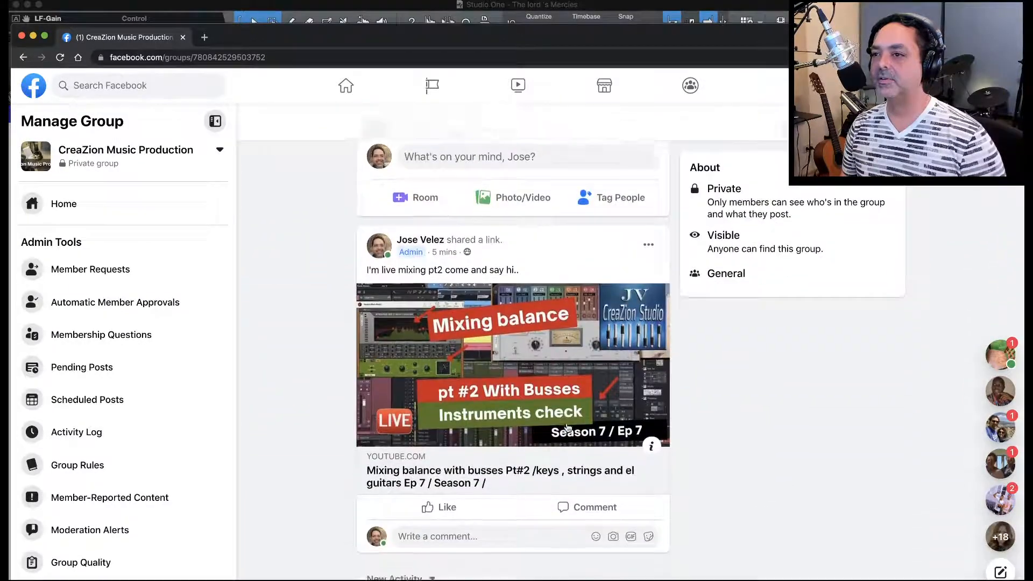
{"action": "scroll", "coordinate": [567, 427], "scroll_direction": "down", "scroll_amount": 10}
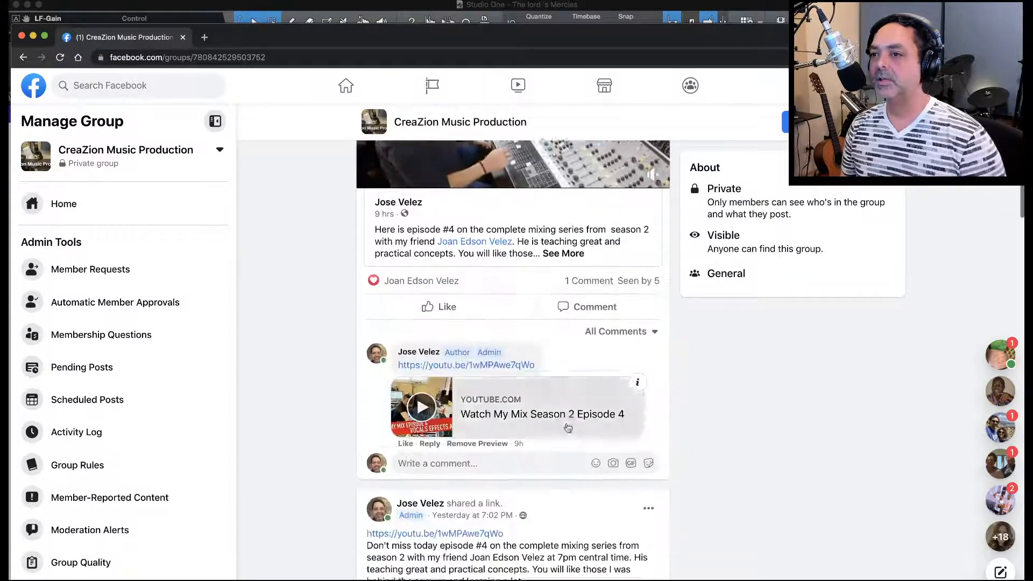
{"action": "scroll", "coordinate": [567, 427], "scroll_direction": "down", "scroll_amount": 10}
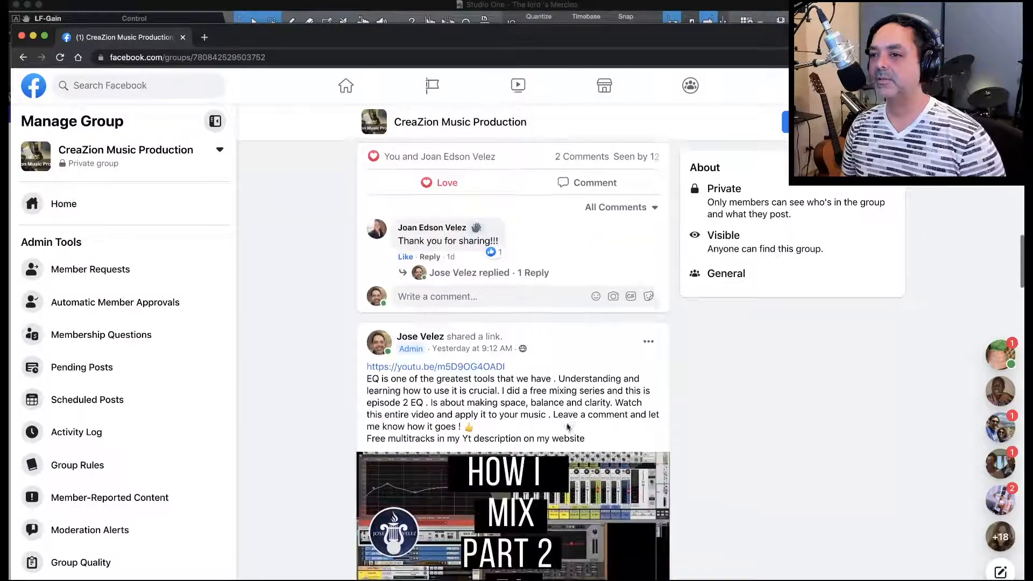
{"action": "scroll", "coordinate": [567, 426], "scroll_direction": "down", "scroll_amount": 5}
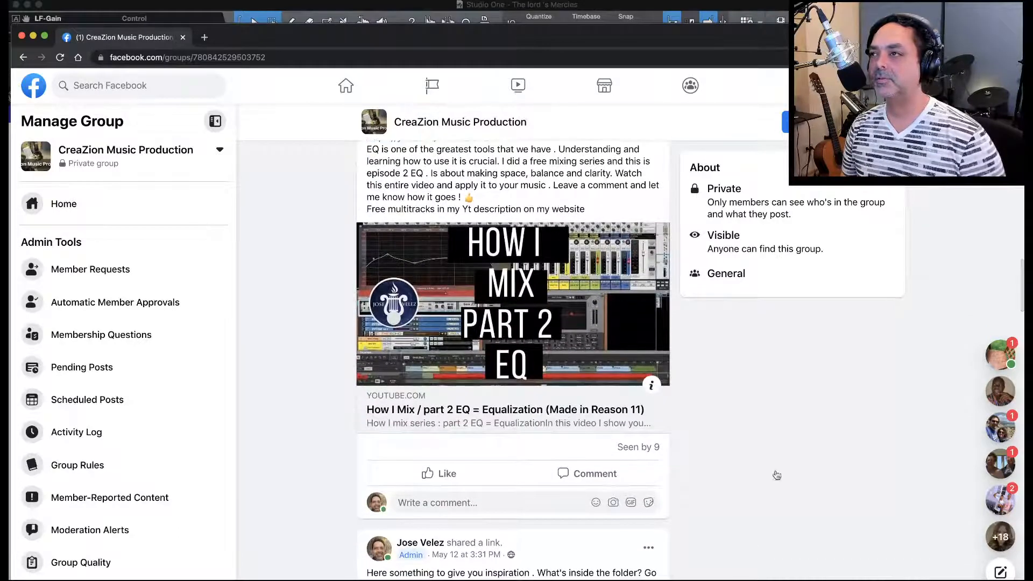
{"action": "left_click", "coordinate": [34, 36]}
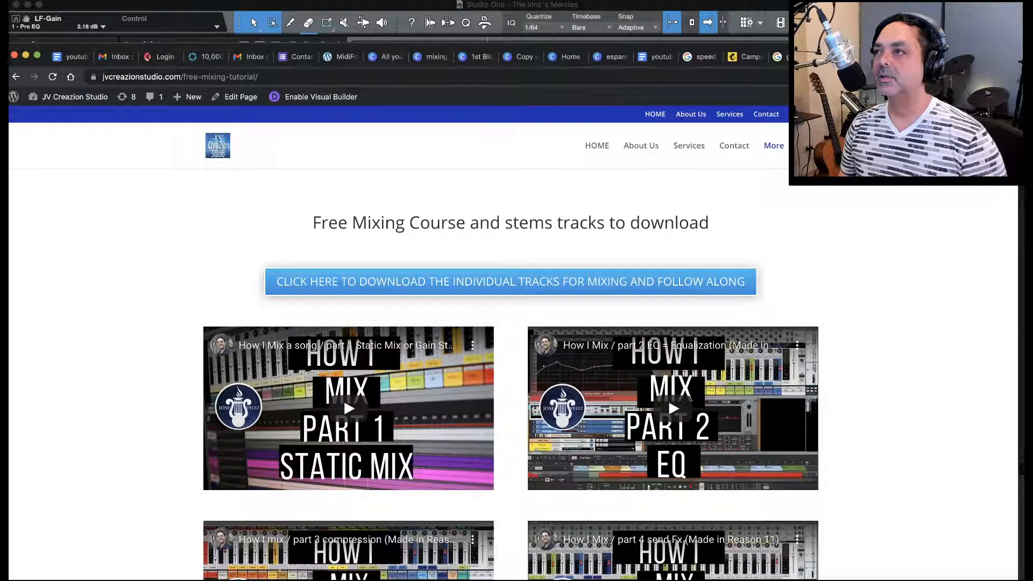
{"action": "key", "text": "super+m"}
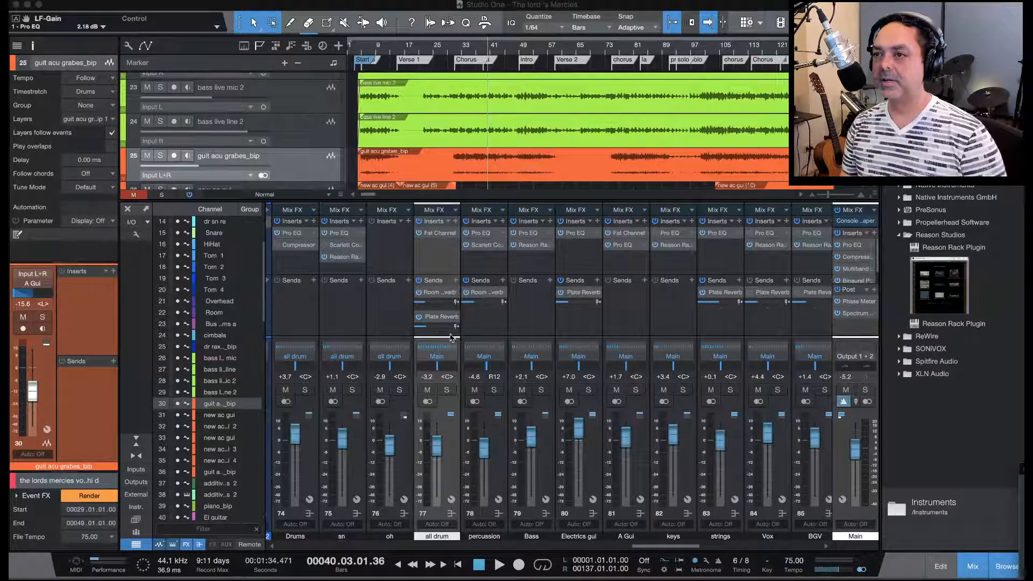
Solo the all drum, Bass and A Gui buses and audition them from bar 29
{"action": "left_click", "coordinate": [448, 48]}
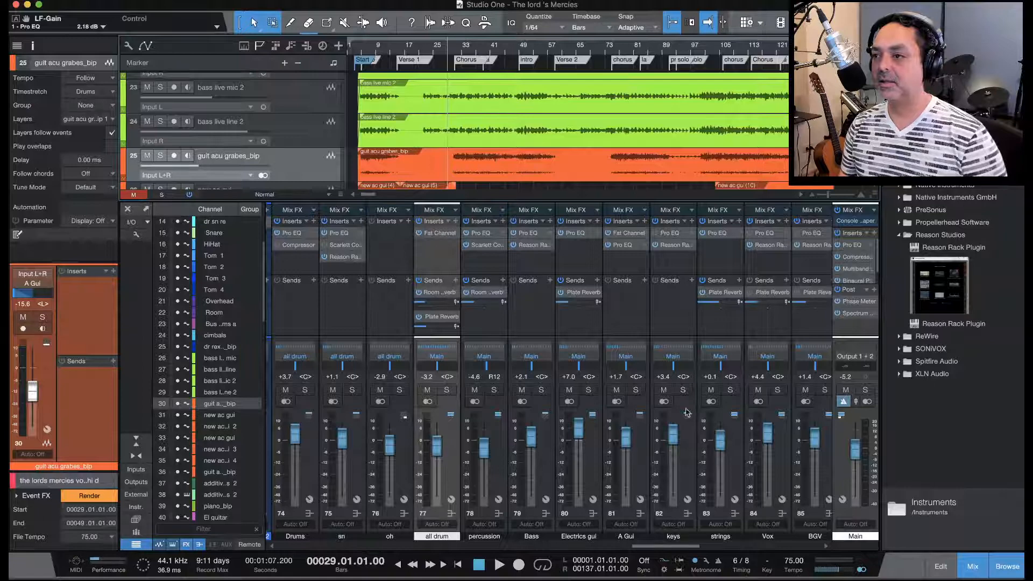
{"action": "left_click", "coordinate": [682, 391]}
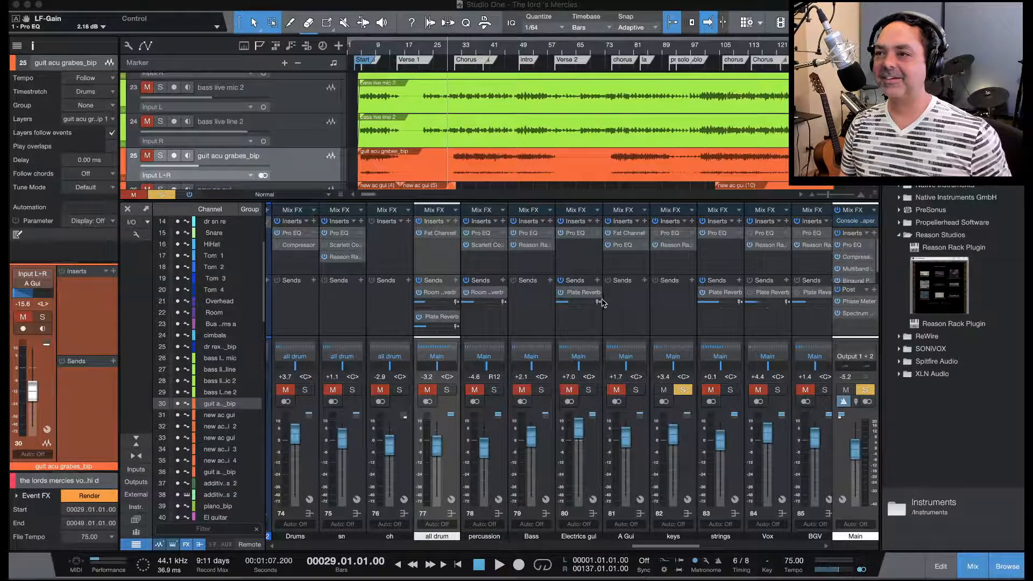
{"action": "left_click", "coordinate": [682, 391]}
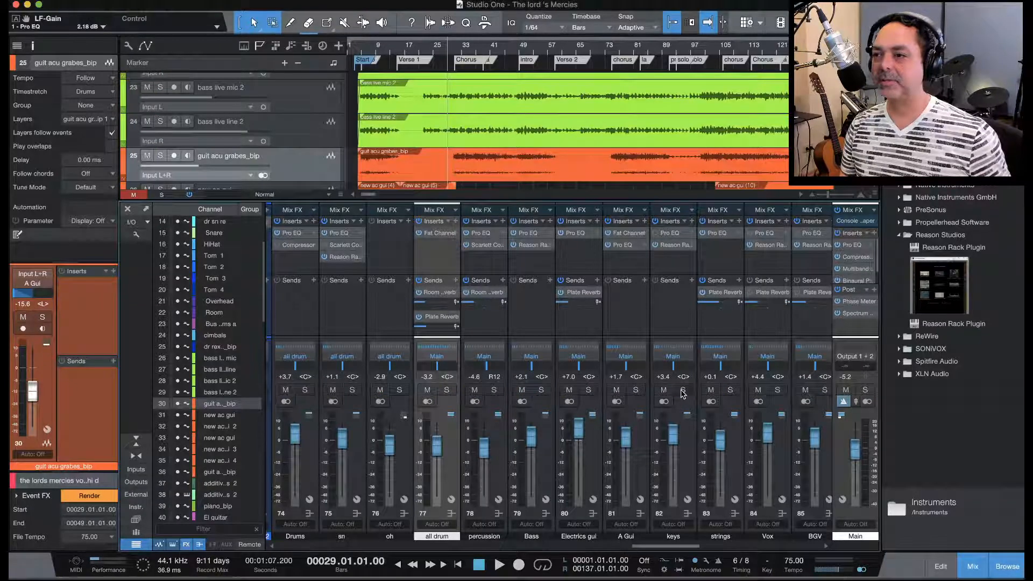
{"action": "left_click", "coordinate": [446, 391]}
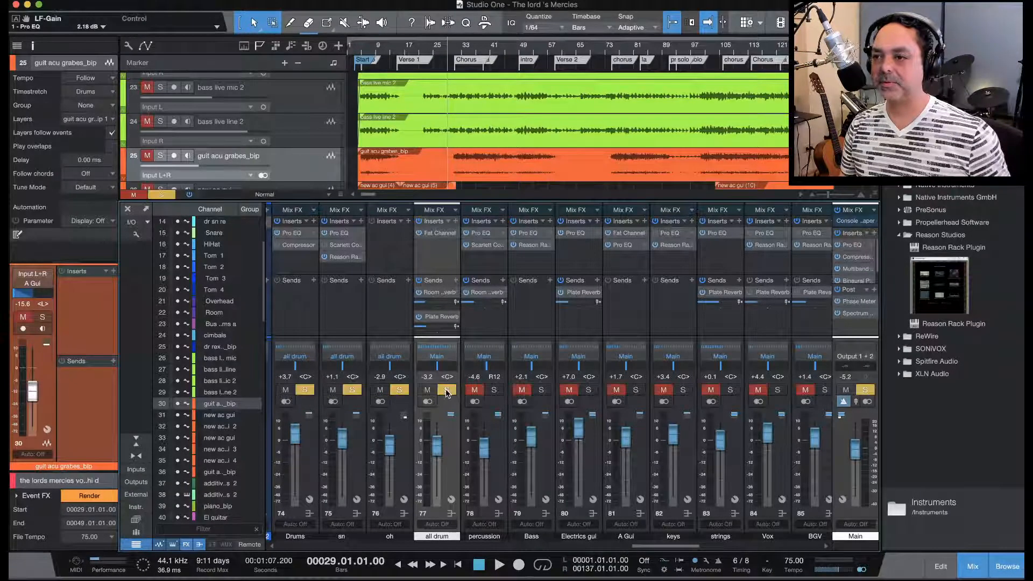
{"action": "left_click", "coordinate": [541, 390]}
{"action": "left_click", "coordinate": [636, 391]}
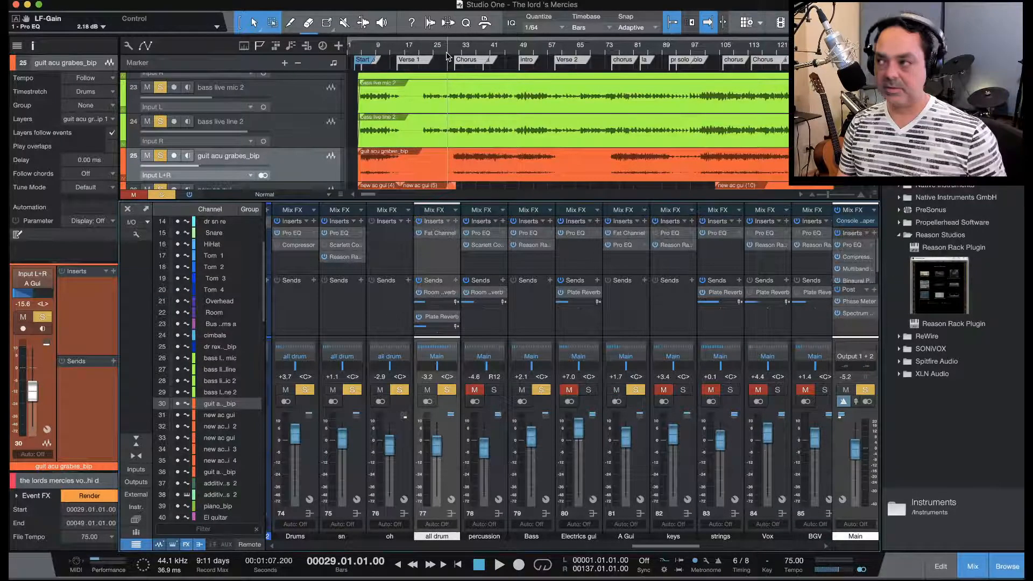
{"action": "key", "text": "space"}
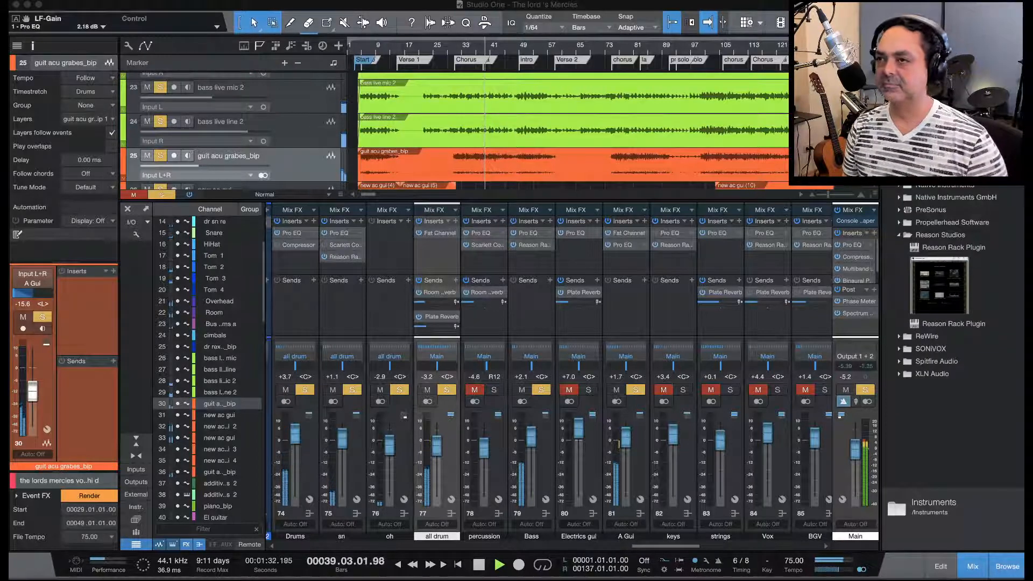
{"action": "left_click", "coordinate": [479, 567]}
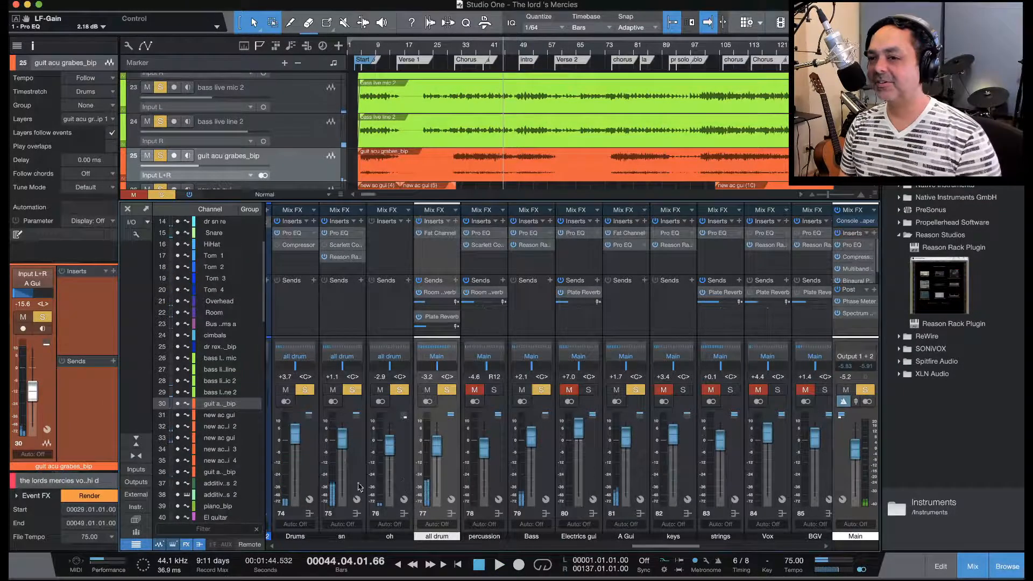
Review the individual drum channels and add the keys bus to the soloed buses
{"action": "left_click_drag", "start_coordinate": [664, 546], "coordinate": [267, 560]}
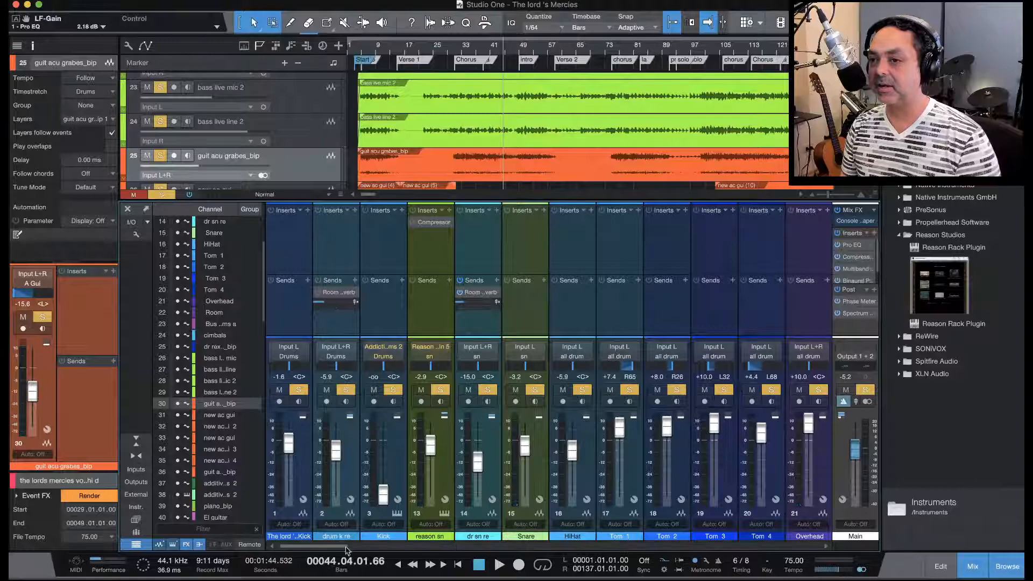
{"action": "left_click_drag", "start_coordinate": [328, 546], "coordinate": [343, 547]}
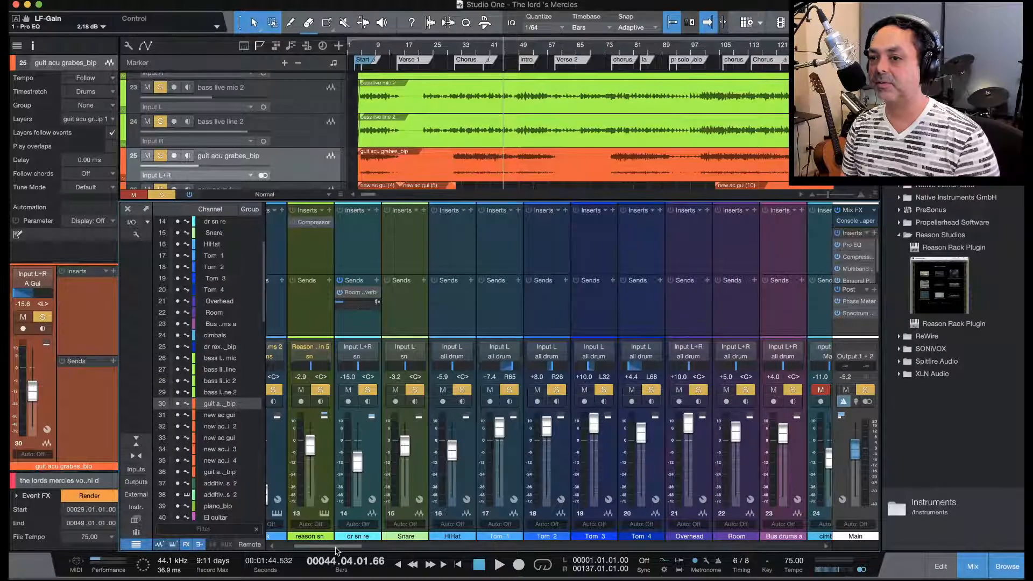
{"action": "left_click_drag", "start_coordinate": [338, 546], "coordinate": [675, 558]}
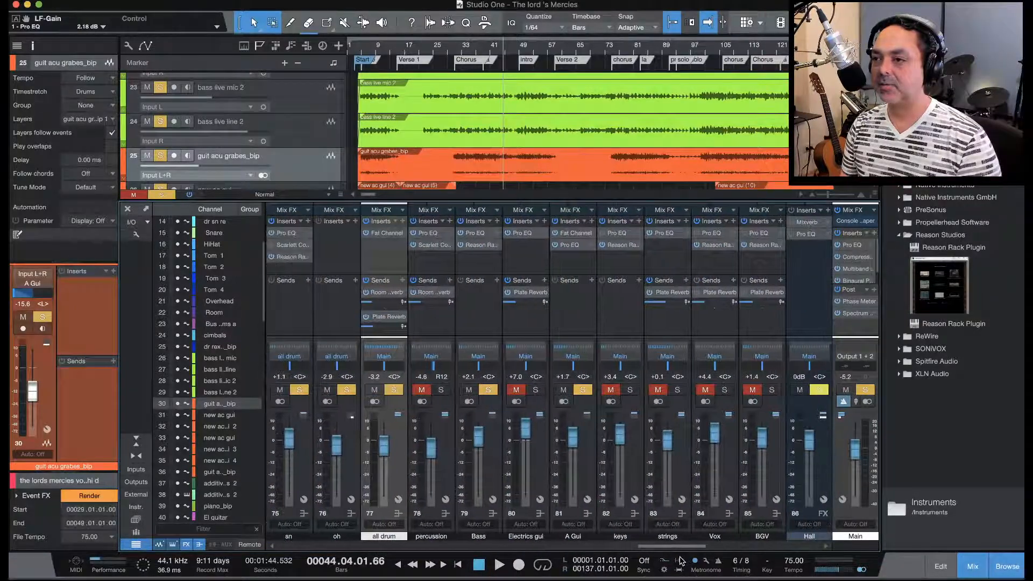
{"action": "left_click", "coordinate": [629, 390]}
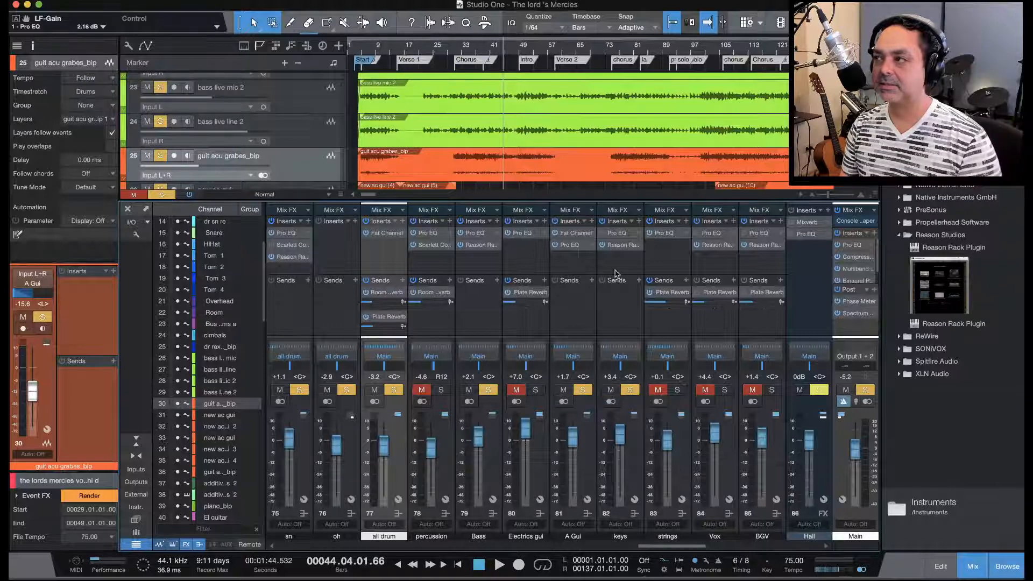
Play from bar 29 and take the all drum and Bass buses out of solo to hear A Gui and keys alone
{"action": "left_click", "coordinate": [449, 53]}
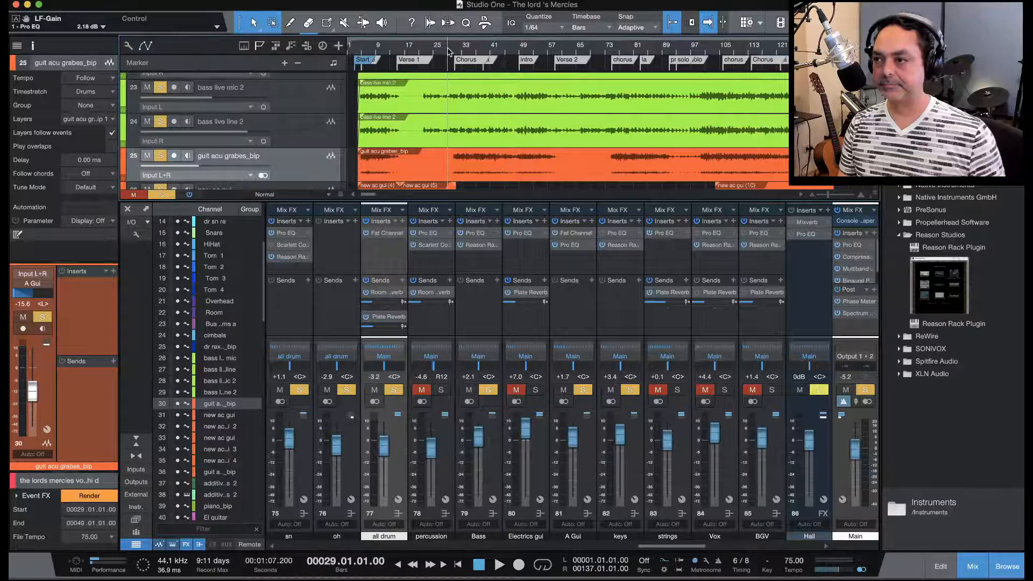
{"action": "key", "text": "space"}
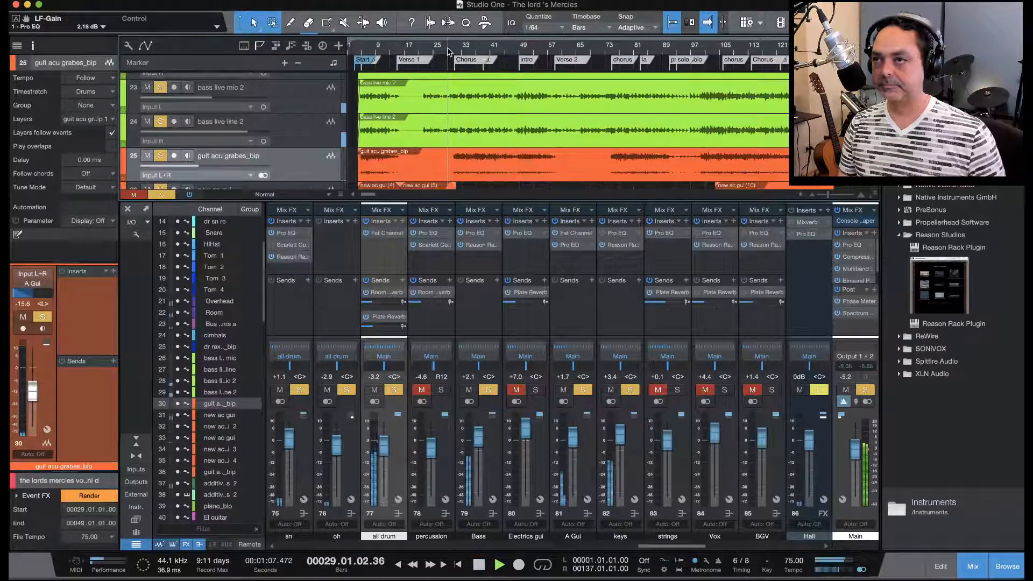
{"action": "left_click", "coordinate": [393, 390]}
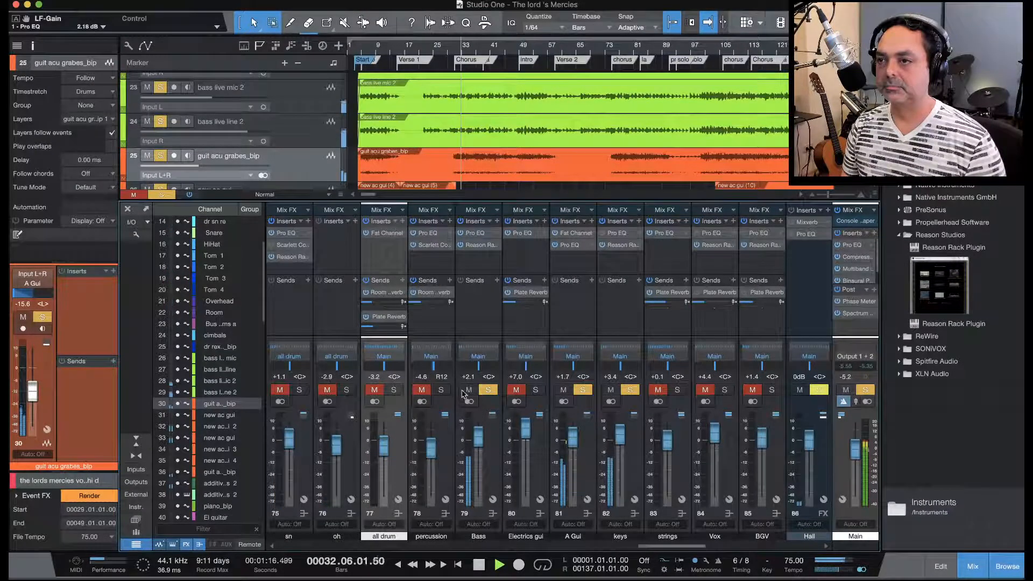
{"action": "left_click", "coordinate": [486, 390]}
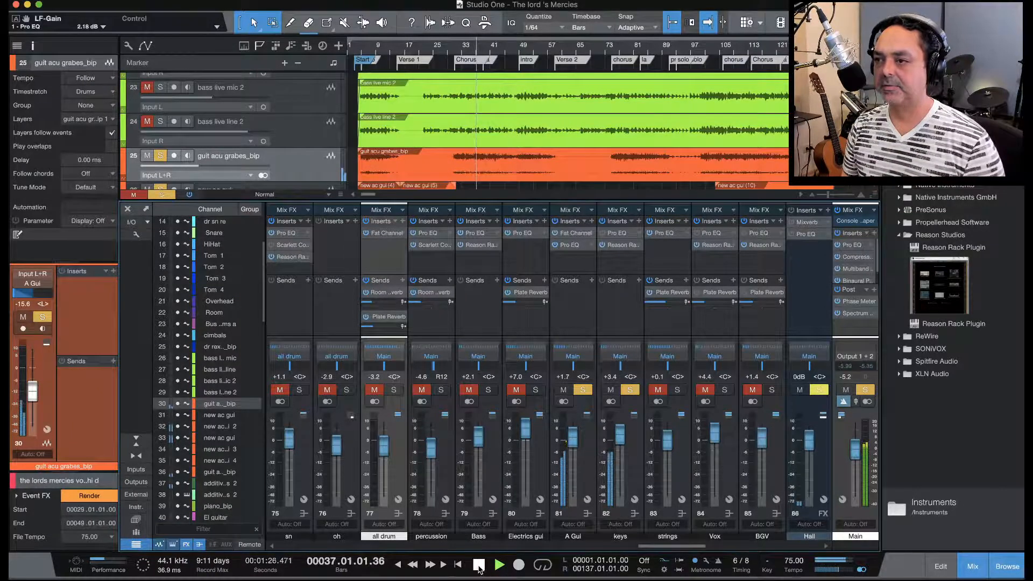
{"action": "left_click", "coordinate": [479, 564]}
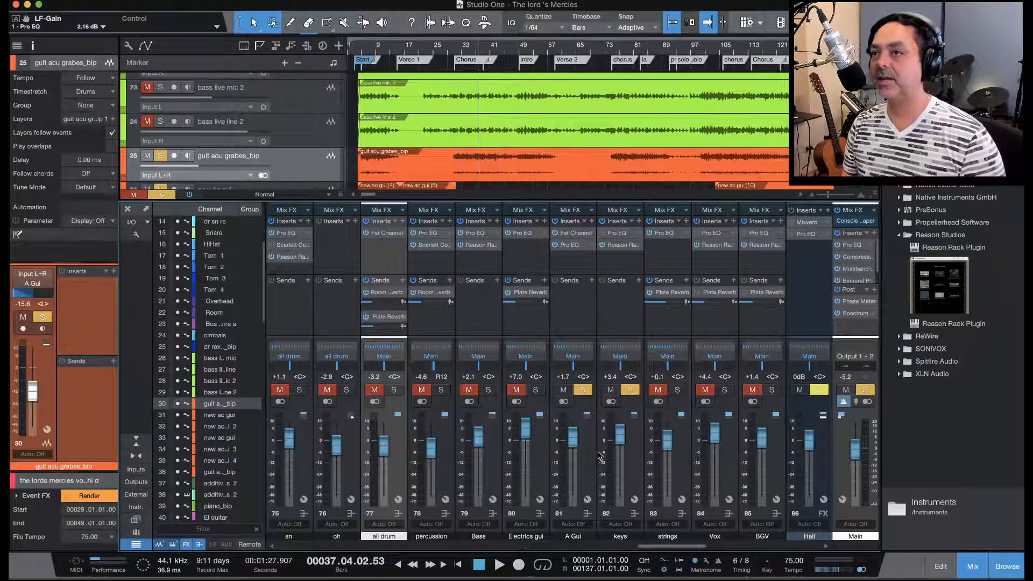
Replay from bar 29 and bring the all drum and Bass buses back into solo one after the other
{"action": "left_click", "coordinate": [447, 51]}
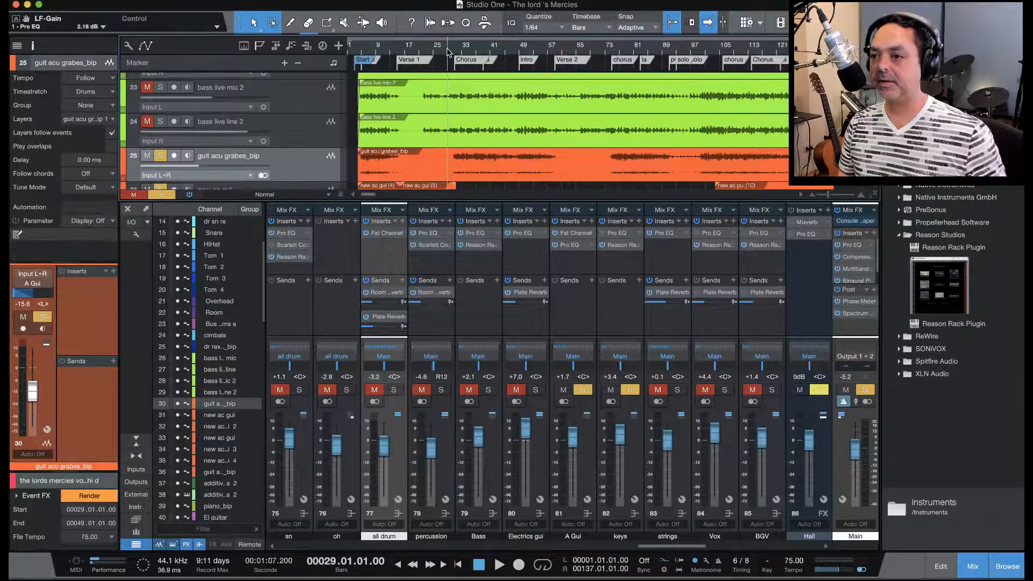
{"action": "key", "text": "space"}
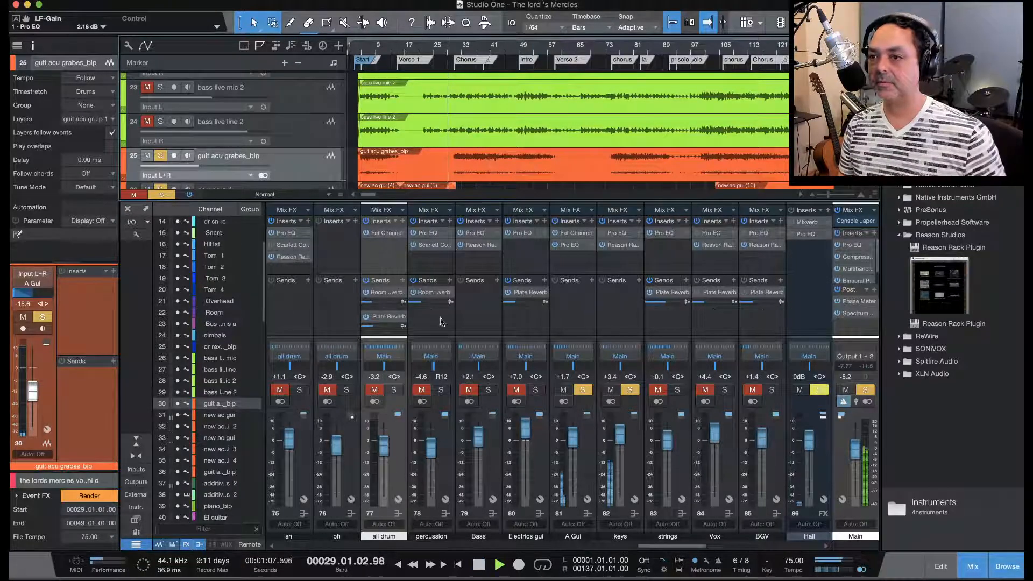
{"action": "left_click", "coordinate": [393, 394]}
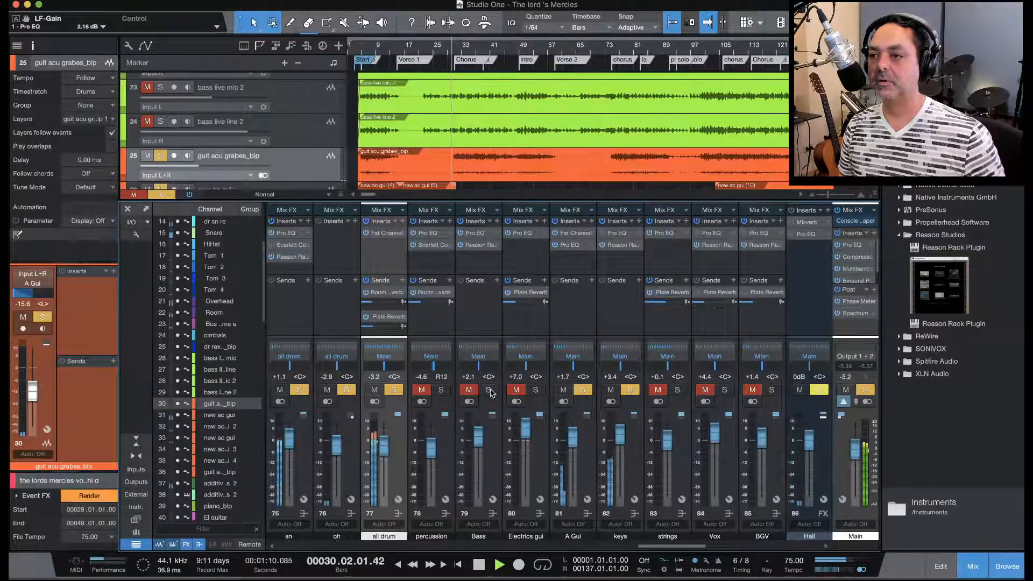
{"action": "left_click", "coordinate": [489, 391]}
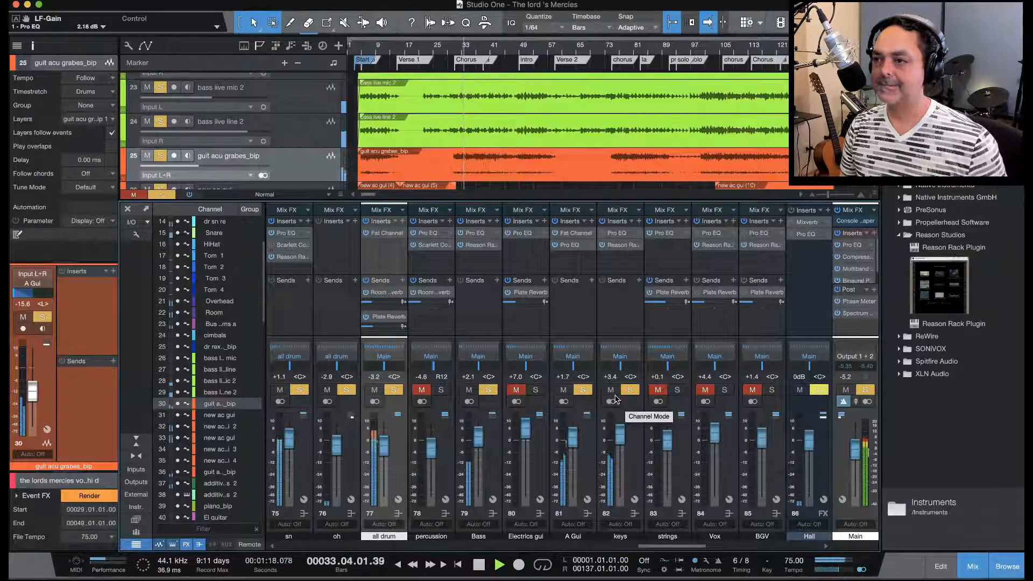
Stop playback and take the all drum, Bass and A Gui buses out of solo, leaving only keys soloed
{"action": "key", "text": "space"}
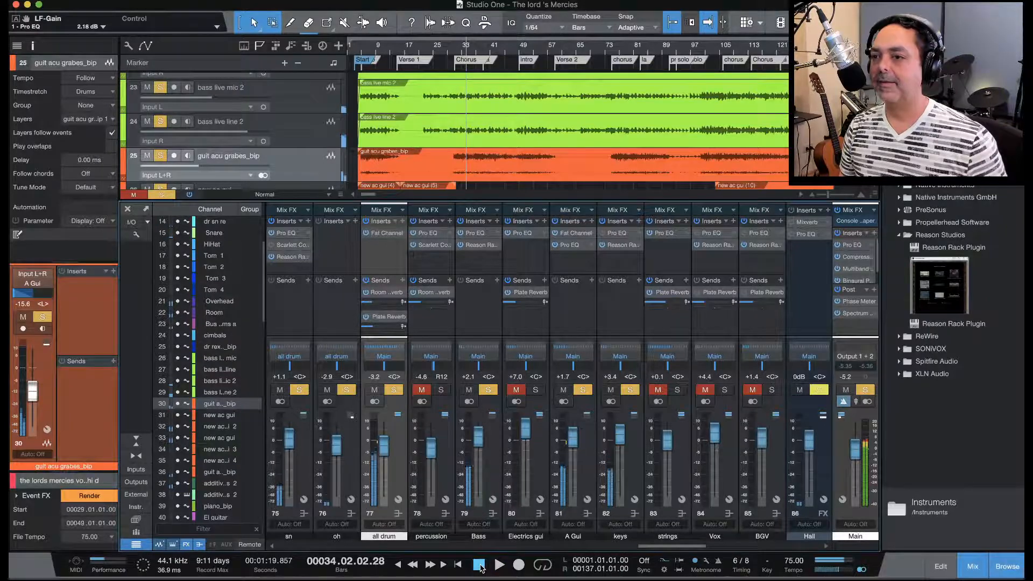
{"action": "left_click", "coordinate": [394, 390]}
{"action": "left_click", "coordinate": [488, 389]}
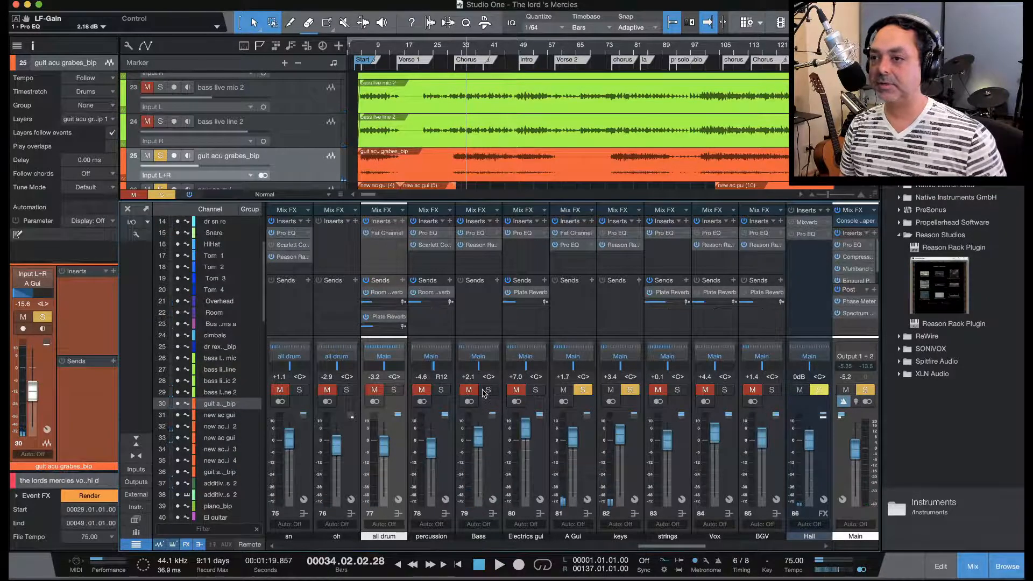
{"action": "left_click", "coordinate": [582, 389]}
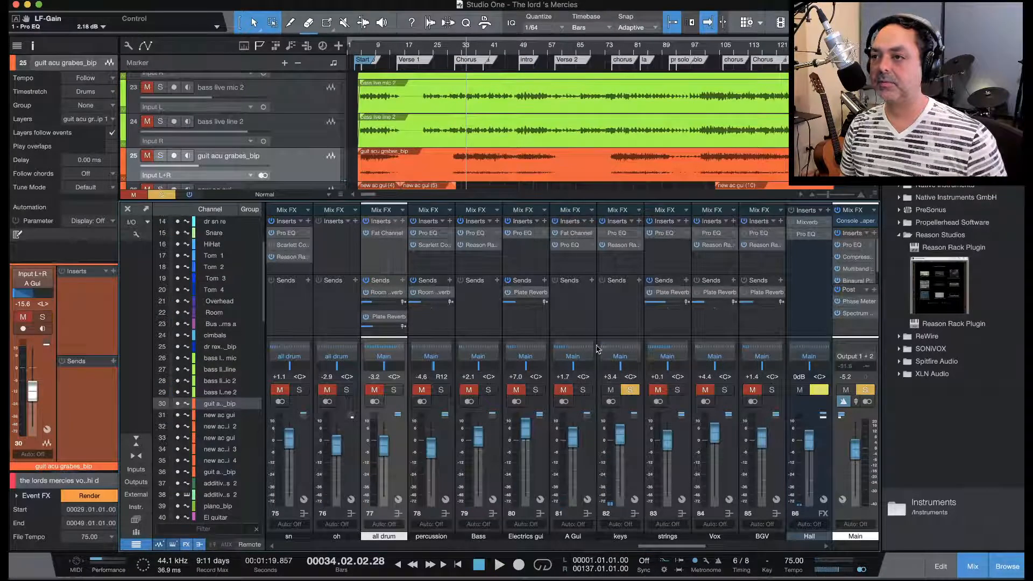
Open the Reason Rack Plugin insert on the keys bus and play the soloed keys from the first chorus
{"action": "double_click", "coordinate": [617, 244]}
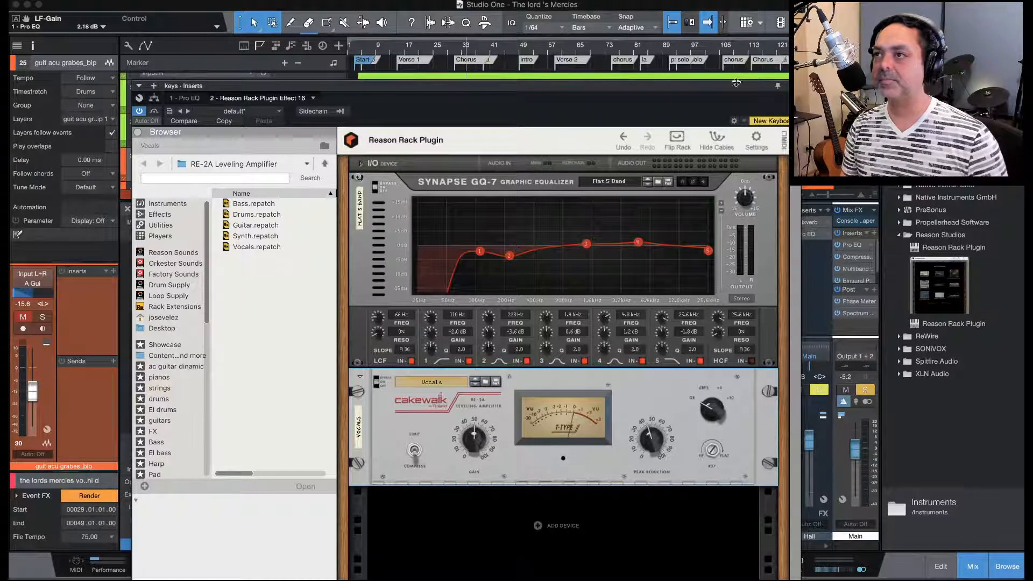
{"action": "left_click_drag", "start_coordinate": [736, 90], "coordinate": [446, 20]}
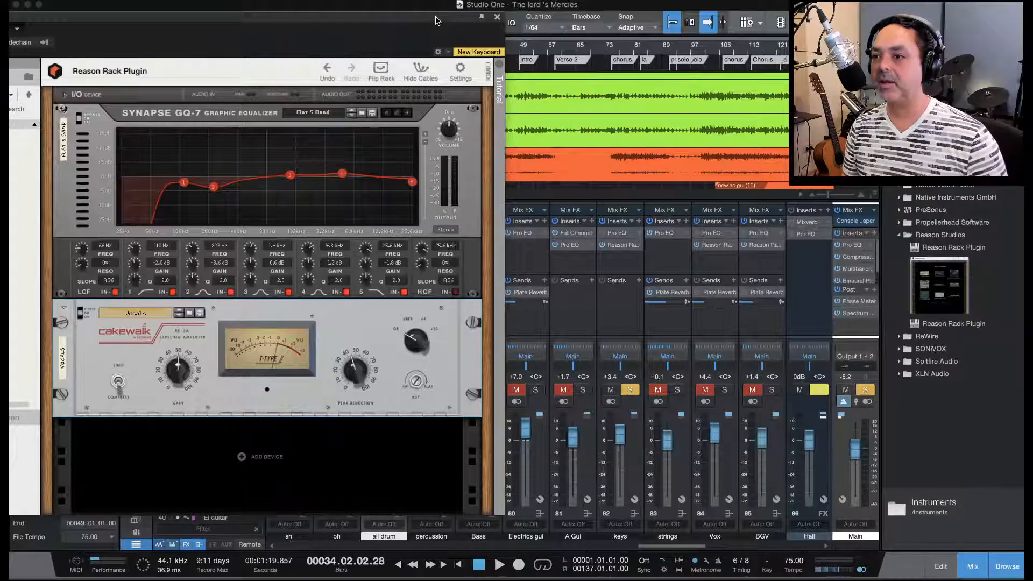
{"action": "left_click_drag", "start_coordinate": [436, 20], "coordinate": [334, 28]}
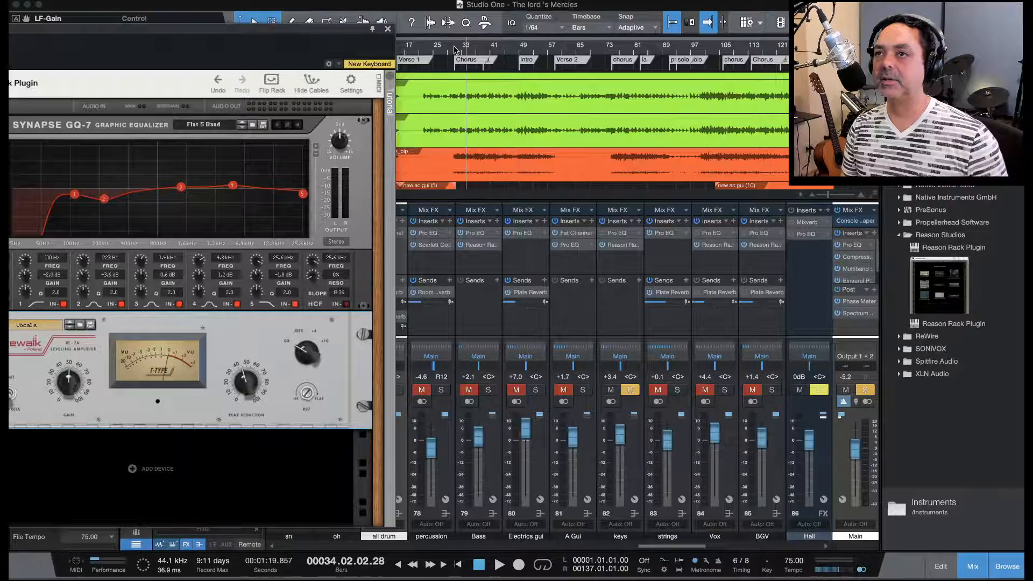
{"action": "left_click", "coordinate": [454, 49]}
{"action": "key", "text": "space"}
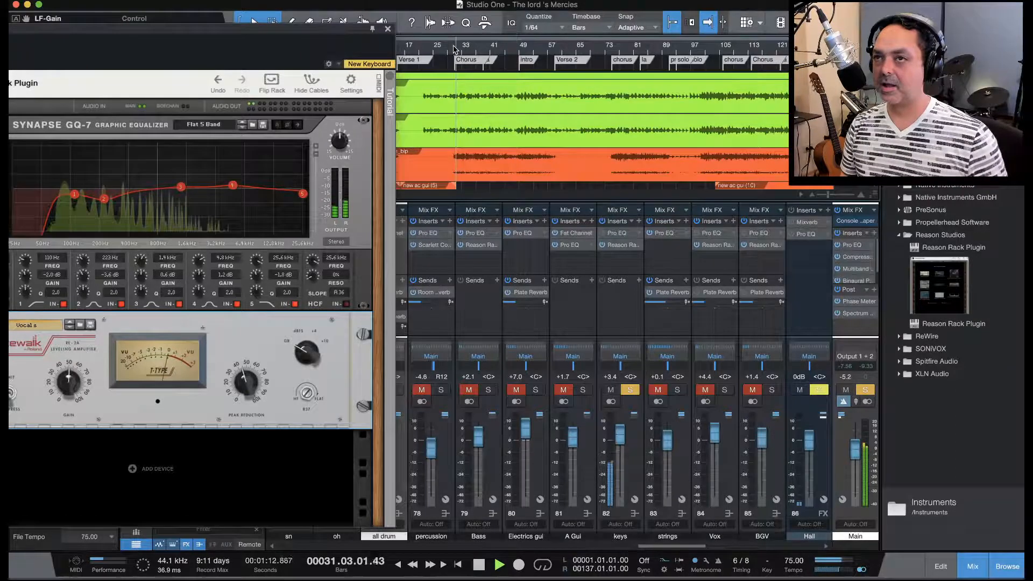
Watch the keys rack's equalizer and compressor meters during playback, and stop the song
{"action": "left_click_drag", "start_coordinate": [300, 35], "coordinate": [493, 126]}
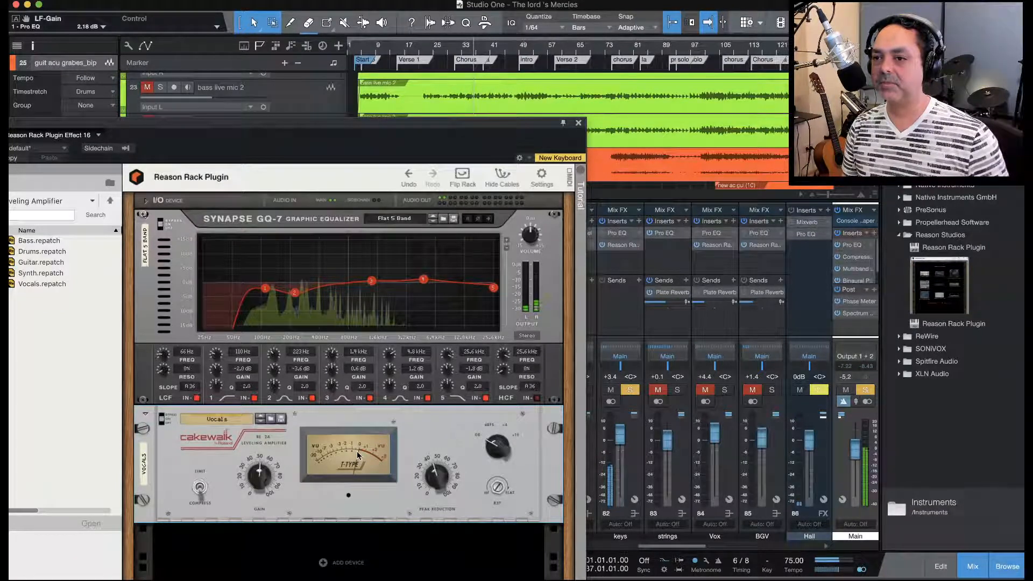
{"action": "left_click_drag", "start_coordinate": [493, 133], "coordinate": [561, 579]}
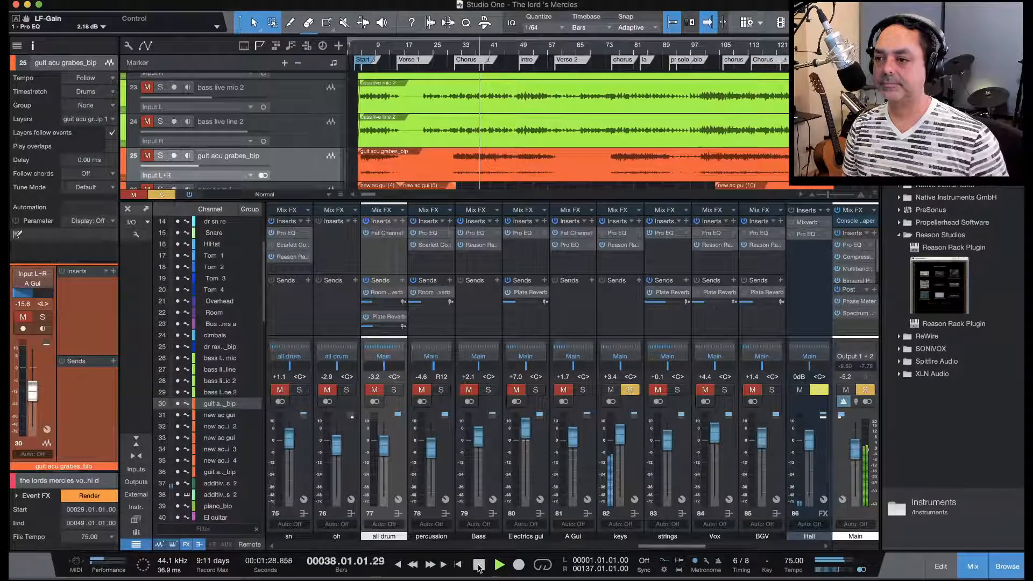
{"action": "left_click", "coordinate": [476, 568]}
Inspect the keys rack's compressor settings and replay from bar 30 with its meter in view
{"action": "left_click_drag", "start_coordinate": [557, 579], "coordinate": [397, 5]}
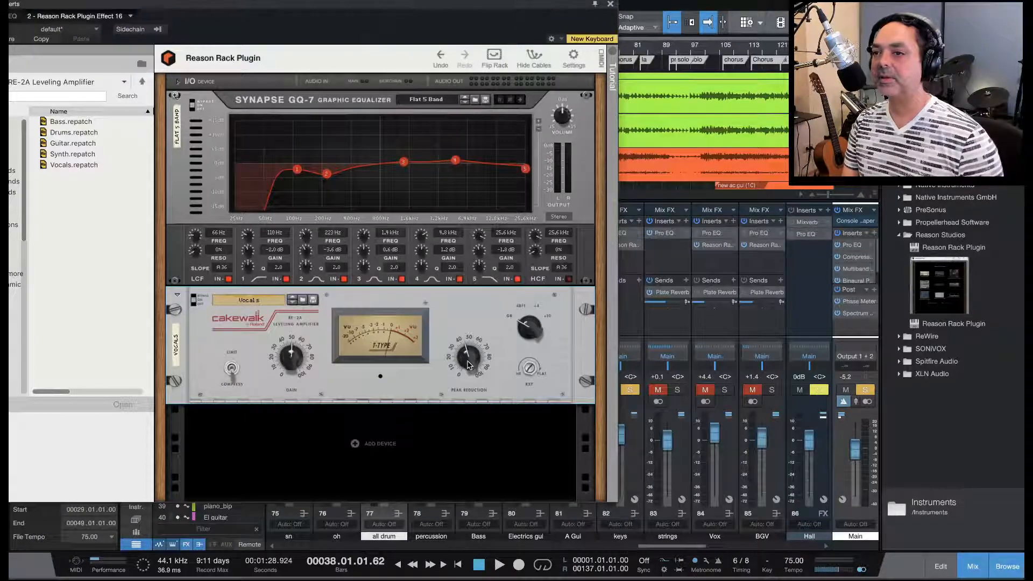
{"action": "mouse_move", "coordinate": [467, 366]}
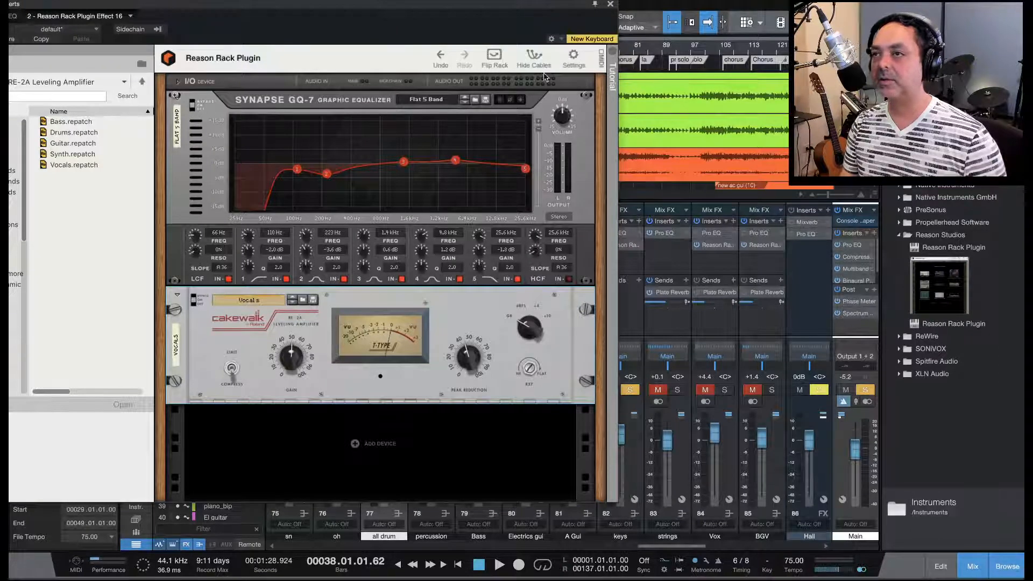
{"action": "left_click_drag", "start_coordinate": [575, 5], "coordinate": [333, 5]}
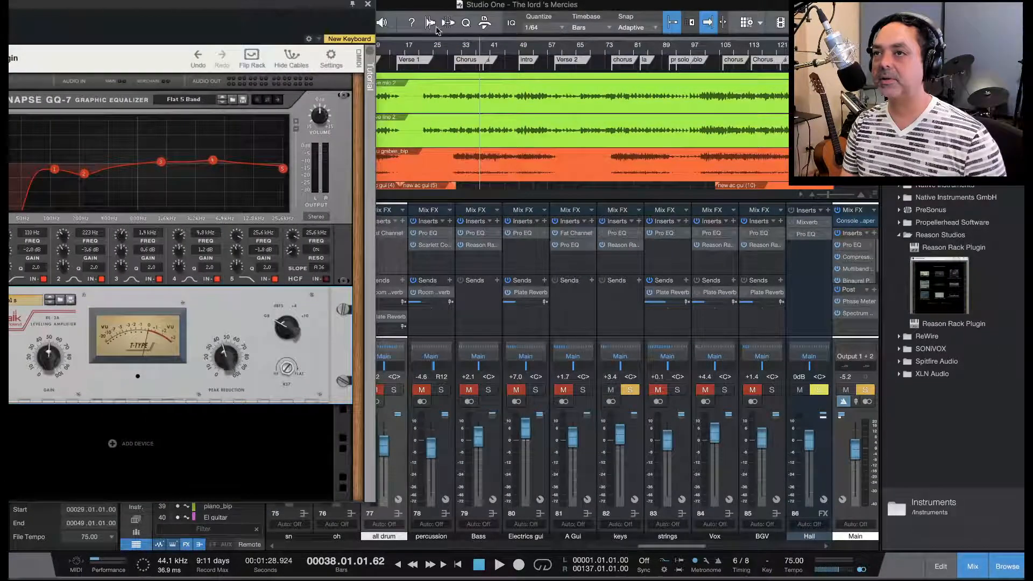
{"action": "left_click", "coordinate": [450, 48]}
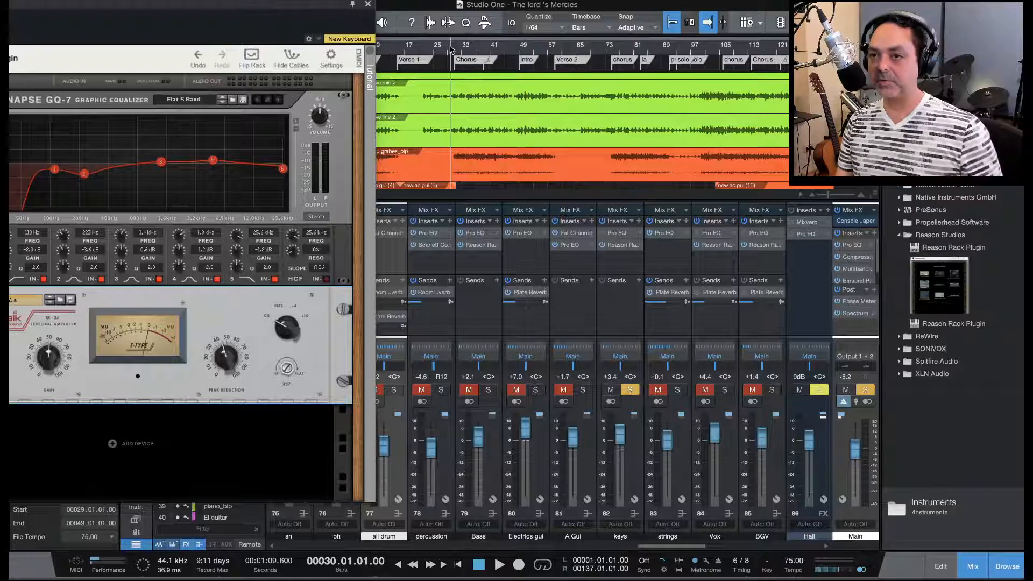
{"action": "key", "text": "space"}
{"action": "left_click_drag", "start_coordinate": [321, 7], "coordinate": [518, 18]}
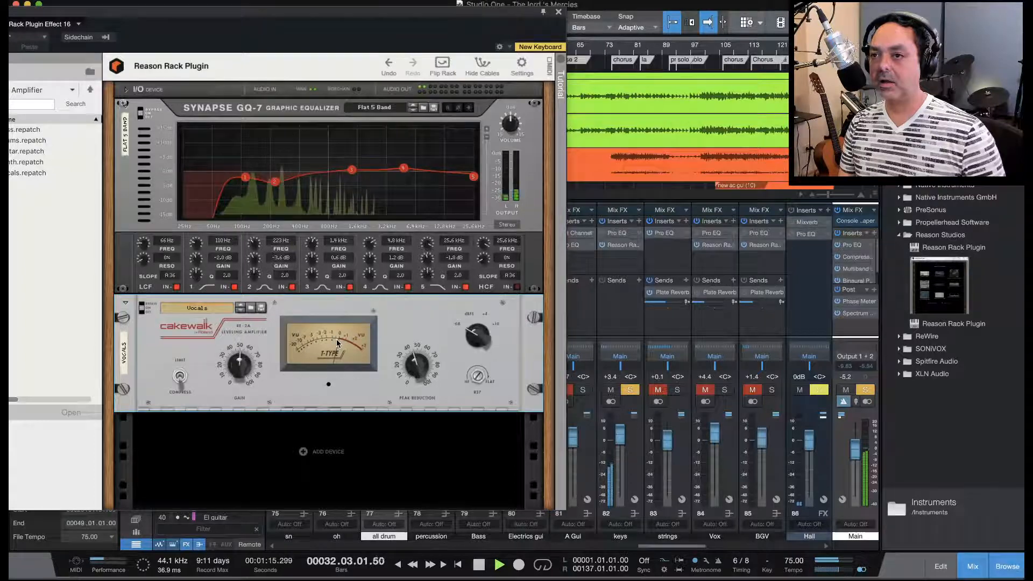
Try the RE-2A compressor's bypass switch while the keys play, and close the rack and stop playback
{"action": "mouse_move", "coordinate": [414, 361]}
{"action": "left_mouse_down"}
{"action": "mouse_move", "coordinate": [422, 360]}
{"action": "mouse_move", "coordinate": [414, 361]}
{"action": "left_mouse_up"}
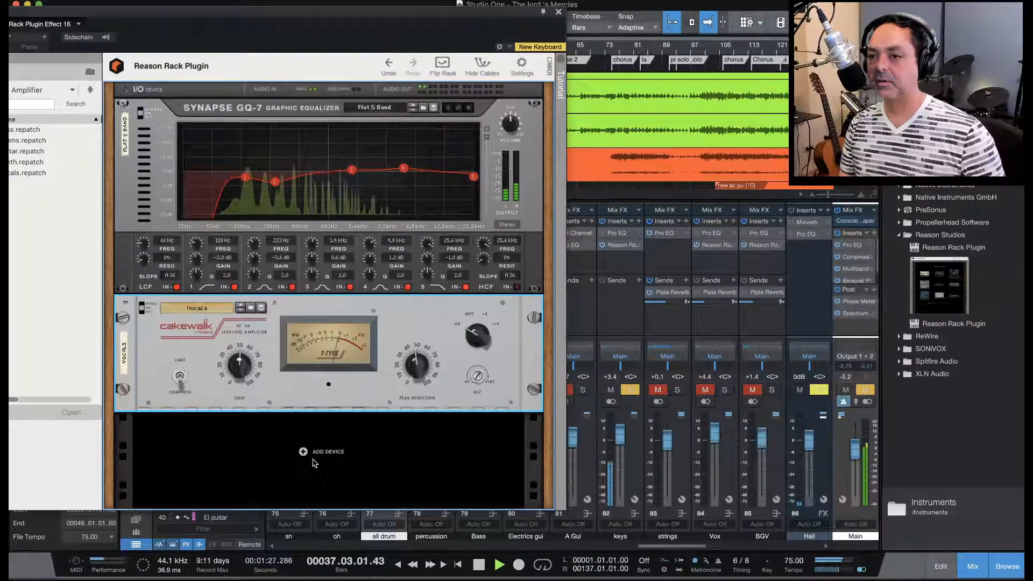
{"action": "left_click", "coordinate": [143, 311]}
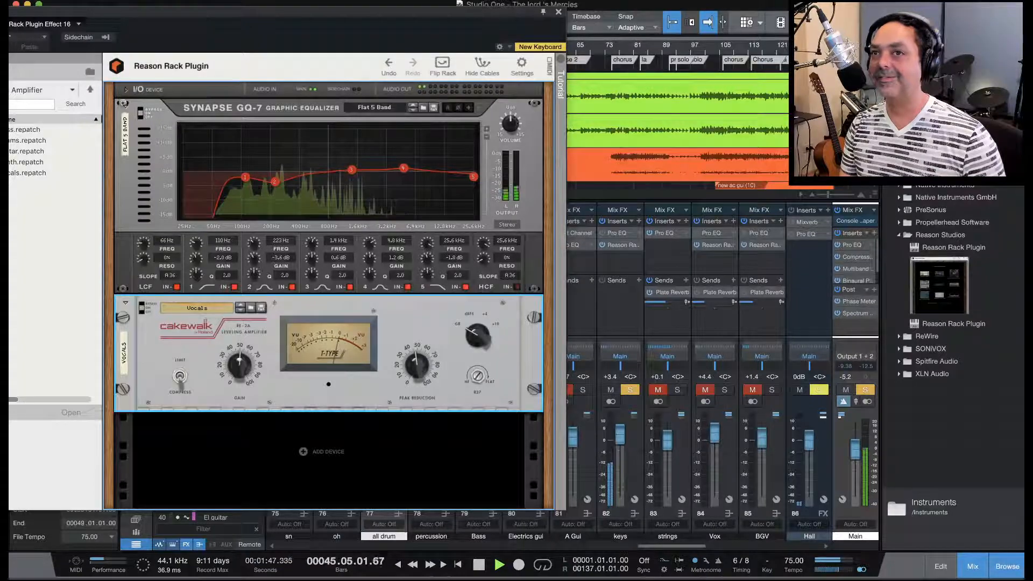
{"action": "left_click_drag", "start_coordinate": [160, 17], "coordinate": [275, 16]}
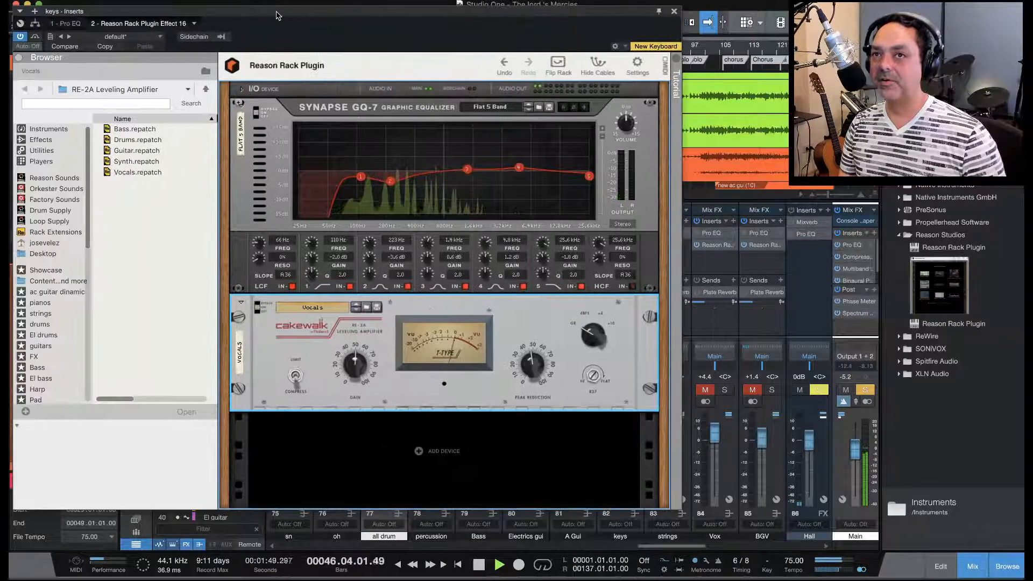
{"action": "left_click", "coordinate": [673, 12]}
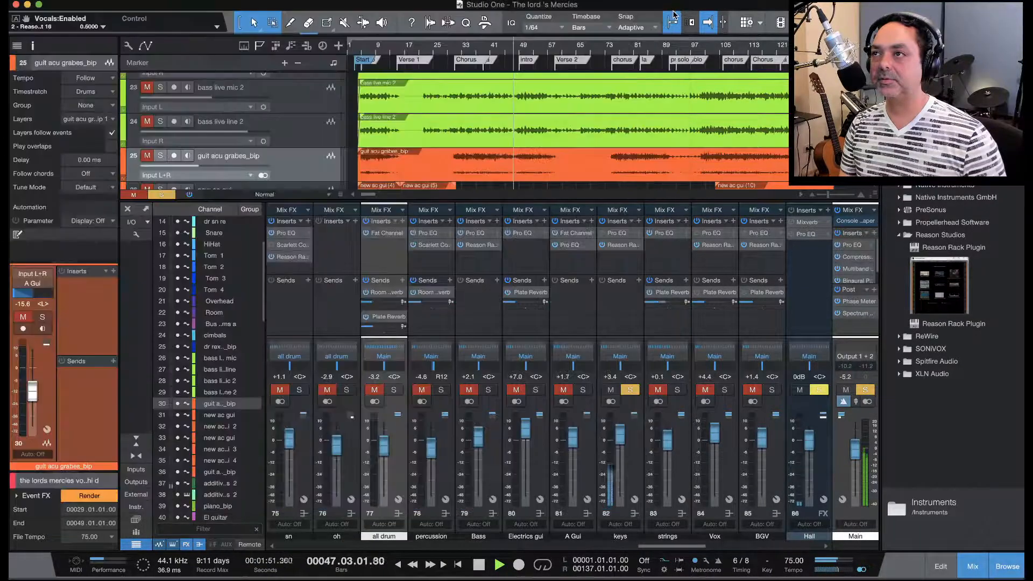
{"action": "key", "text": "space"}
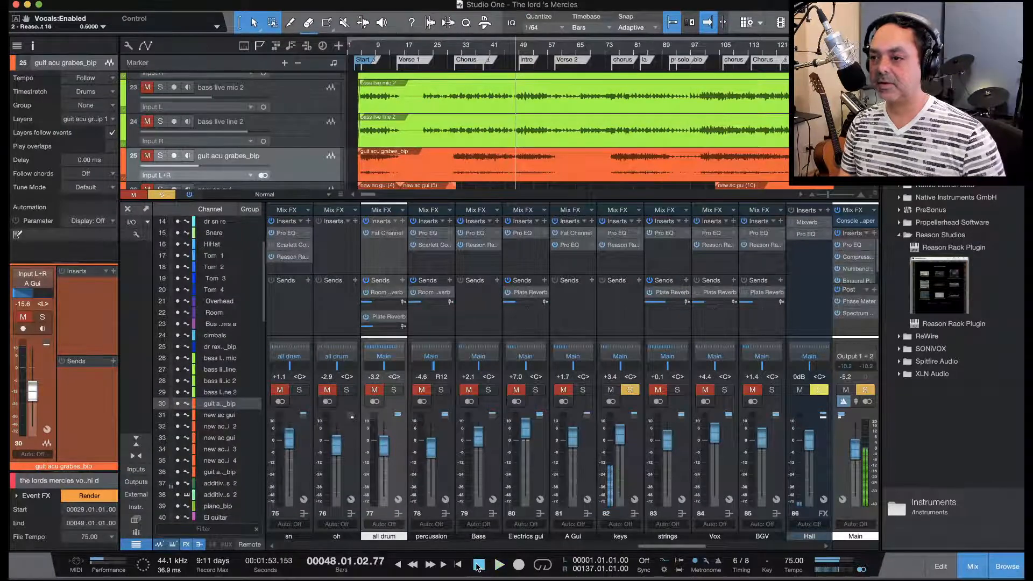
Take the keys bus out of solo, solo the strings bus instead and play it from bar 29
{"action": "left_click", "coordinate": [452, 50]}
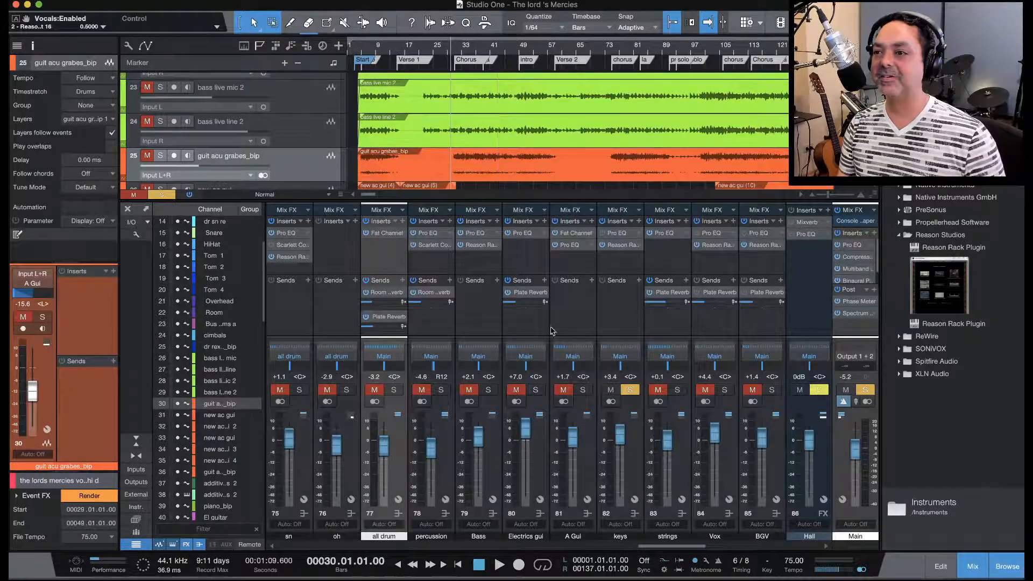
{"action": "left_click", "coordinate": [630, 390]}
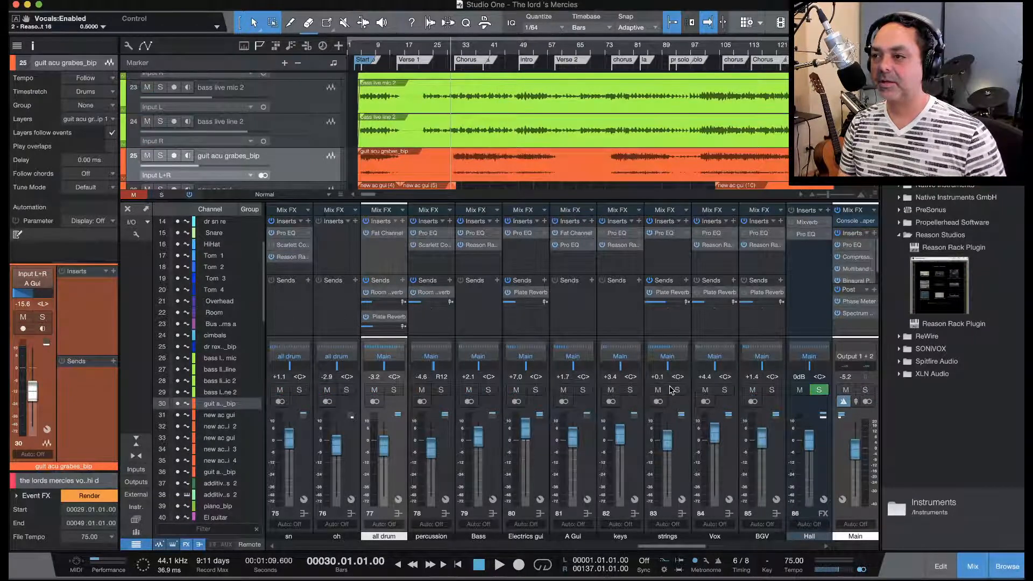
{"action": "left_click", "coordinate": [677, 390]}
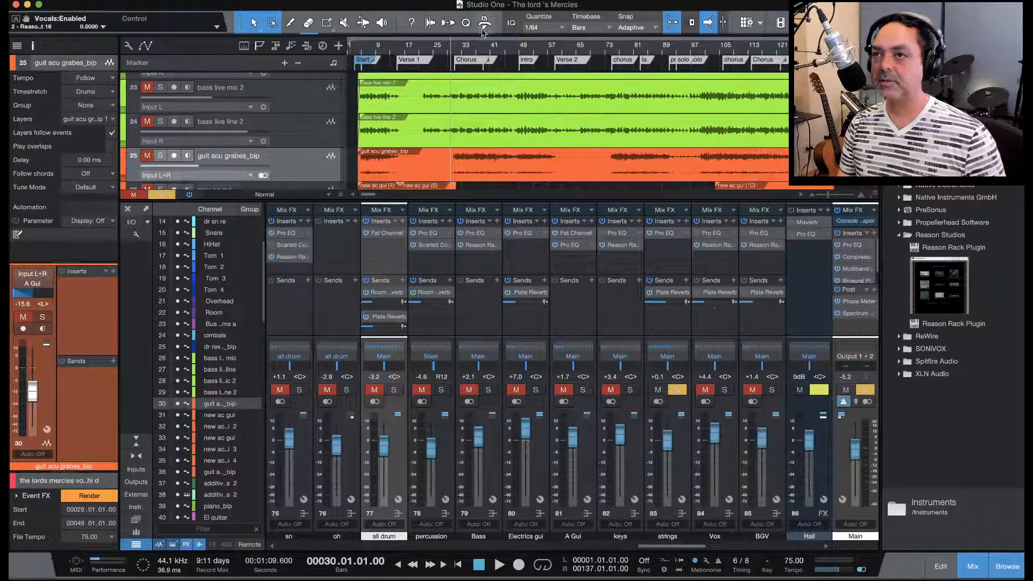
{"action": "left_click", "coordinate": [445, 51]}
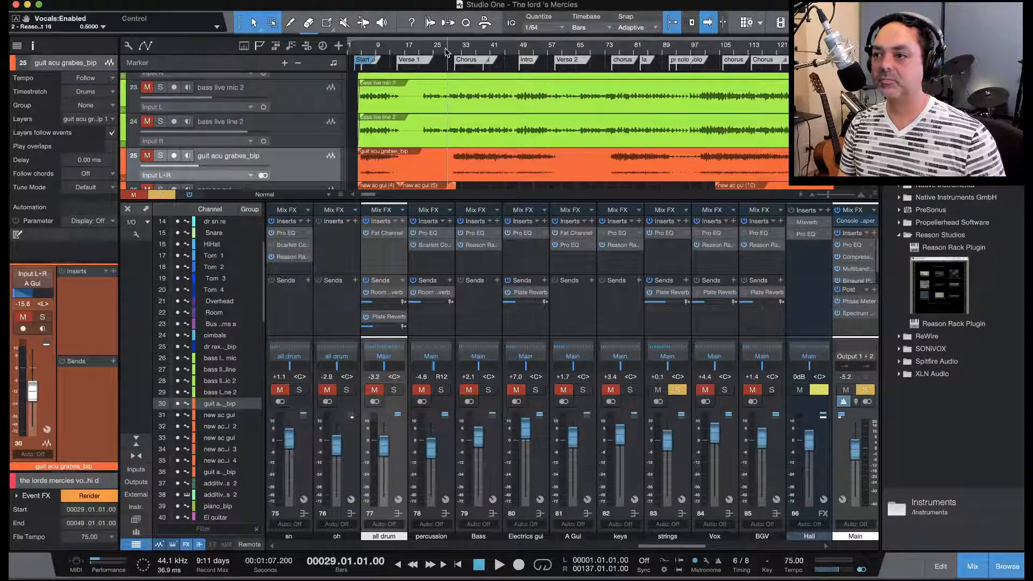
{"action": "key", "text": "space"}
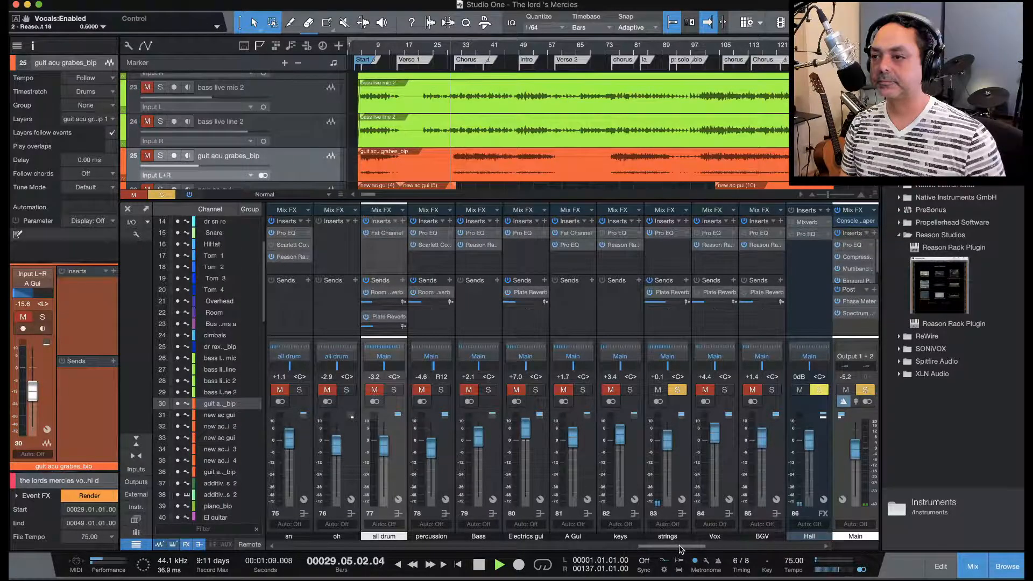
Look through the individual channels feeding the strings bus while they play, and stop playback
{"action": "left_click_drag", "start_coordinate": [679, 549], "coordinate": [527, 549]}
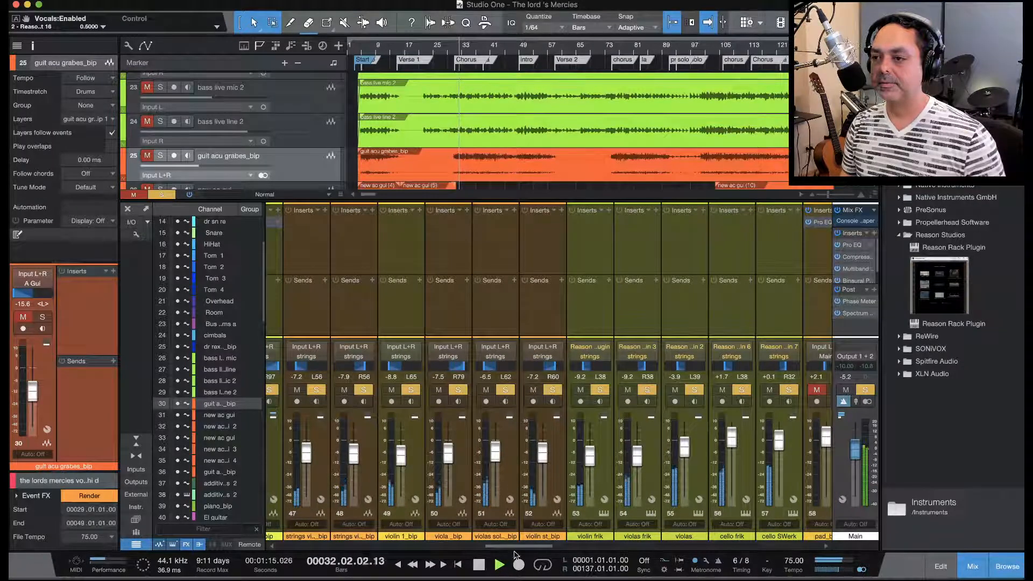
{"action": "scroll", "coordinate": [515, 553], "scroll_direction": "left", "scroll_amount": 4}
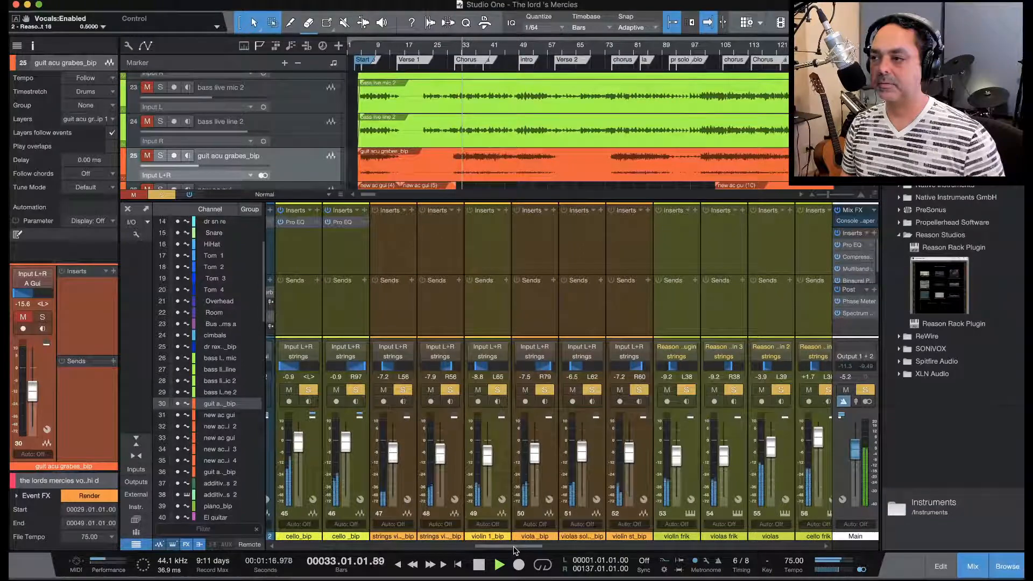
{"action": "scroll", "coordinate": [515, 549], "scroll_direction": "left", "scroll_amount": 3}
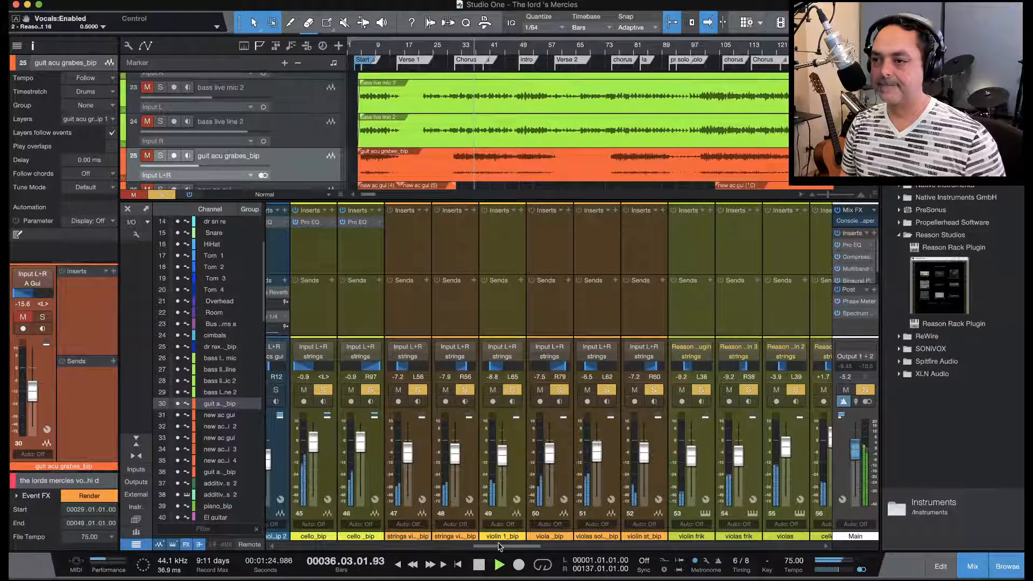
{"action": "left_click_drag", "start_coordinate": [500, 546], "coordinate": [511, 549]}
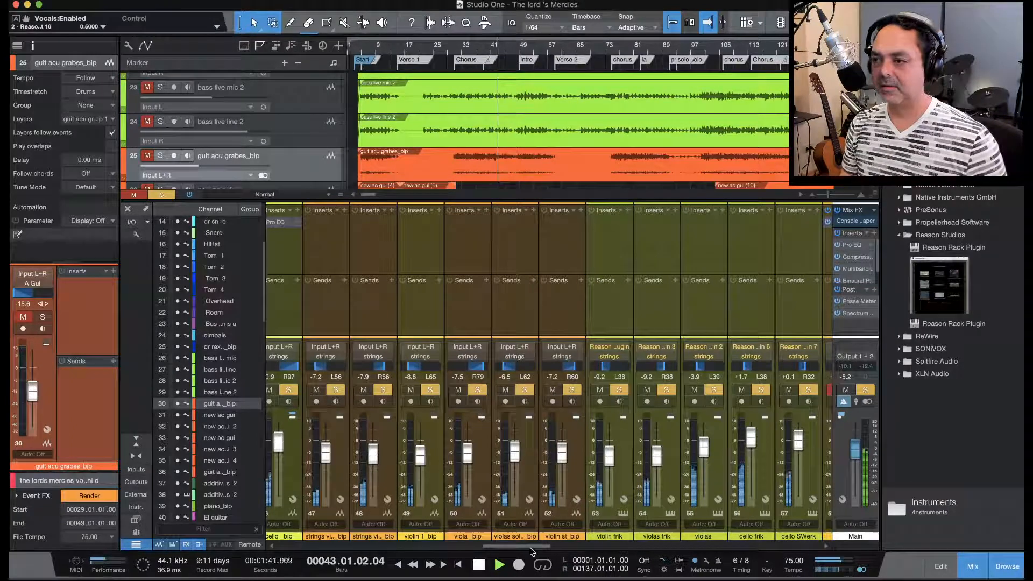
{"action": "scroll", "coordinate": [538, 548], "scroll_direction": "right", "scroll_amount": 3}
{"action": "scroll", "coordinate": [536, 550], "scroll_direction": "left", "scroll_amount": 3}
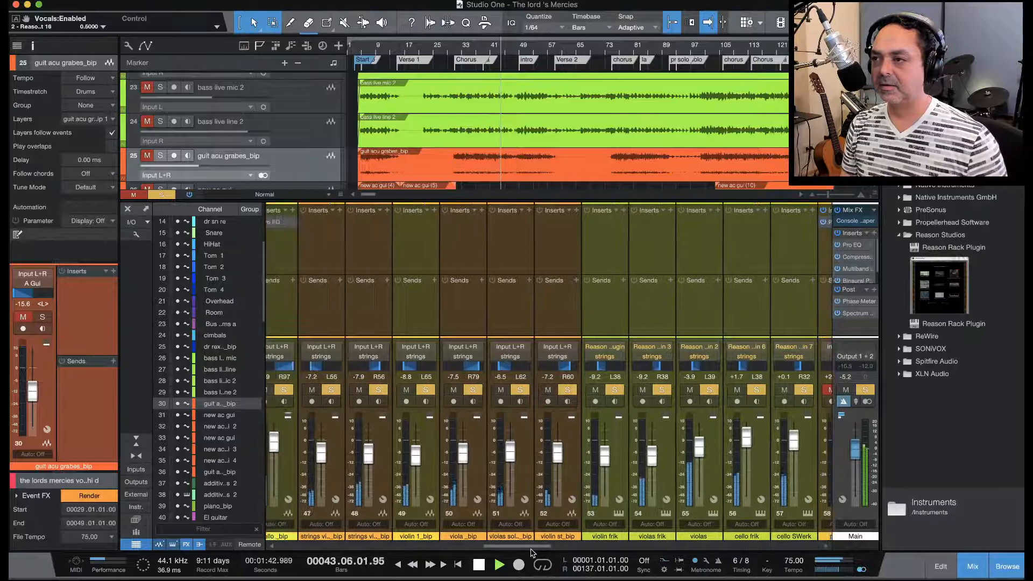
{"action": "left_click", "coordinate": [478, 565]}
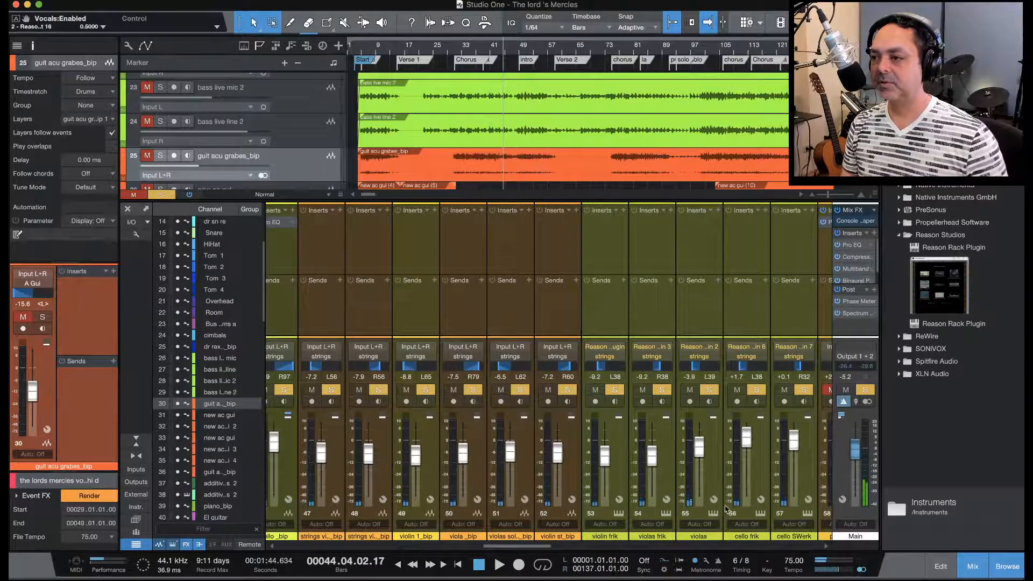
Review the levels and panning of the individual cello, violin and viola channels with playback stopped
{"action": "scroll", "coordinate": [516, 549], "scroll_direction": "left", "scroll_amount": 10}
{"action": "left_click_drag", "start_coordinate": [515, 546], "coordinate": [521, 546]}
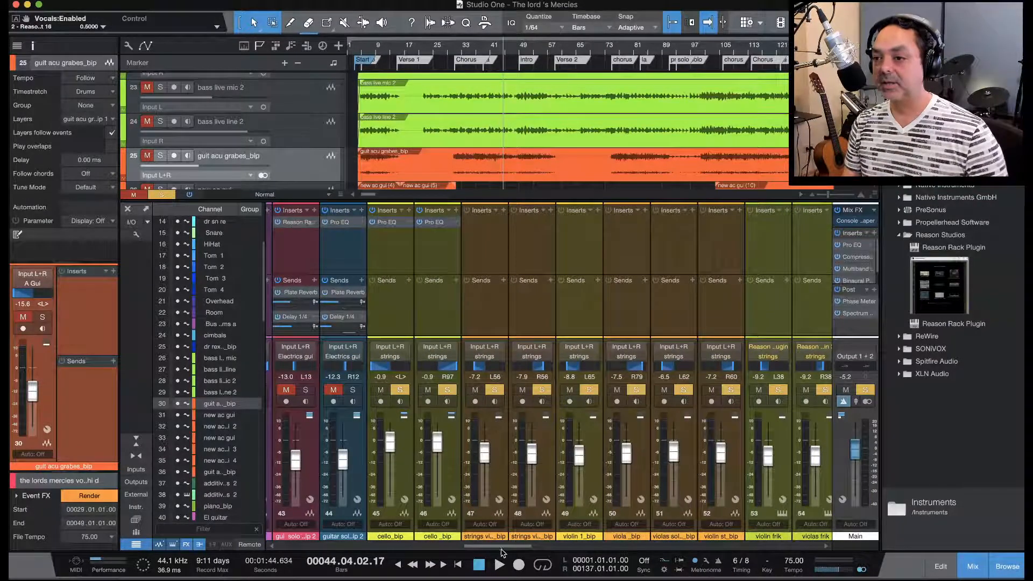
{"action": "left_click_drag", "start_coordinate": [502, 550], "coordinate": [520, 548]}
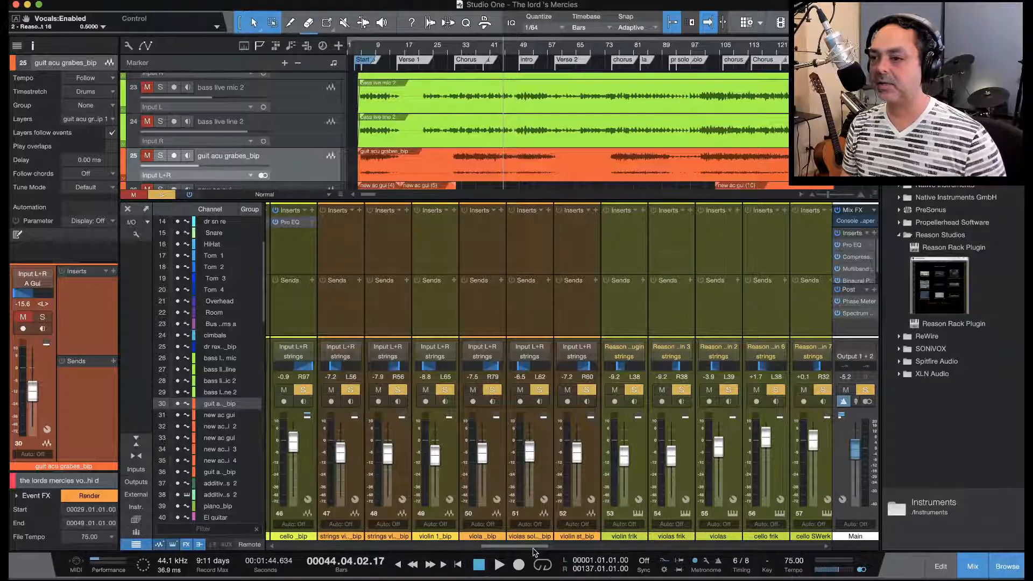
{"action": "scroll", "coordinate": [534, 552], "scroll_direction": "left", "scroll_amount": 1}
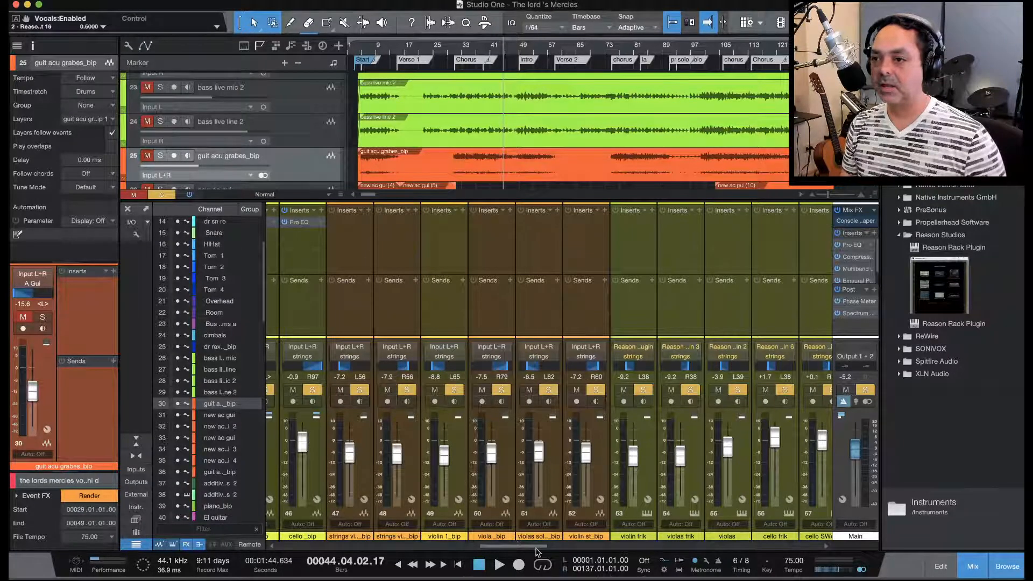
{"action": "scroll", "coordinate": [531, 551], "scroll_direction": "left", "scroll_amount": 2}
{"action": "left_click_drag", "start_coordinate": [530, 550], "coordinate": [531, 549]}
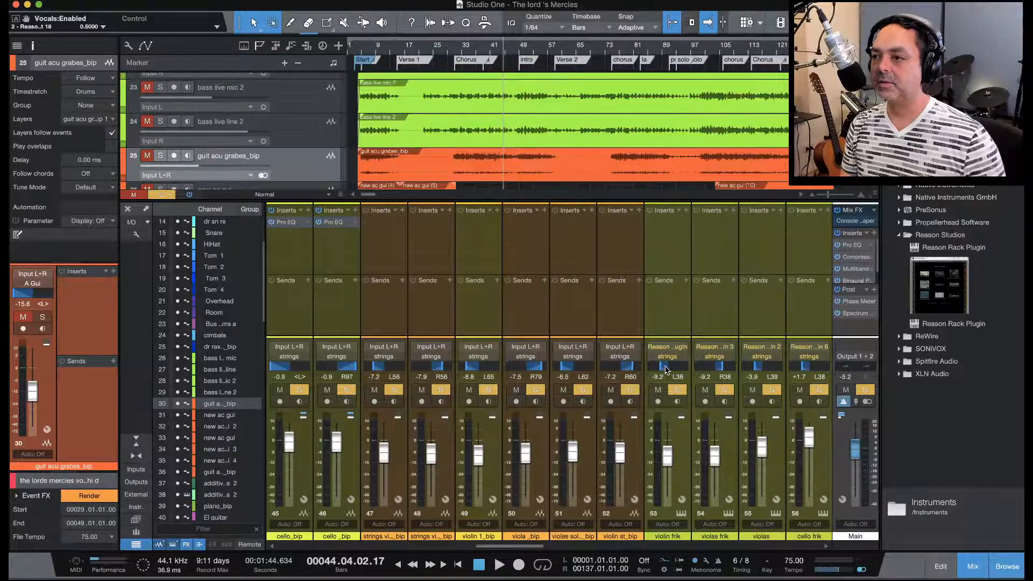
{"action": "left_click_drag", "start_coordinate": [512, 546], "coordinate": [543, 547]}
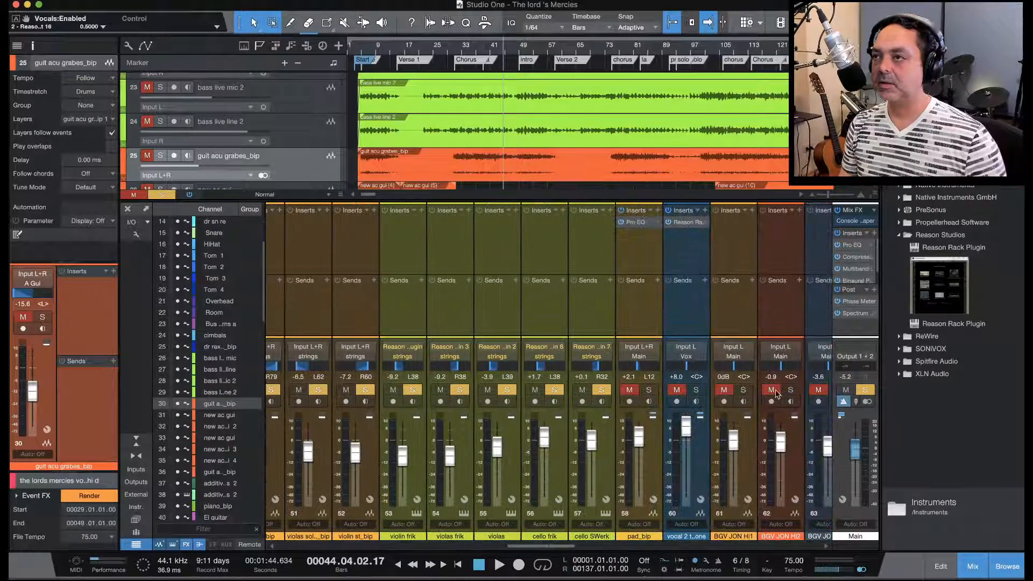
Play the soloed strings from bar 29, briefly try the Electrics gui bus in solo, and add the Bass bus to the solo
{"action": "left_click", "coordinate": [447, 50]}
{"action": "key", "text": "space"}
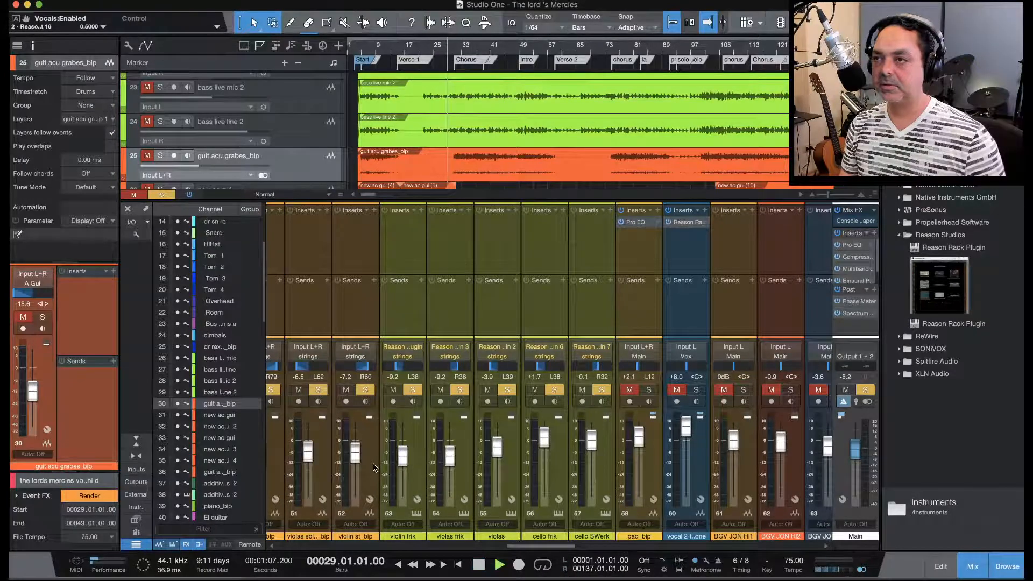
{"action": "left_click_drag", "start_coordinate": [521, 546], "coordinate": [641, 547]}
{"action": "left_click", "coordinate": [630, 390]}
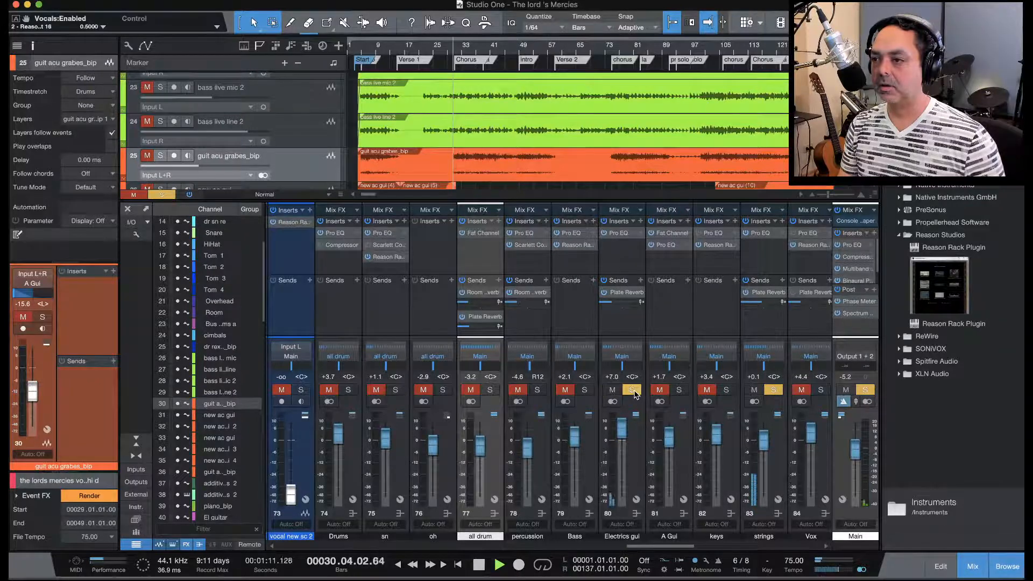
{"action": "left_click", "coordinate": [630, 391]}
{"action": "left_click", "coordinate": [585, 391]}
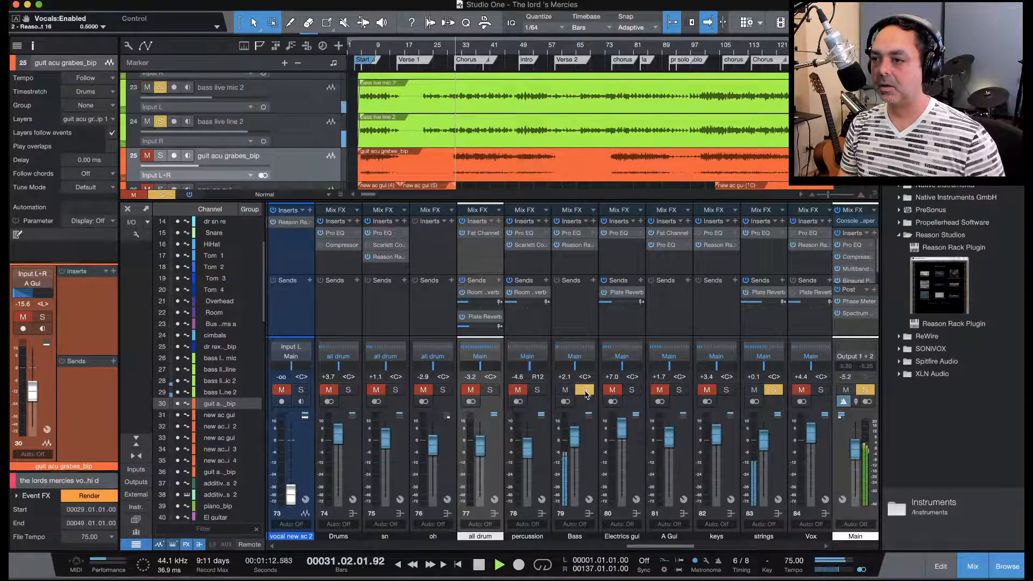
Add the A Gui, all drum and keys buses to the solo, listen to them with bass and strings, and stop playback
{"action": "left_click", "coordinate": [681, 390]}
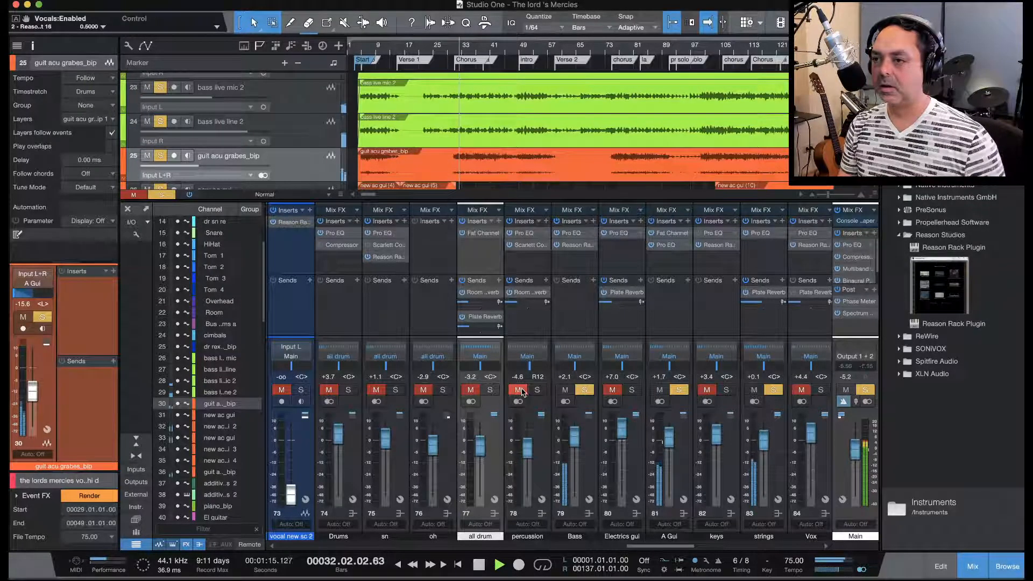
{"action": "left_click", "coordinate": [490, 390]}
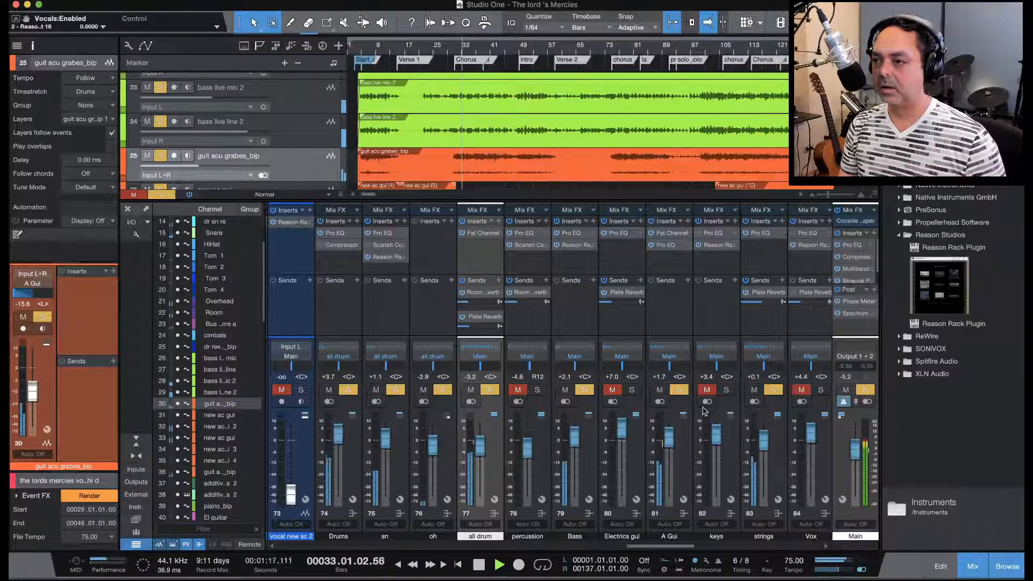
{"action": "left_click", "coordinate": [726, 393]}
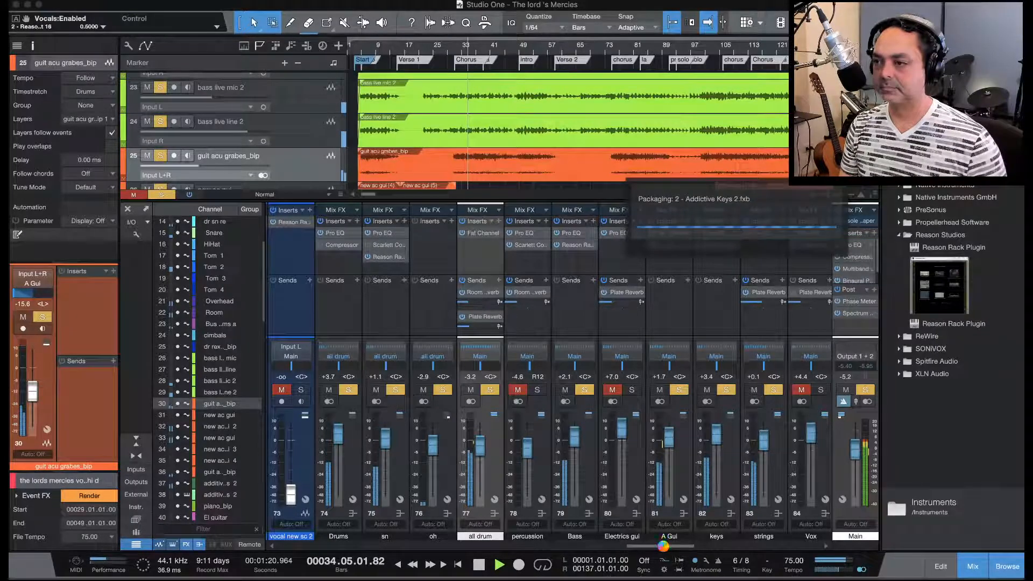
{"action": "scroll", "coordinate": [666, 549], "scroll_direction": "right", "scroll_amount": 2}
{"action": "scroll", "coordinate": [666, 548], "scroll_direction": "right", "scroll_amount": 1}
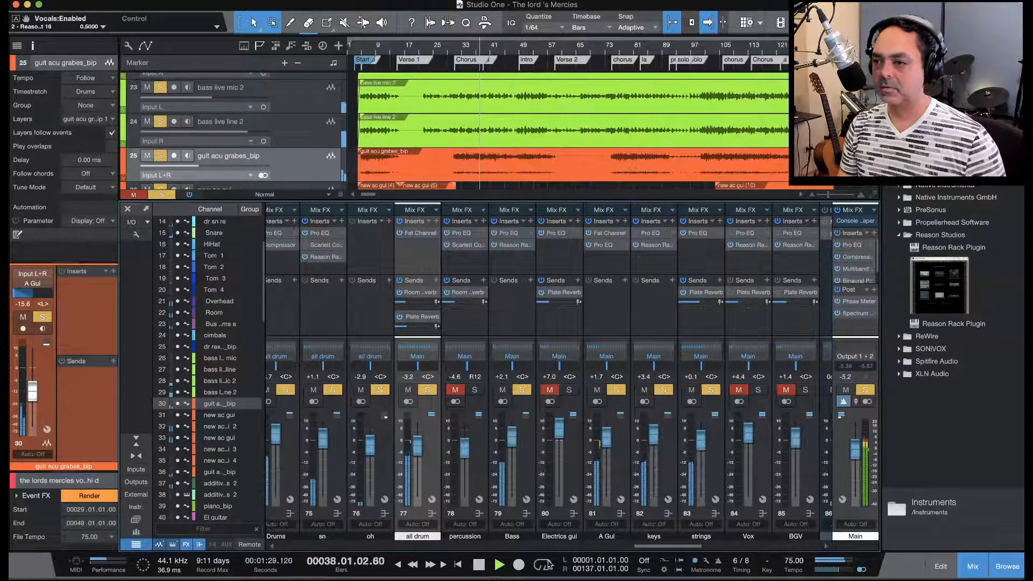
{"action": "left_click", "coordinate": [479, 564]}
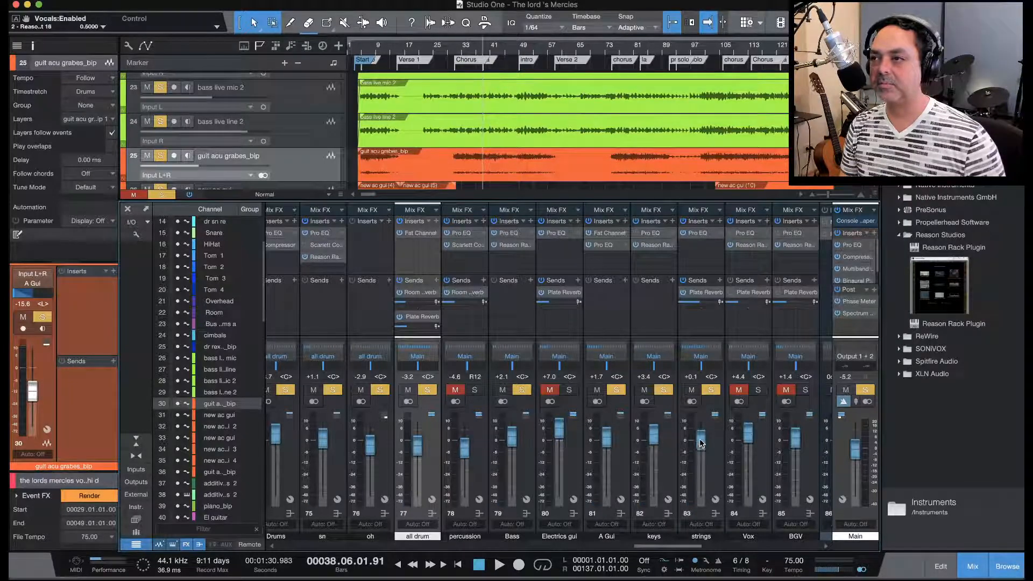
Review the levels and panning of the individual string channels and return to the buses
{"action": "left_click_drag", "start_coordinate": [676, 547], "coordinate": [520, 553]}
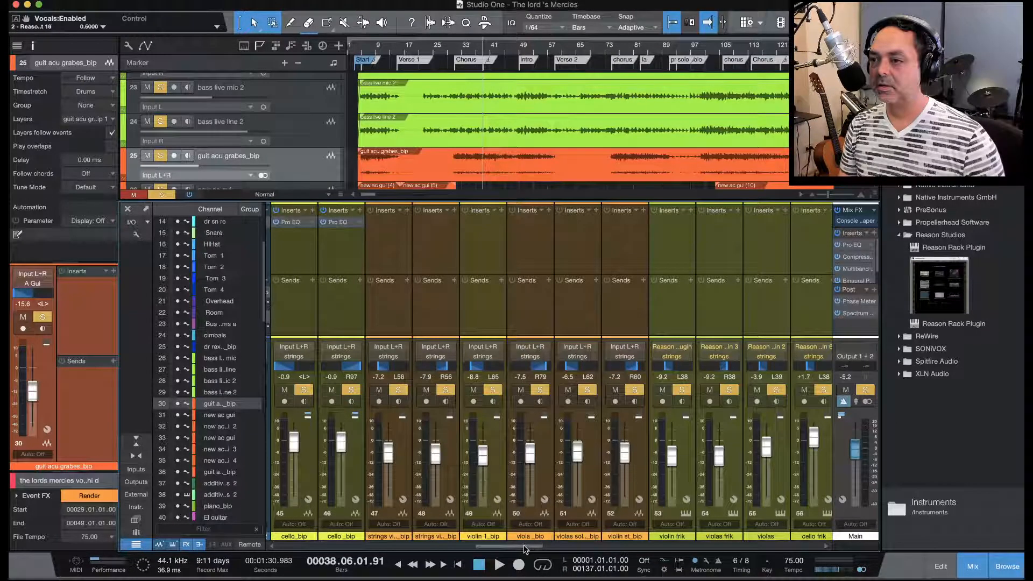
{"action": "scroll", "coordinate": [540, 546], "scroll_direction": "right", "scroll_amount": 5}
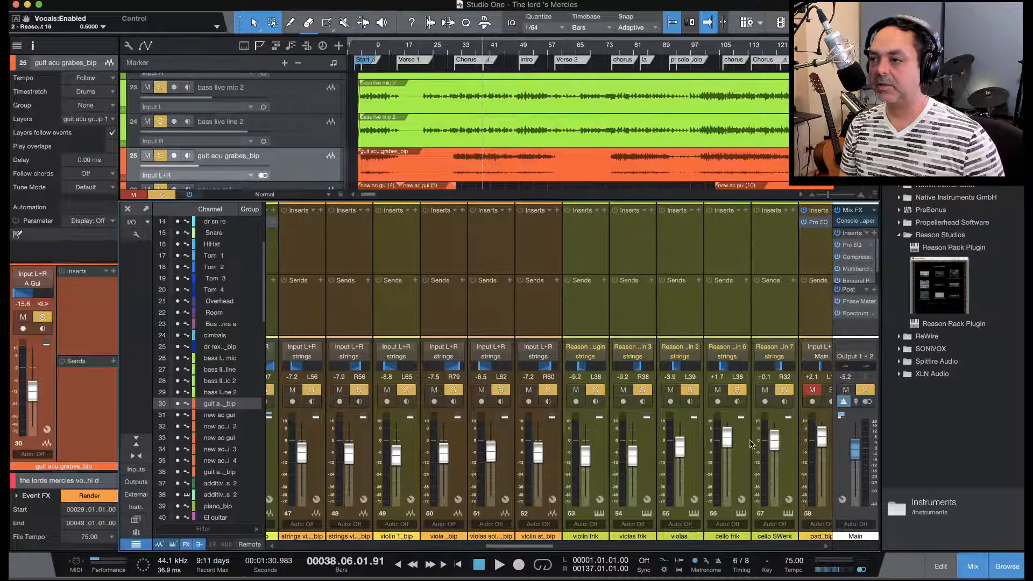
{"action": "left_click_drag", "start_coordinate": [544, 546], "coordinate": [690, 547]}
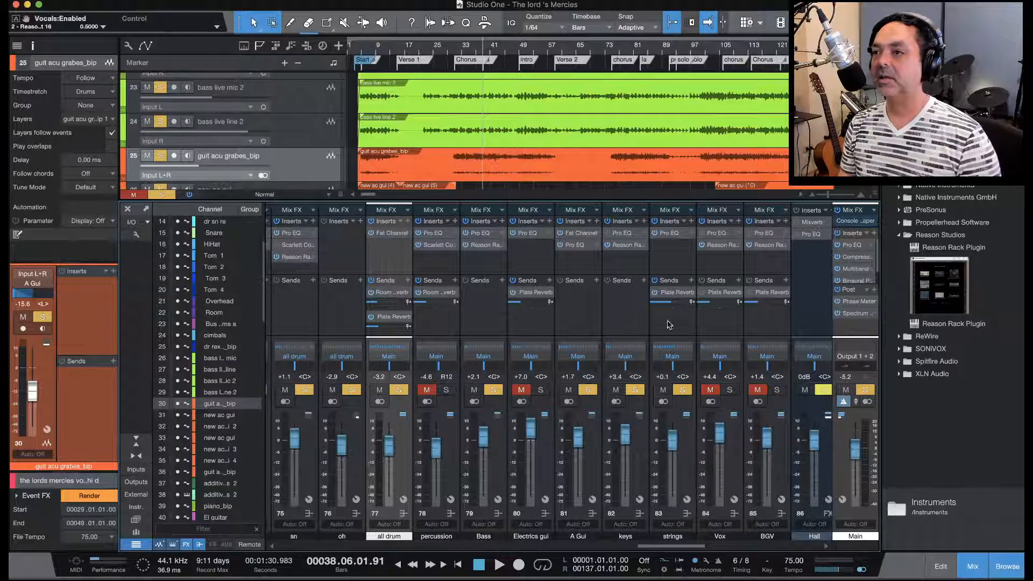
Open the Pro EQ on the strings bus, examine its curve and band settings, and close it
{"action": "left_click", "coordinate": [670, 235]}
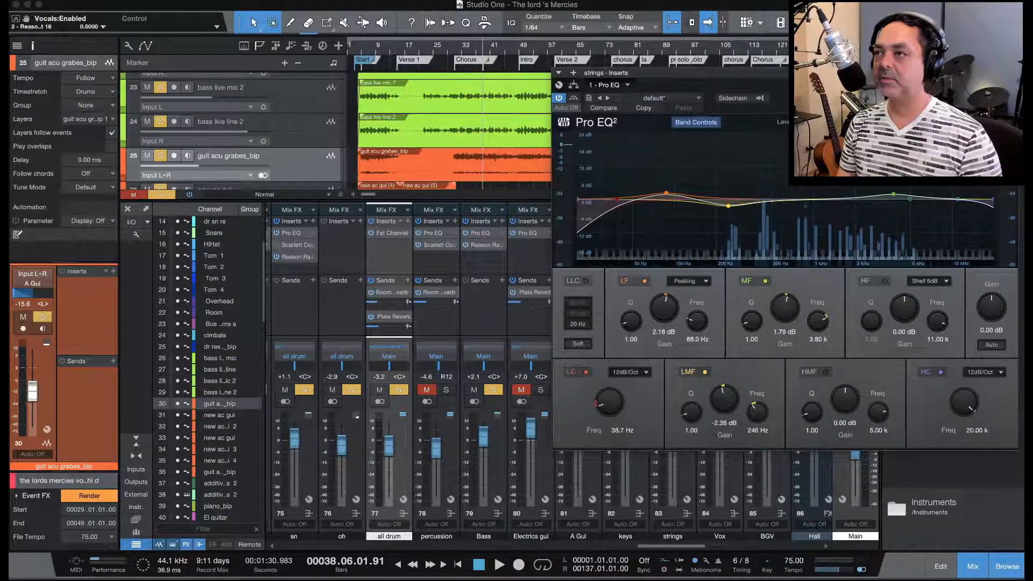
{"action": "left_click_drag", "start_coordinate": [818, 70], "coordinate": [483, 111]}
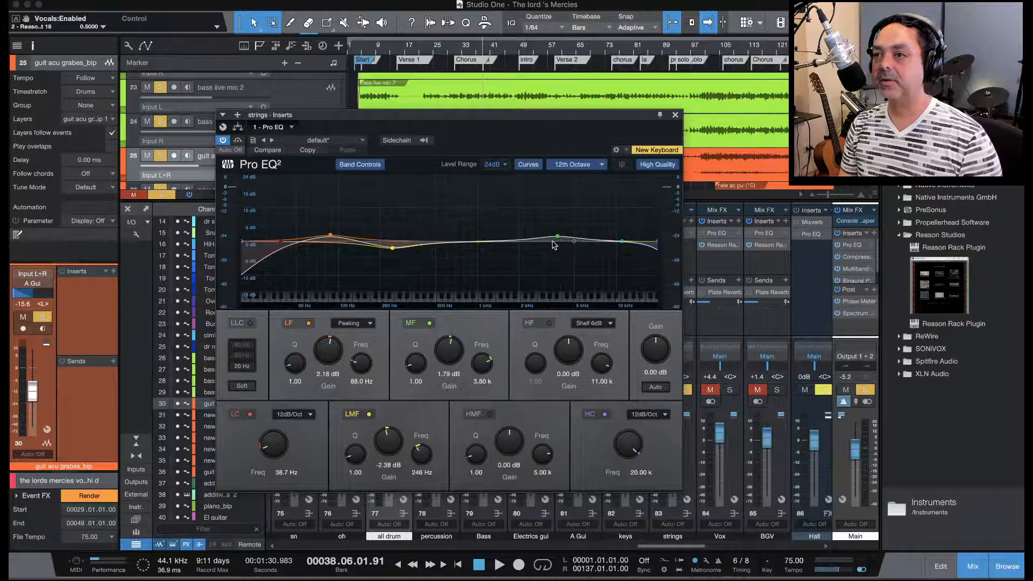
{"action": "left_click", "coordinate": [675, 116]}
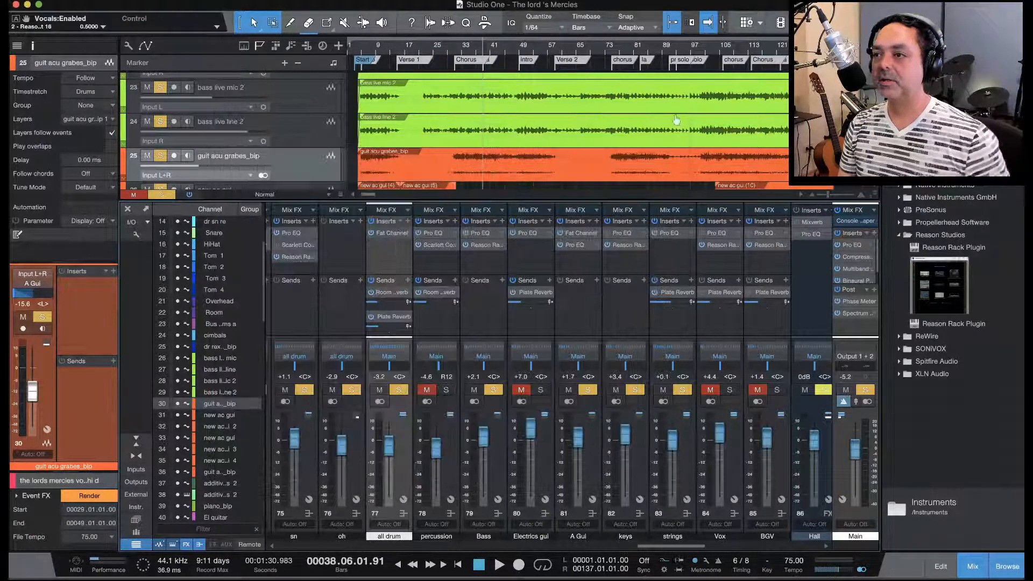
Play the soloed buses from bar 29, raise the strings bus volume to +1.4 dB, and stop playback
{"action": "left_click", "coordinate": [449, 55]}
{"action": "key", "text": "space"}
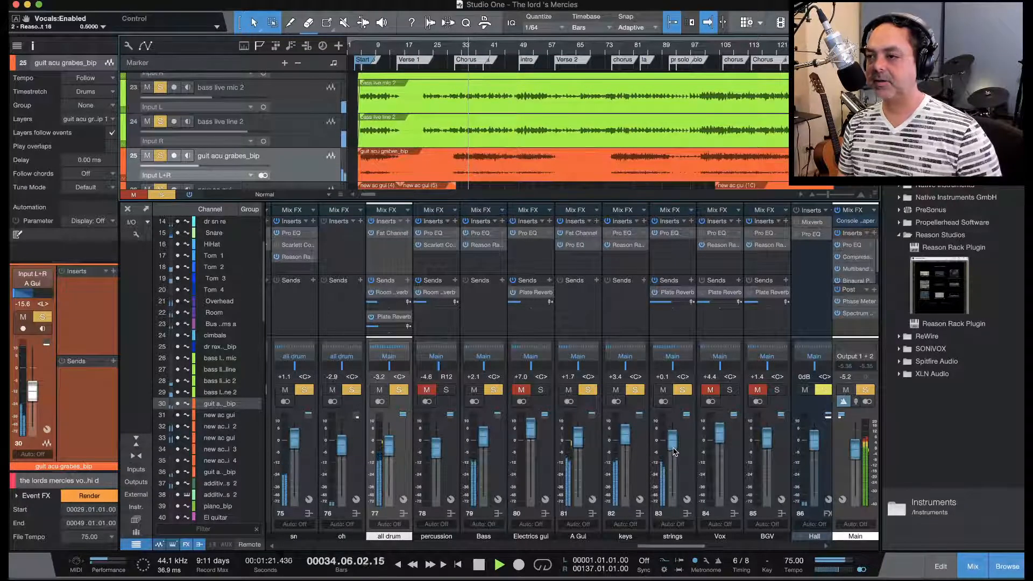
{"action": "left_click_drag", "start_coordinate": [673, 450], "coordinate": [673, 448]}
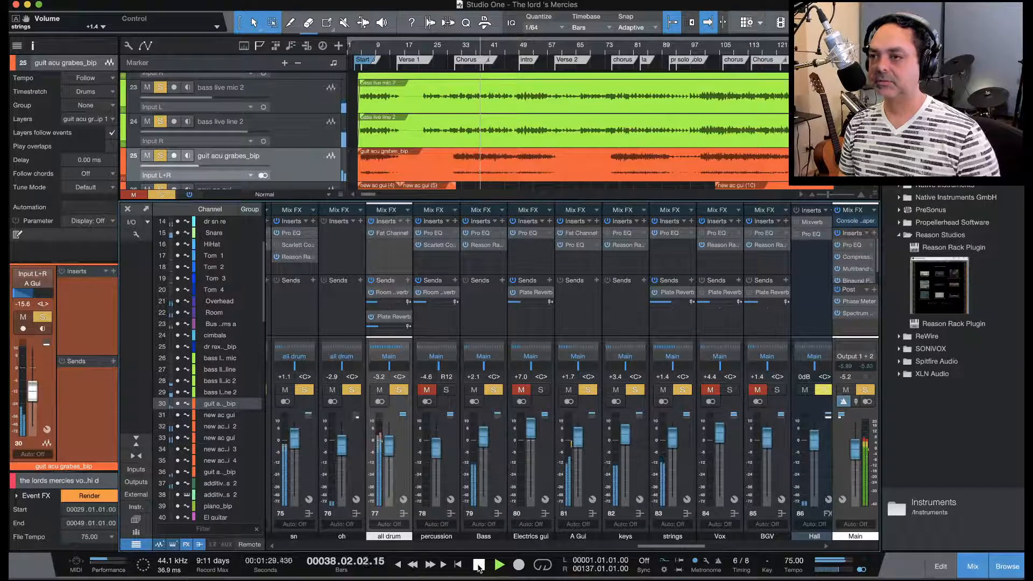
{"action": "left_click", "coordinate": [478, 565]}
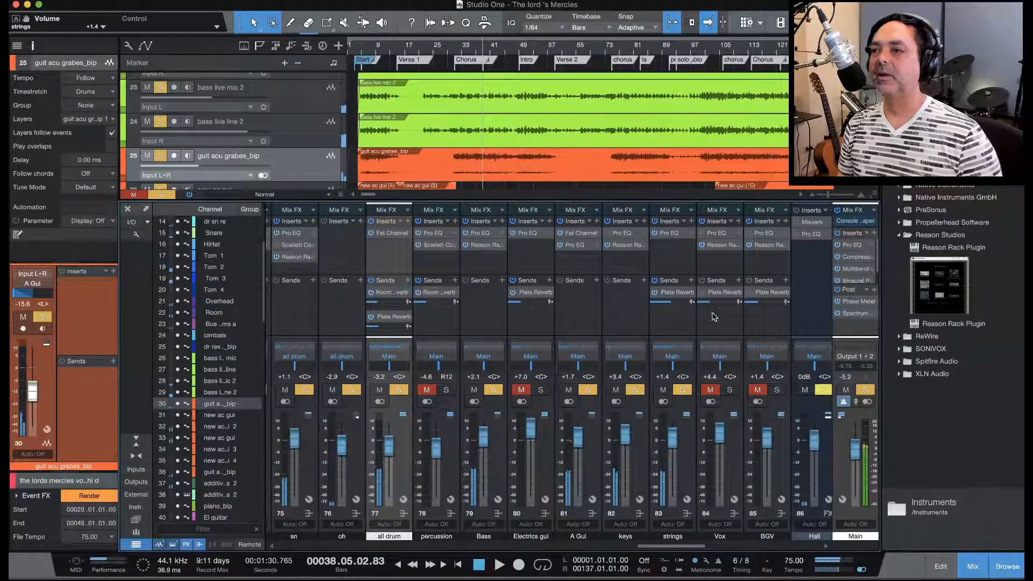
Examine the Room Reverb settings behind the strings bus's Plate Reverb send, both from the send and on the Plate Reverb channel
{"action": "left_click", "coordinate": [673, 293]}
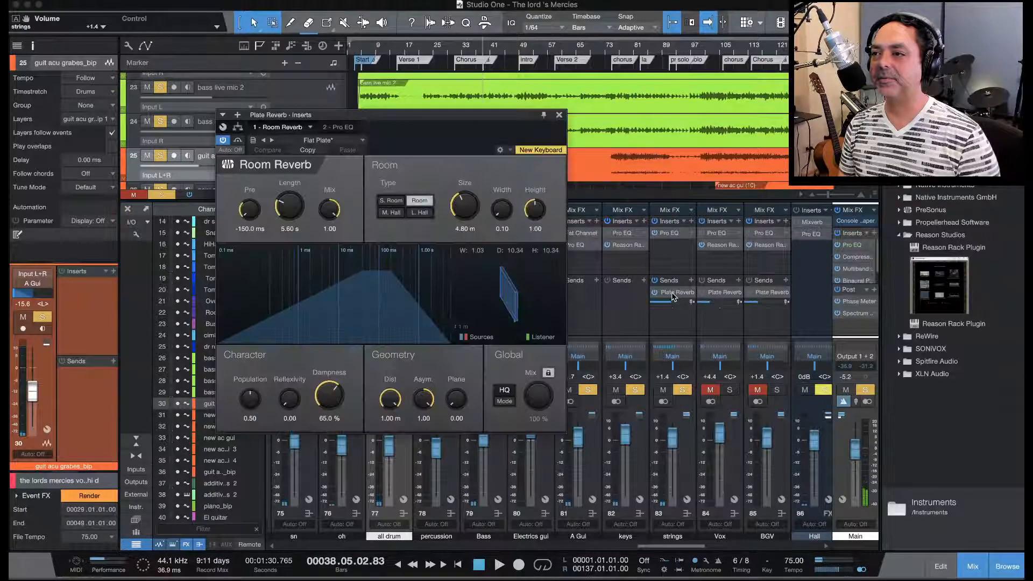
{"action": "left_click", "coordinate": [559, 117]}
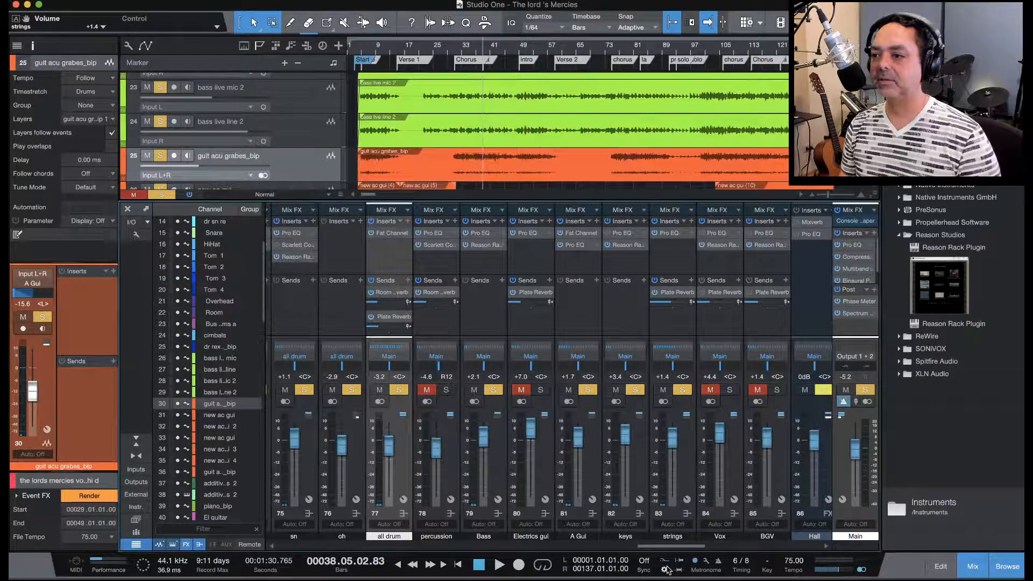
{"action": "mouse_move", "coordinate": [673, 546]}
{"action": "left_mouse_down"}
{"action": "mouse_move", "coordinate": [719, 547]}
{"action": "mouse_move", "coordinate": [670, 547]}
{"action": "left_mouse_up"}
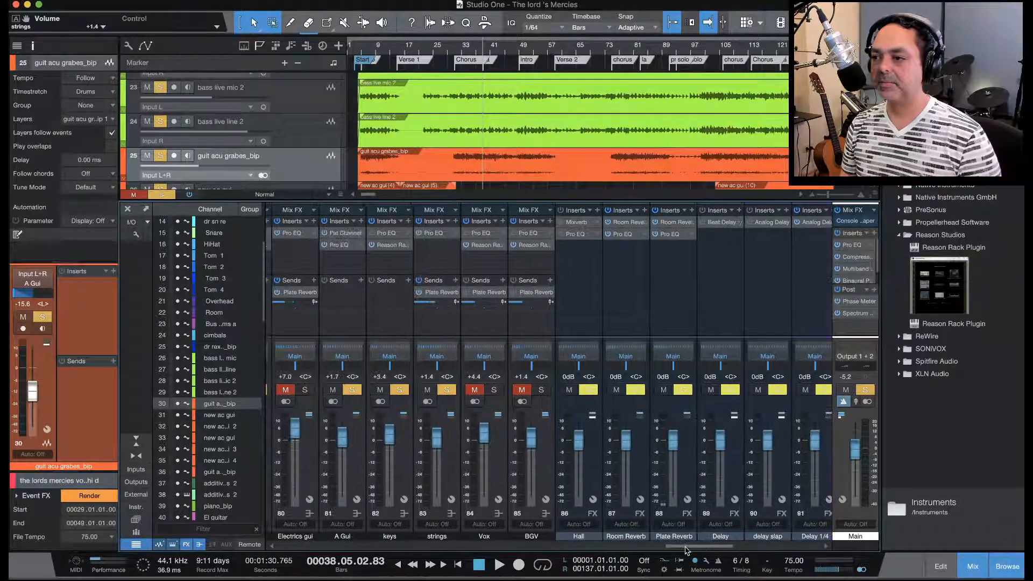
{"action": "left_click", "coordinate": [673, 225]}
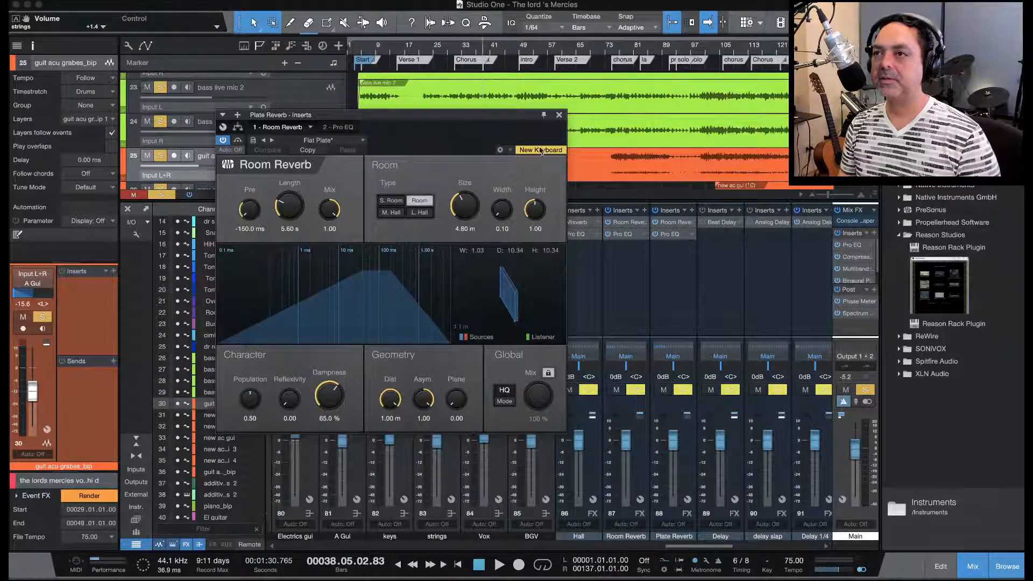
{"action": "left_click", "coordinate": [558, 115]}
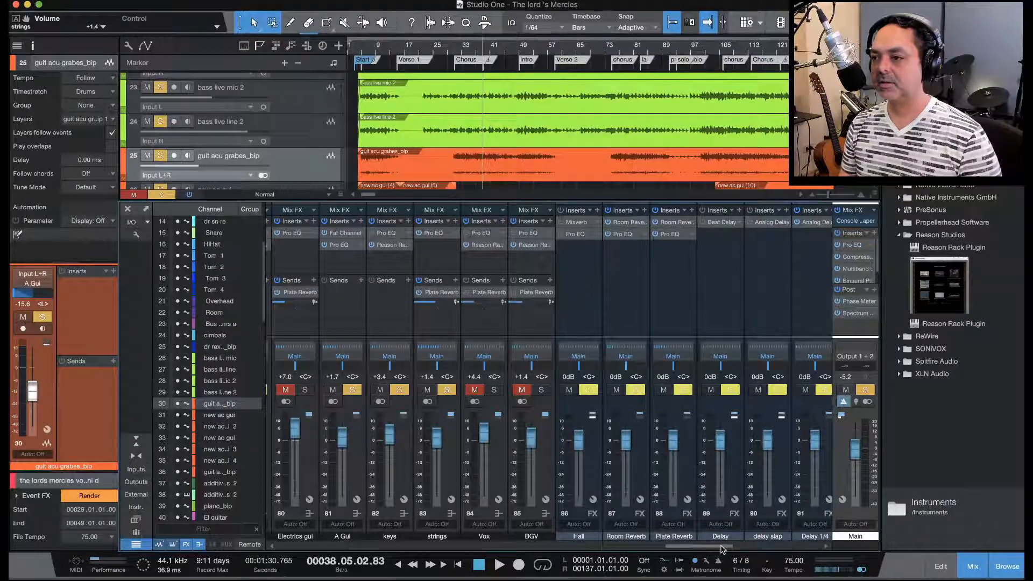
Take the strings, keys, A Gui, Bass and all drum buses out of solo
{"action": "left_click_drag", "start_coordinate": [723, 547], "coordinate": [688, 550]}
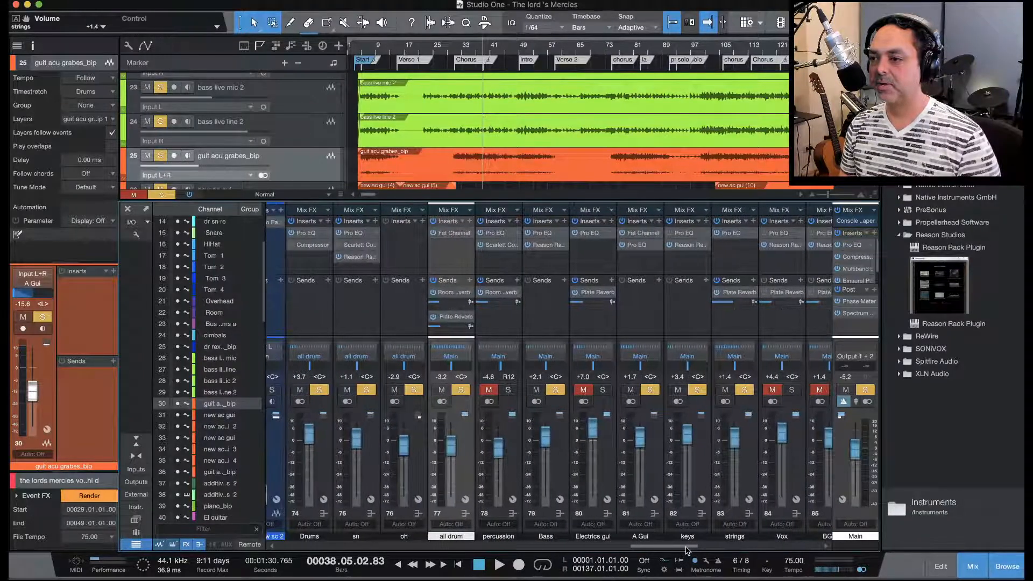
{"action": "left_click", "coordinate": [725, 390]}
{"action": "left_click", "coordinate": [744, 390]}
{"action": "left_click", "coordinate": [677, 389]}
{"action": "left_click", "coordinate": [697, 390]}
{"action": "left_click", "coordinate": [631, 389]}
{"action": "left_click", "coordinate": [649, 390]}
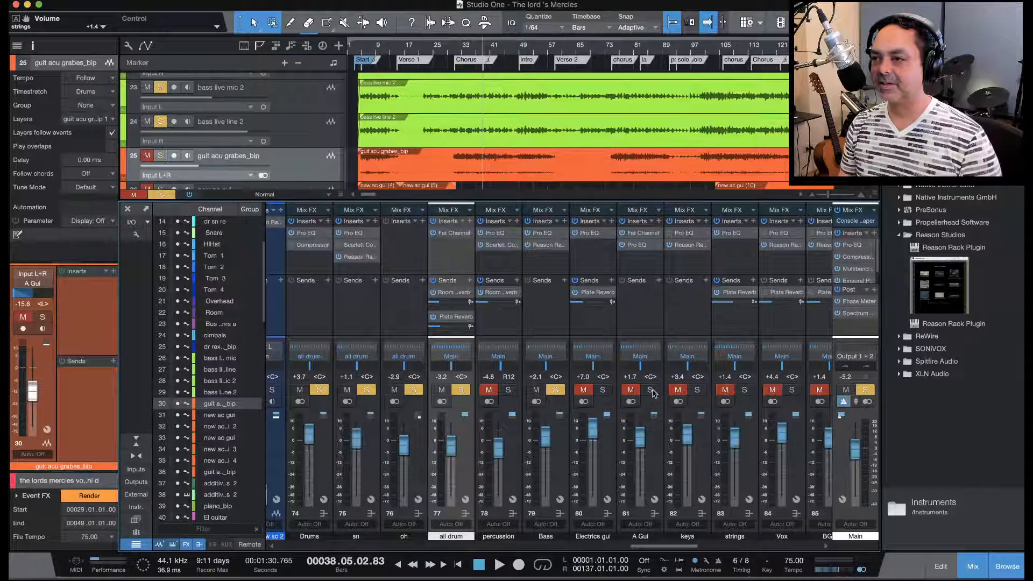
{"action": "left_click", "coordinate": [555, 389]}
{"action": "left_click", "coordinate": [461, 389]}
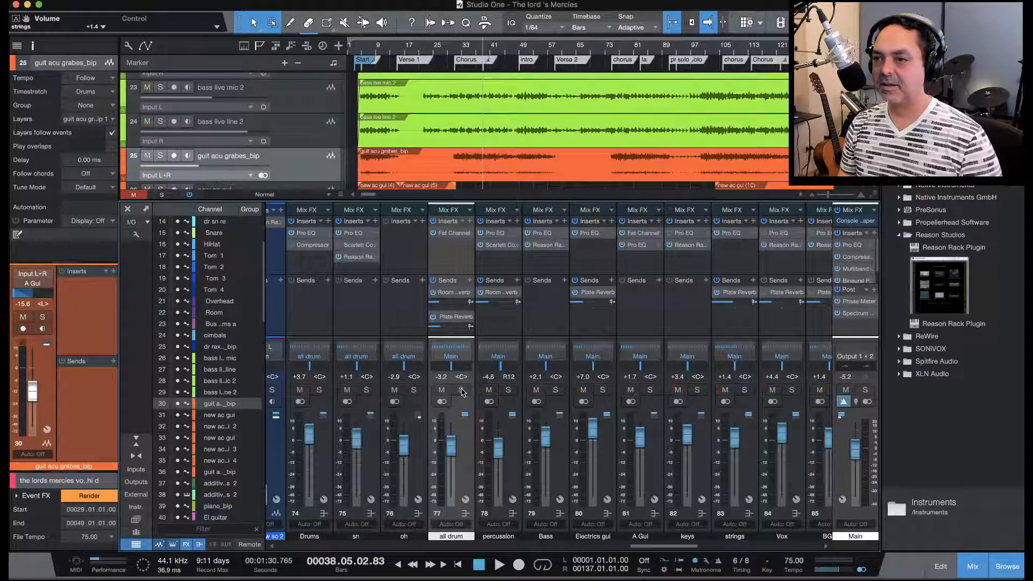
Play the song from bar 29 with the A Gui bus soloed, and add the Electrics gui bus to the solo
{"action": "left_click", "coordinate": [446, 51]}
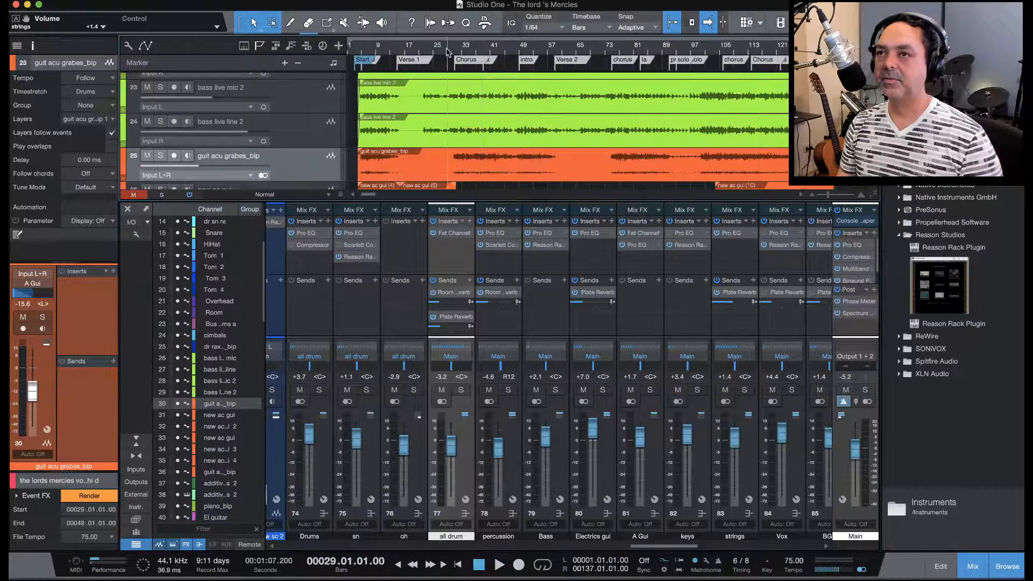
{"action": "left_click", "coordinate": [650, 391]}
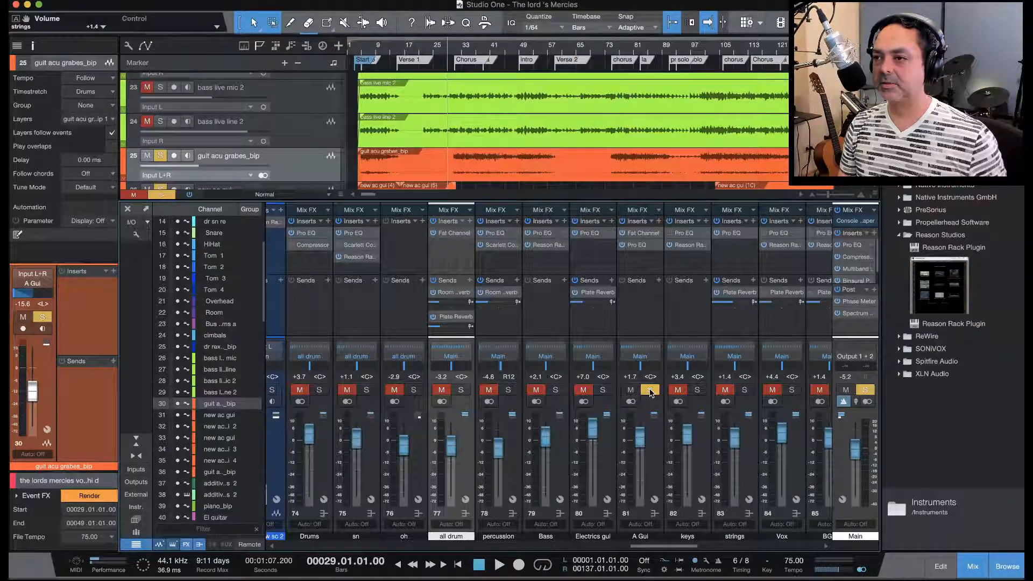
{"action": "key", "text": "space"}
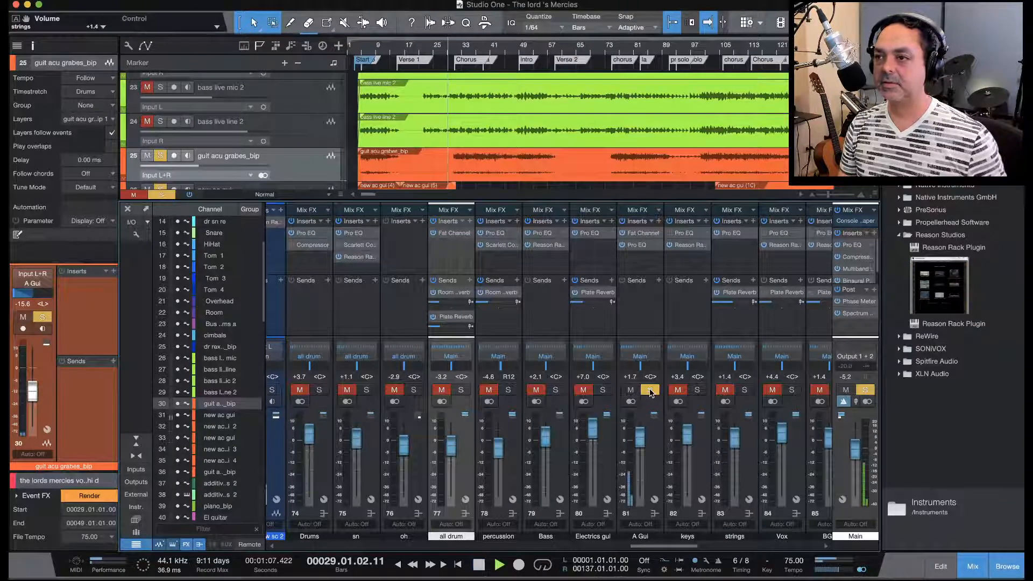
{"action": "left_click", "coordinate": [603, 390]}
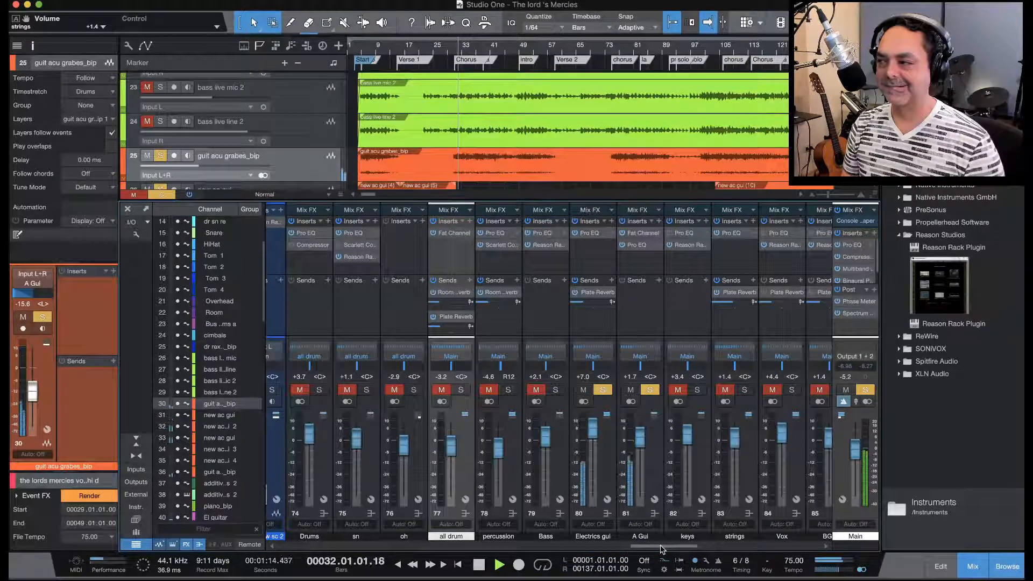
{"action": "mouse_move", "coordinate": [662, 548]}
{"action": "left_mouse_down"}
{"action": "mouse_move", "coordinate": [467, 548]}
{"action": "mouse_move", "coordinate": [672, 549]}
{"action": "left_mouse_up"}
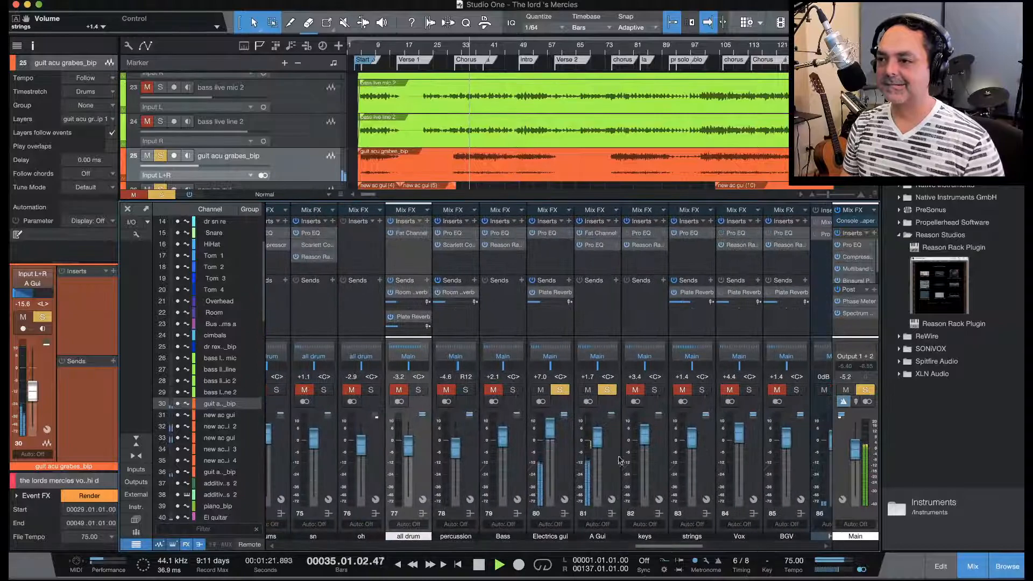
Leave only the Electrics gui bus soloed during playback and look through its individual guitar channels and their tracks in the arrangement
{"action": "left_click", "coordinate": [559, 391]}
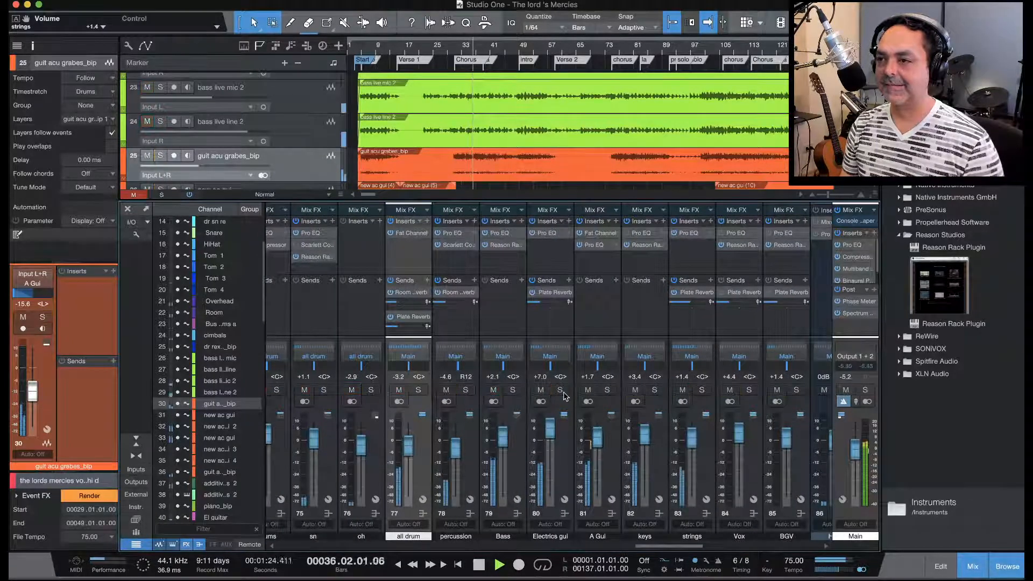
{"action": "left_click_drag", "start_coordinate": [670, 547], "coordinate": [464, 552]}
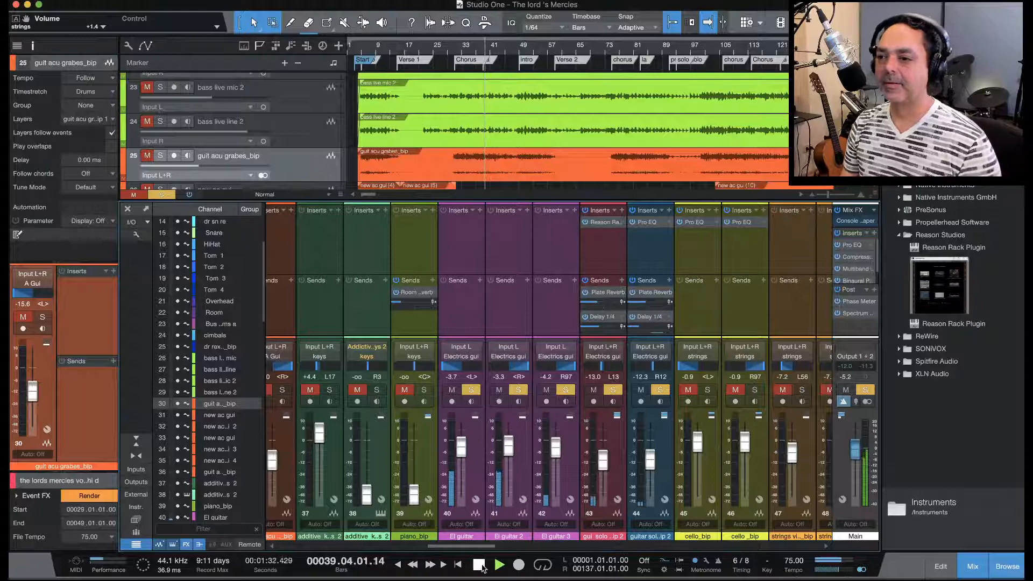
{"action": "left_click", "coordinate": [472, 435]}
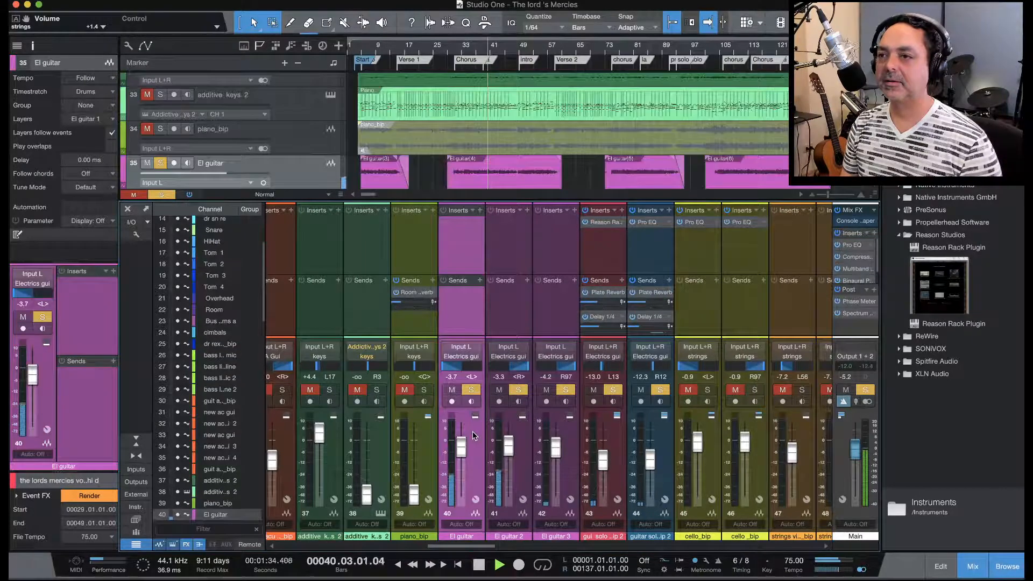
{"action": "scroll", "coordinate": [513, 269], "scroll_direction": "right", "scroll_amount": 1}
{"action": "scroll", "coordinate": [548, 164], "scroll_direction": "down", "scroll_amount": 2}
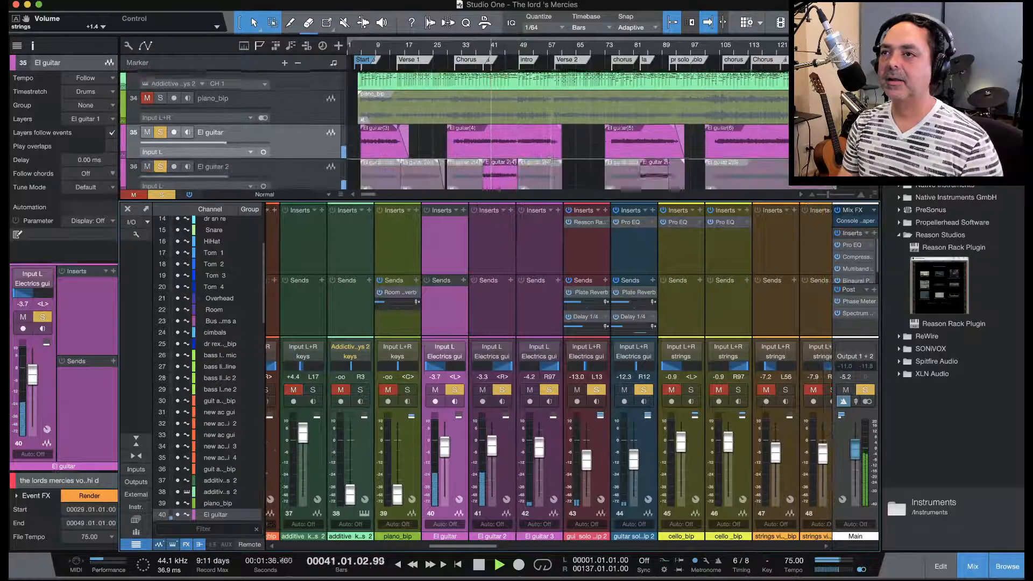
{"action": "scroll", "coordinate": [551, 156], "scroll_direction": "down", "scroll_amount": 2}
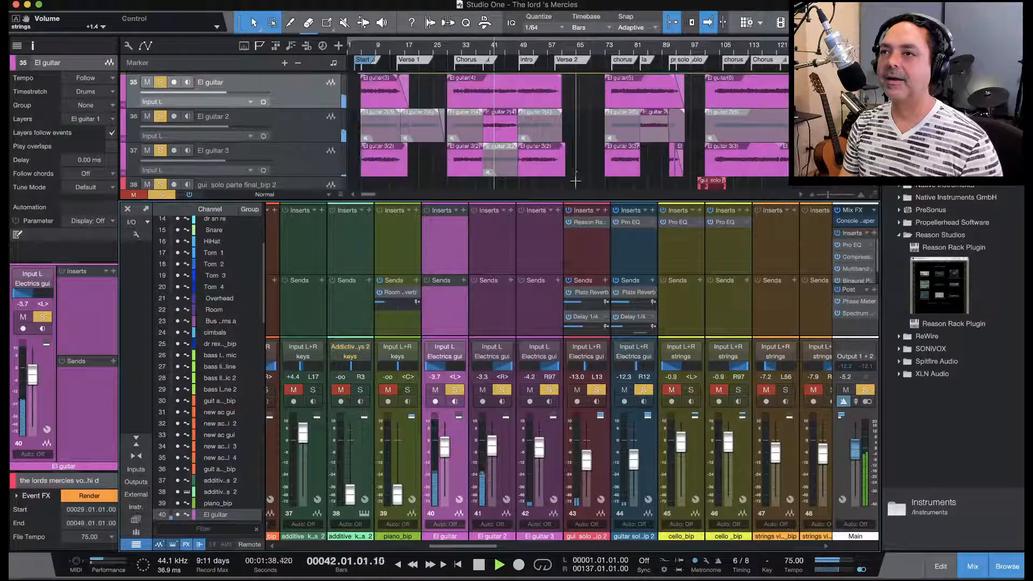
Examine how the El guitar, El guitar 2 and El guitar 3 tracks and the guitar solo tracks are arranged across the song
{"action": "scroll", "coordinate": [574, 186], "scroll_direction": "up", "scroll_amount": 1}
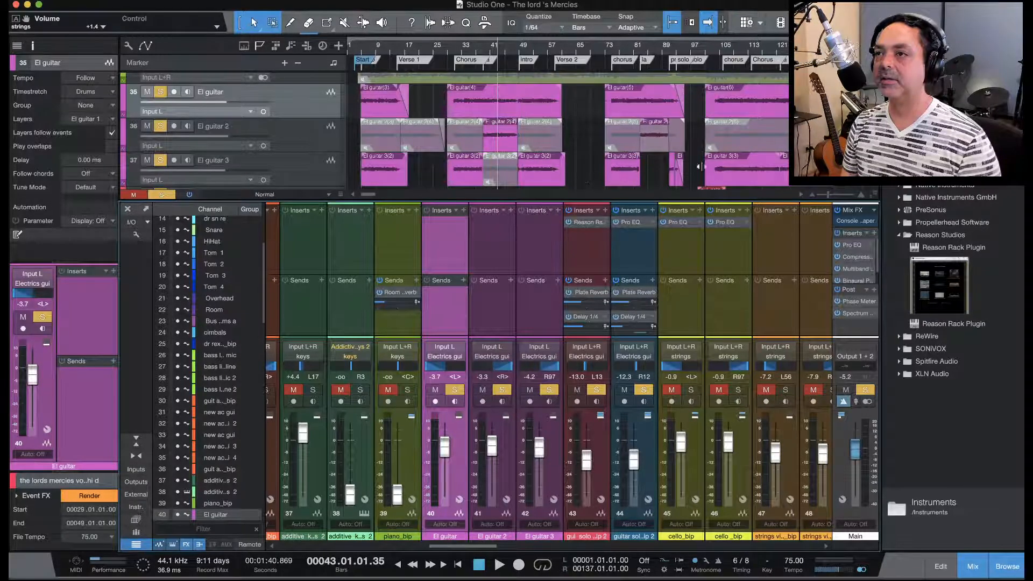
{"action": "scroll", "coordinate": [521, 161], "scroll_direction": "down", "scroll_amount": 5}
{"action": "scroll", "coordinate": [525, 156], "scroll_direction": "up", "scroll_amount": 5}
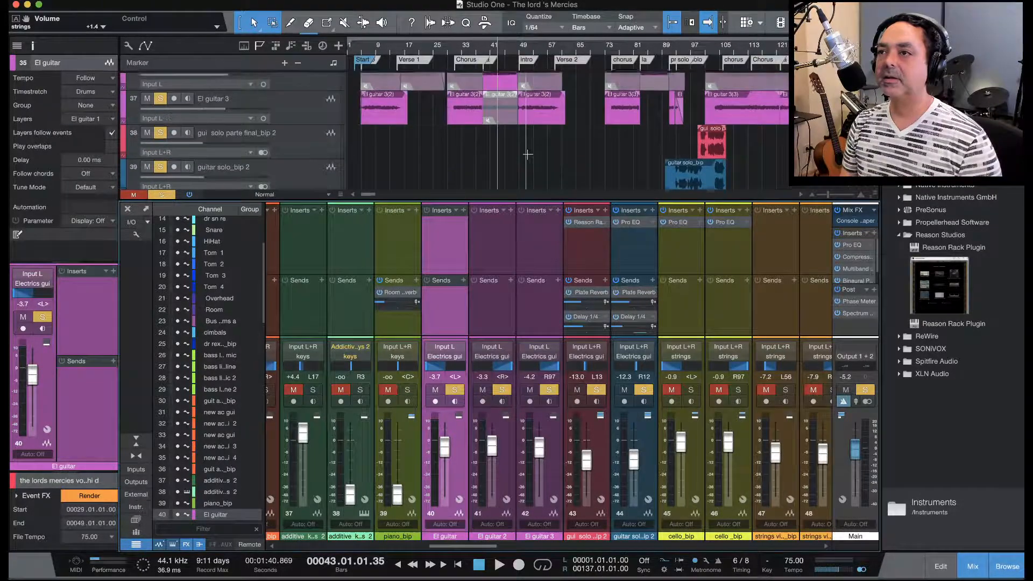
{"action": "scroll", "coordinate": [529, 158], "scroll_direction": "up", "scroll_amount": 1}
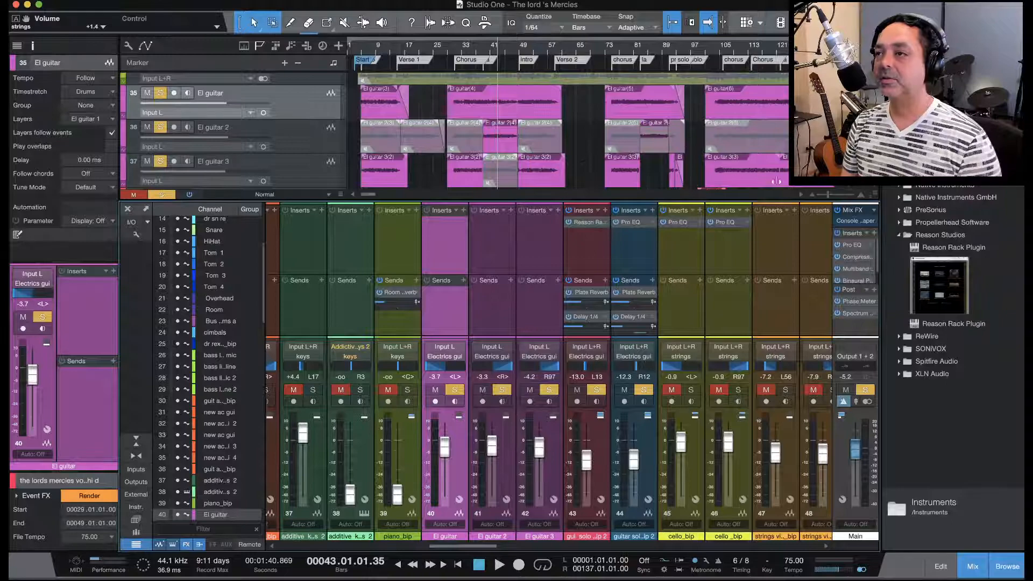
{"action": "scroll", "coordinate": [568, 154], "scroll_direction": "up", "scroll_amount": 1}
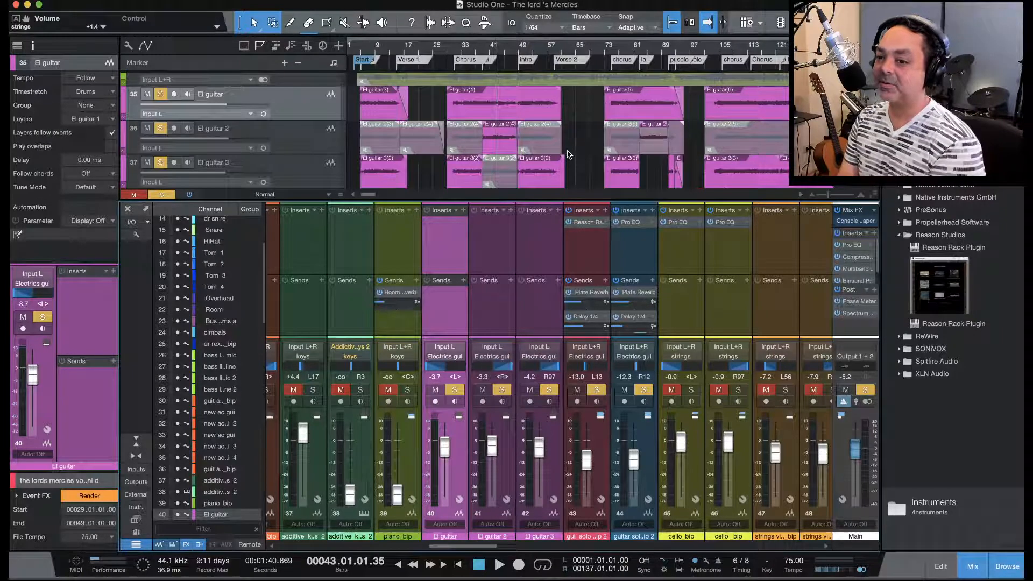
{"action": "scroll", "coordinate": [565, 154], "scroll_direction": "down", "scroll_amount": 1}
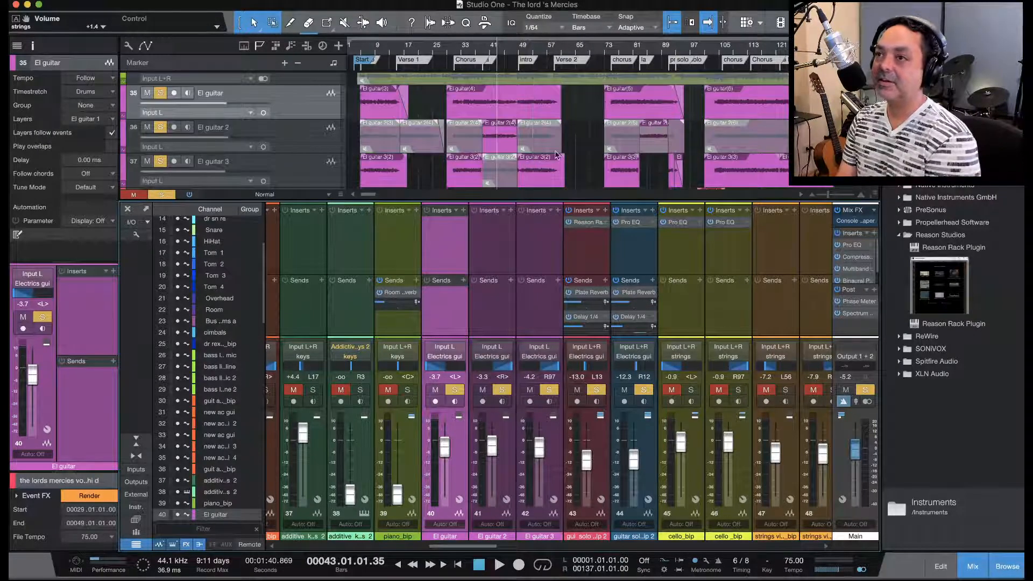
{"action": "scroll", "coordinate": [563, 160], "scroll_direction": "up", "scroll_amount": 1}
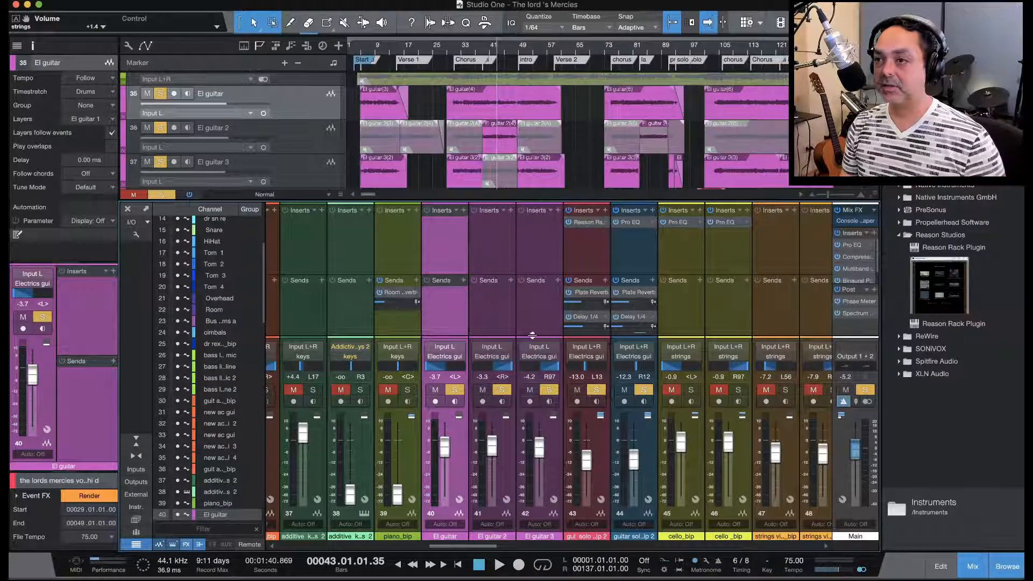
Examine the Pro EQ curve on the Electrics gui bus
{"action": "left_click_drag", "start_coordinate": [473, 554], "coordinate": [678, 550]}
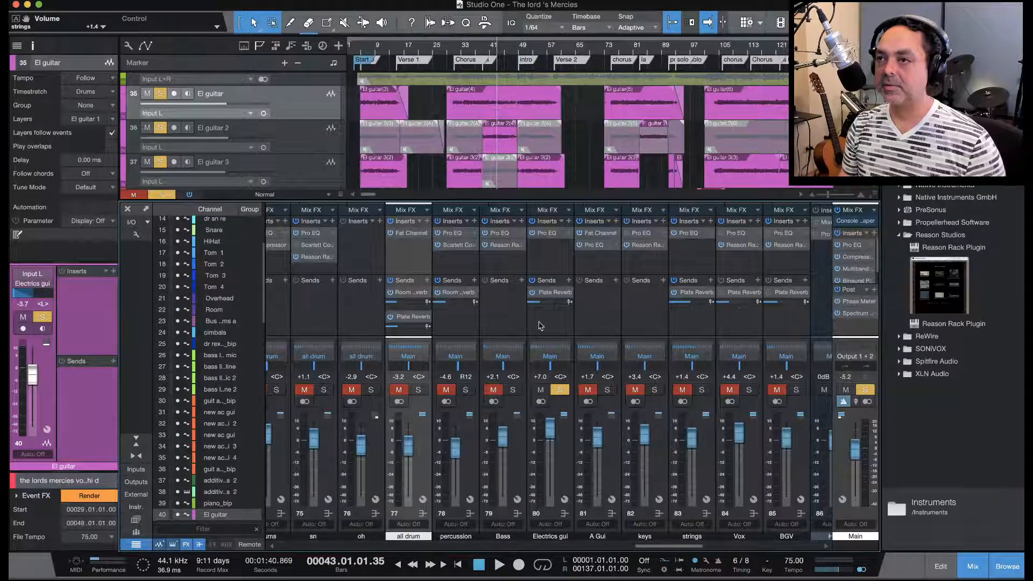
{"action": "left_click", "coordinate": [555, 237]}
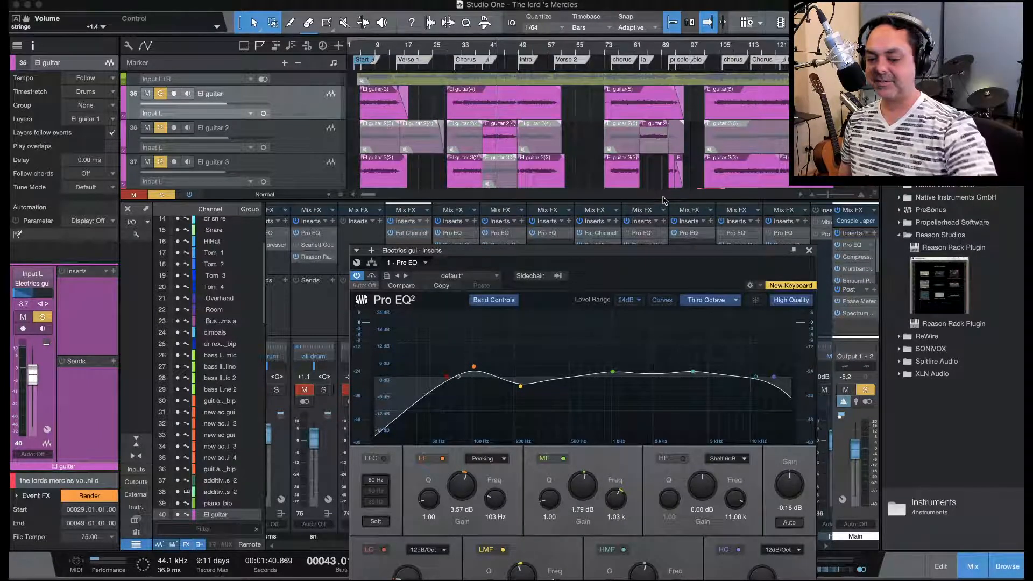
{"action": "scroll", "coordinate": [665, 201], "scroll_direction": "right", "scroll_amount": 4}
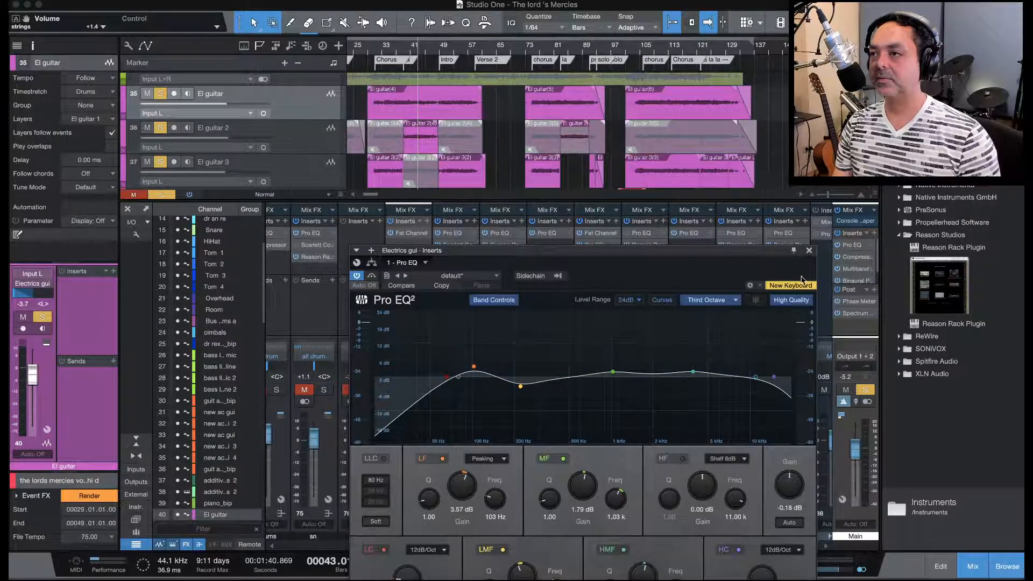
{"action": "left_click", "coordinate": [809, 251]}
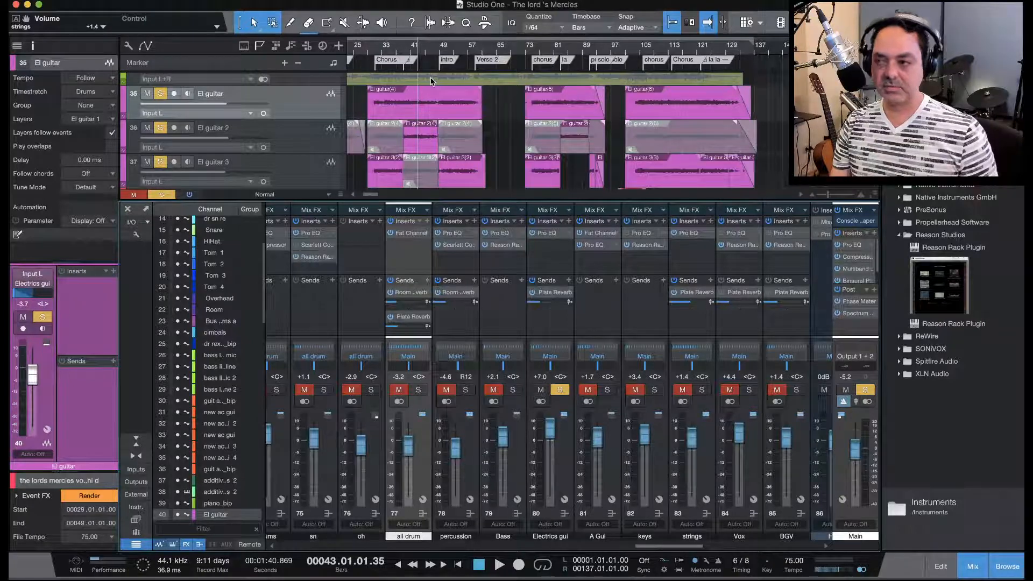
Play the song from bar 43, adding the all drum, Bass, keys, strings and A Gui buses to the solo one by one
{"action": "key", "text": "space"}
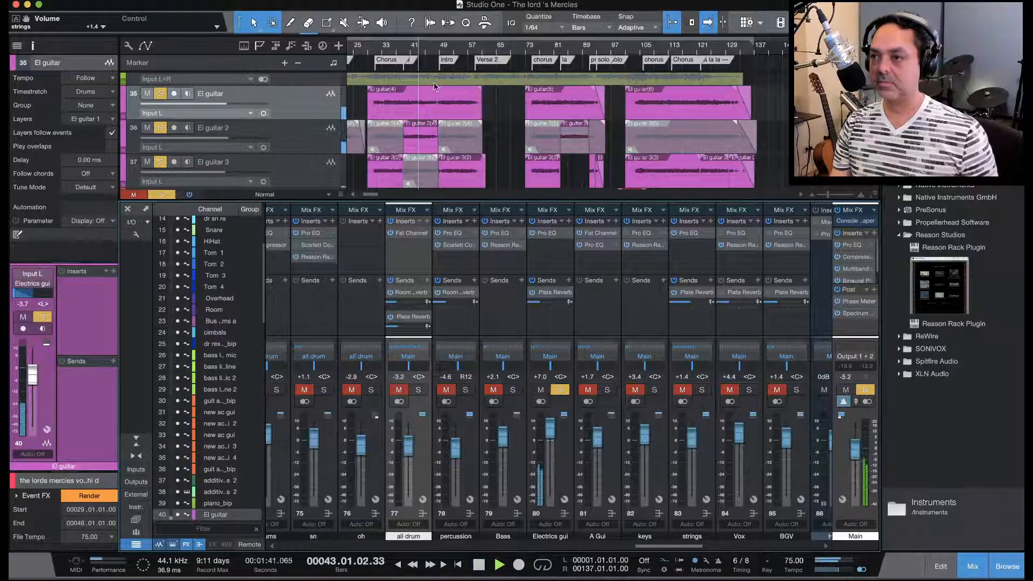
{"action": "left_click", "coordinate": [417, 390]}
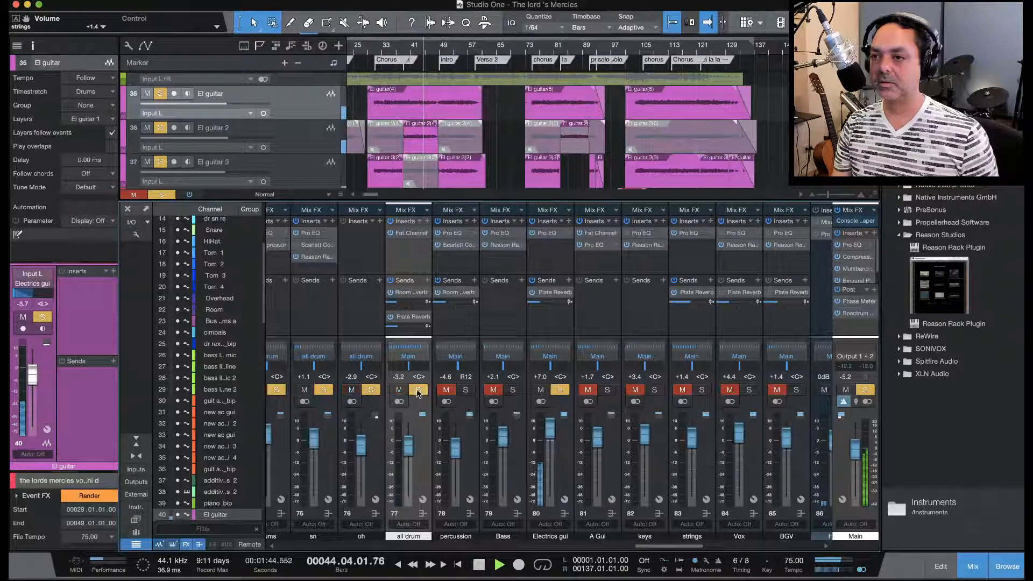
{"action": "left_click", "coordinate": [512, 390]}
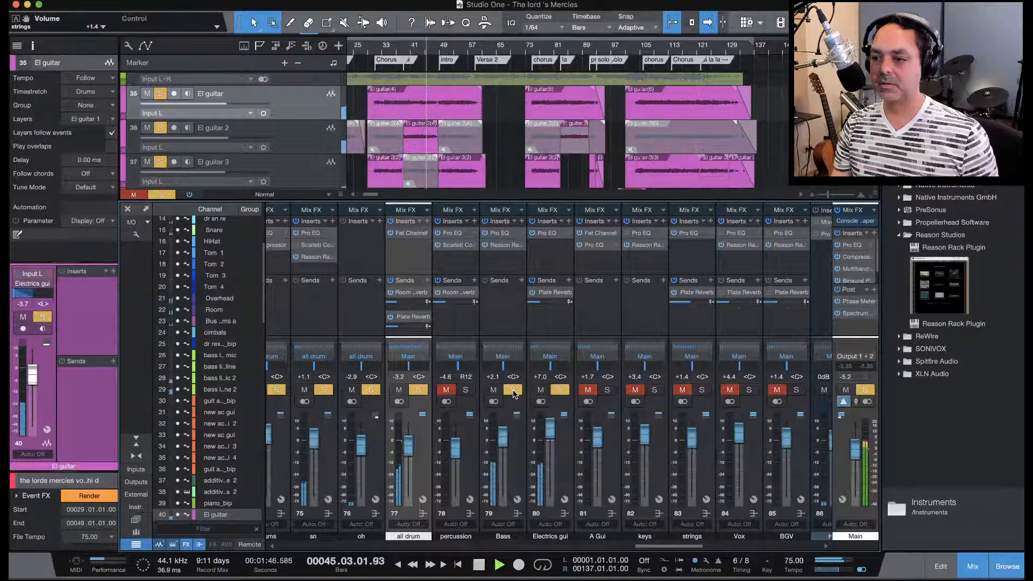
{"action": "left_click", "coordinate": [654, 390]}
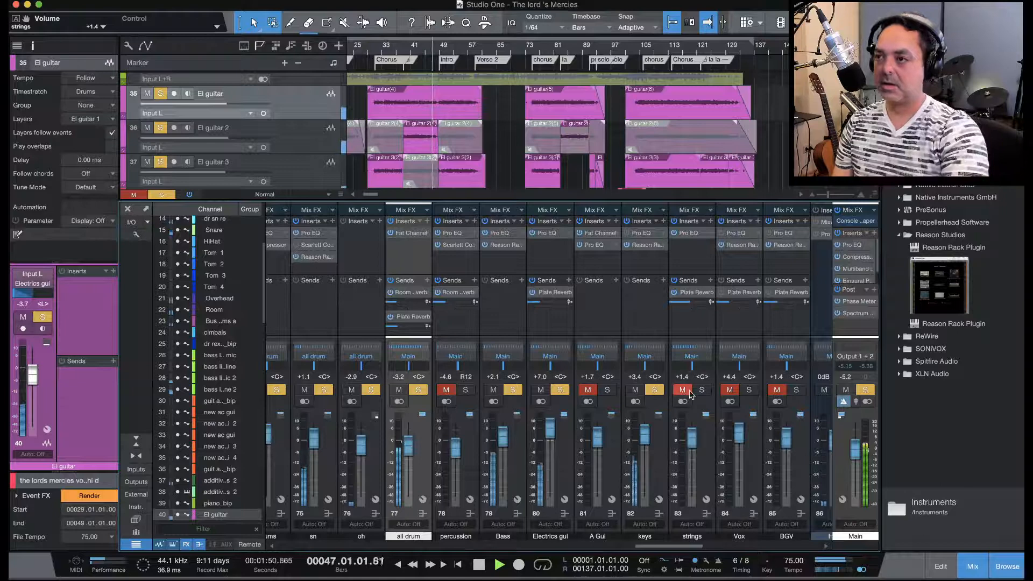
{"action": "left_click", "coordinate": [701, 391]}
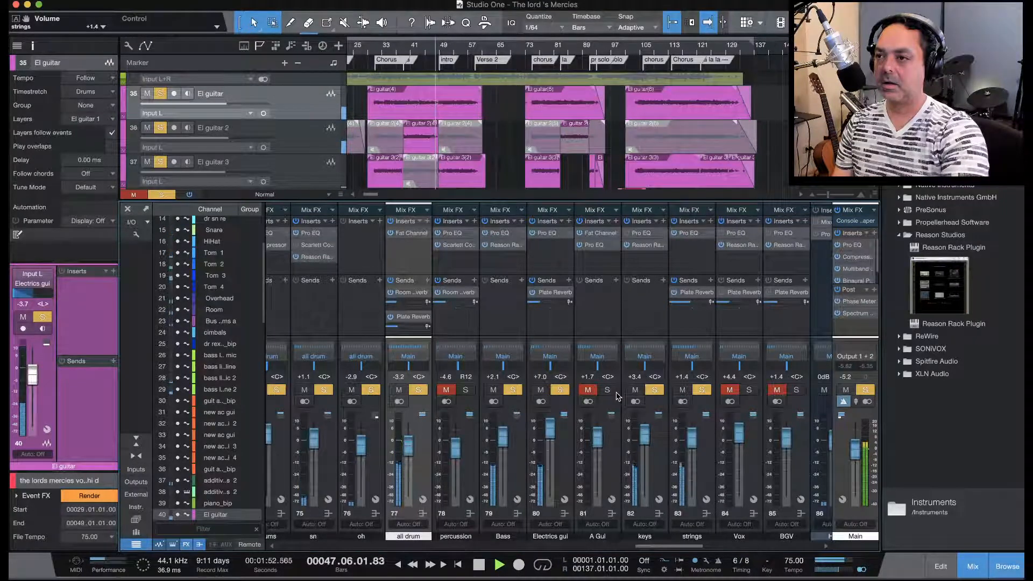
{"action": "left_click", "coordinate": [609, 393]}
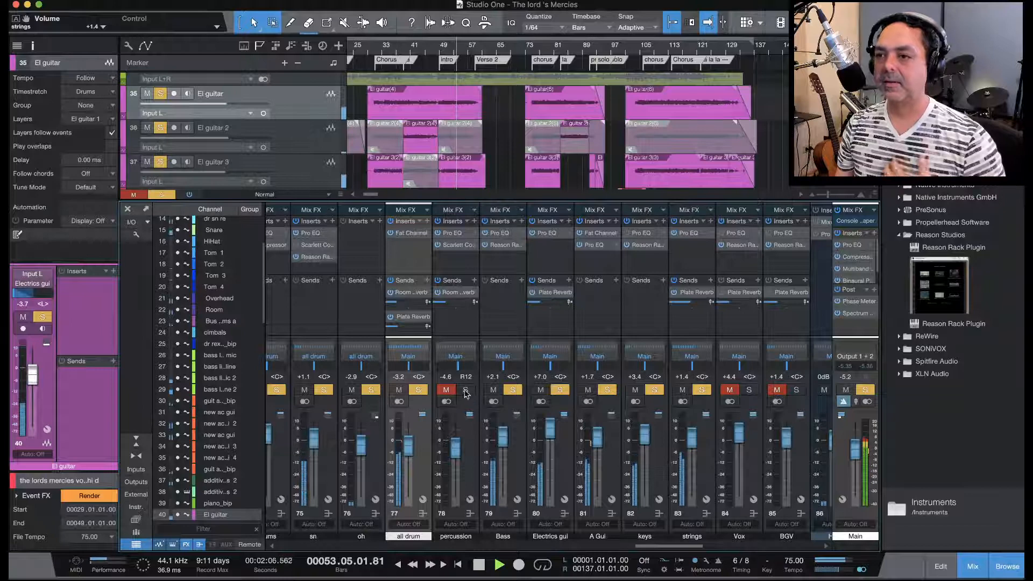
{"action": "left_click", "coordinate": [478, 565]}
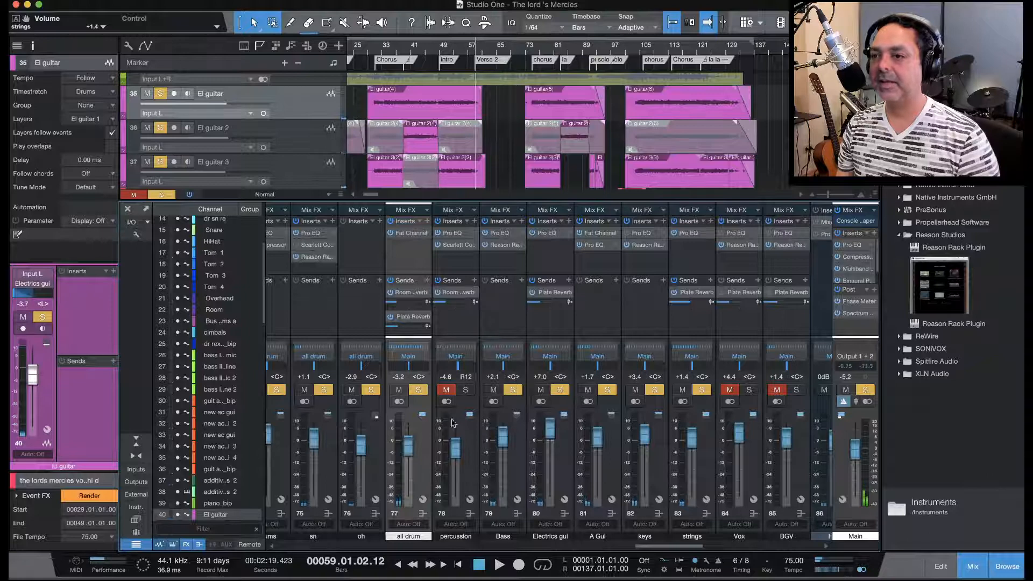
Play the song from bar 29 with the percussion bus added to the soloed buses
{"action": "scroll", "coordinate": [409, 55], "scroll_direction": "left", "scroll_amount": 5}
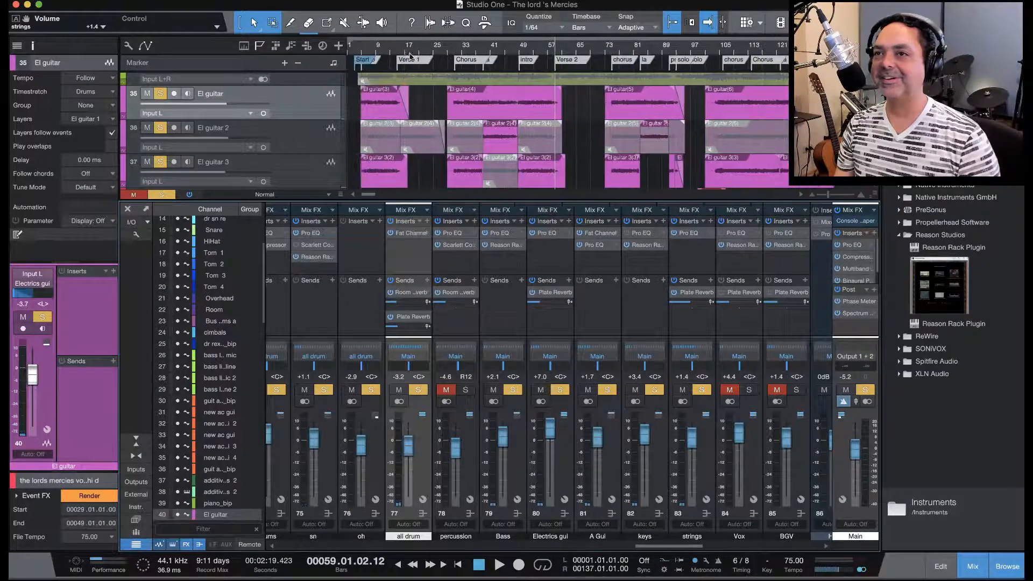
{"action": "left_click", "coordinate": [451, 48]}
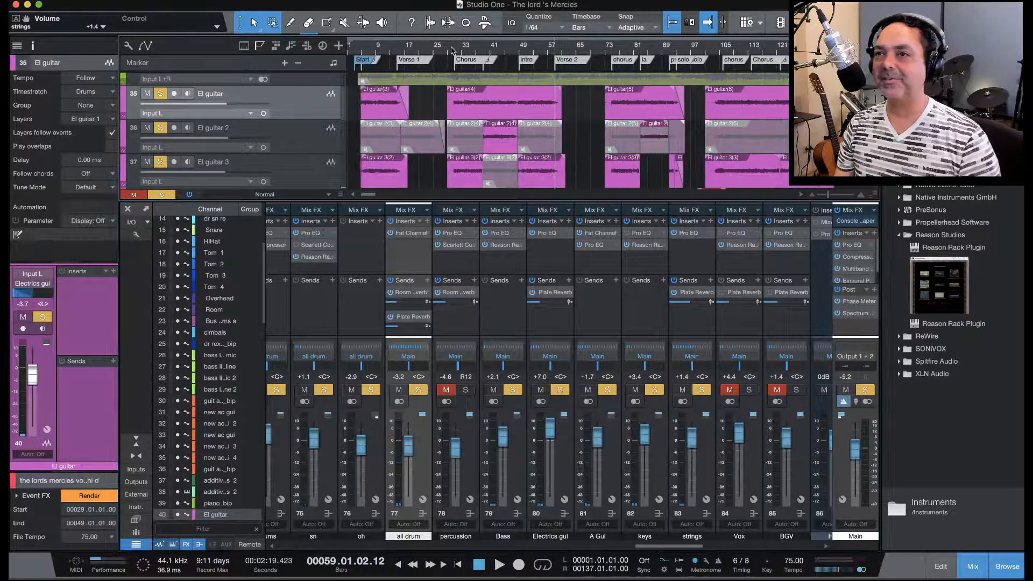
{"action": "left_click", "coordinate": [466, 390]}
{"action": "key", "text": "space"}
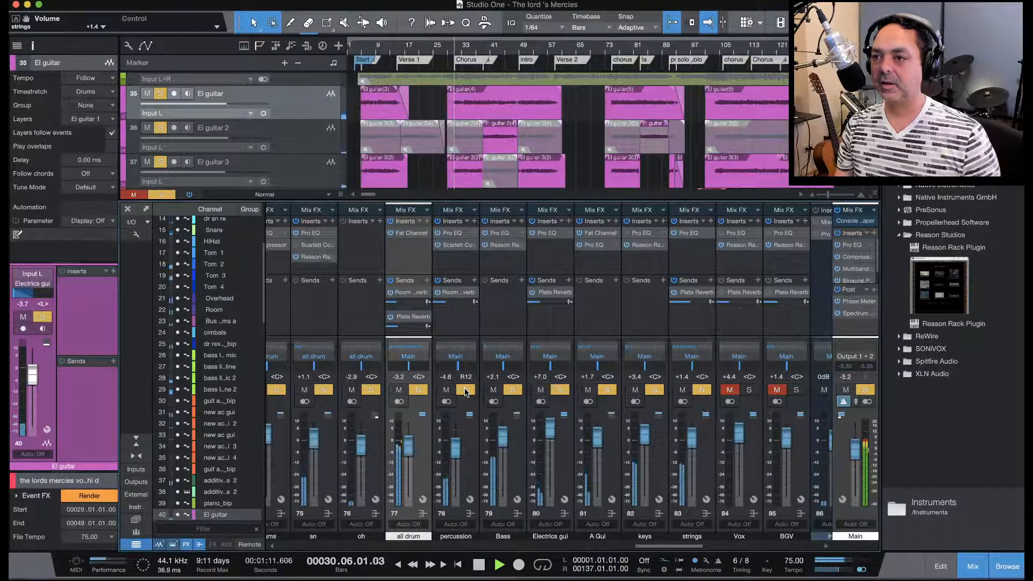
{"action": "left_click", "coordinate": [466, 390]}
Take the strings, keys, A Gui, Electrics gui, Bass and all drum buses out of solo during playback, leaving only percussion soloed
{"action": "left_click", "coordinate": [700, 390]}
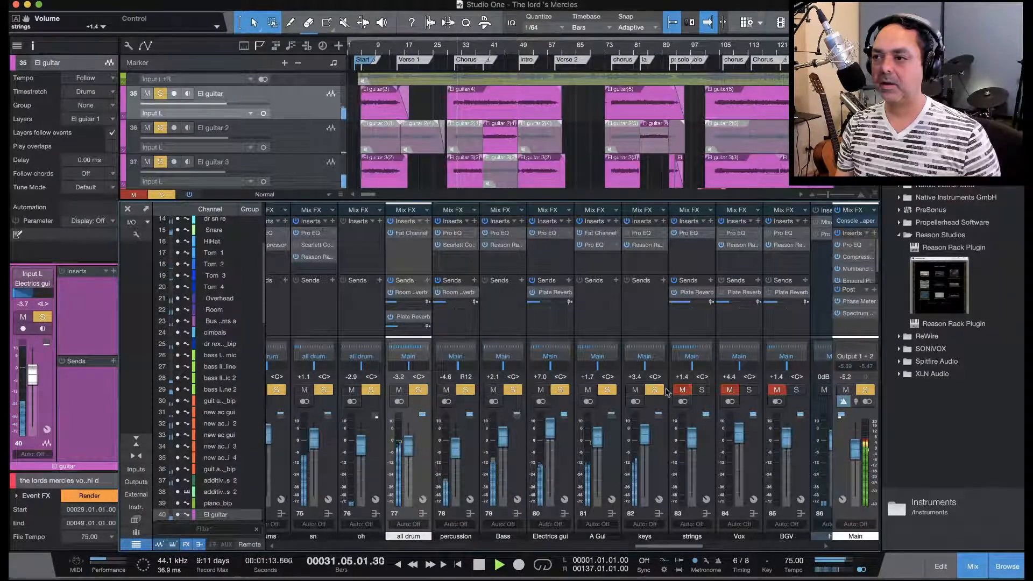
{"action": "left_click", "coordinate": [654, 390]}
{"action": "left_click", "coordinate": [607, 391]}
{"action": "left_click", "coordinate": [558, 390]}
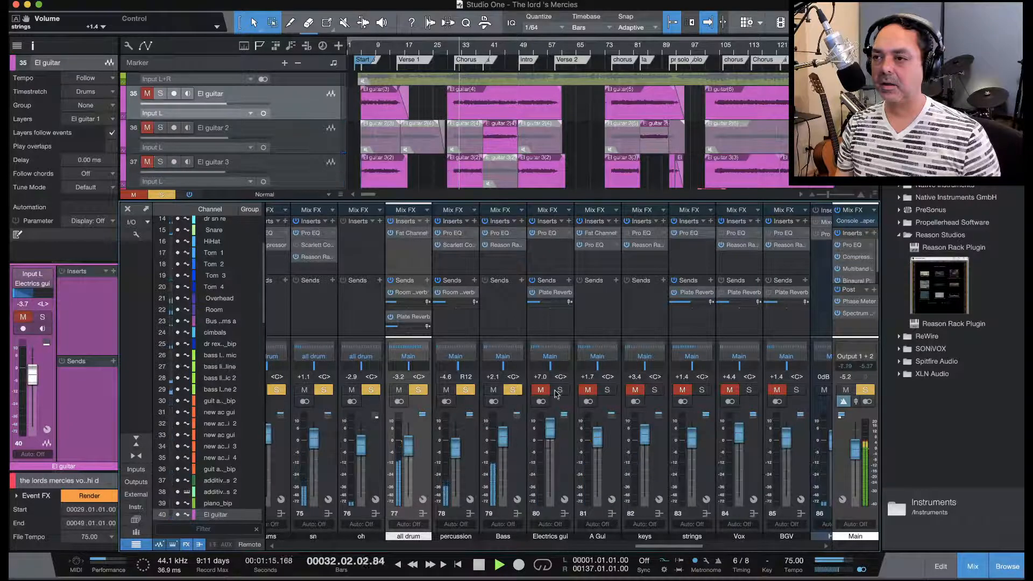
{"action": "left_click", "coordinate": [512, 389]}
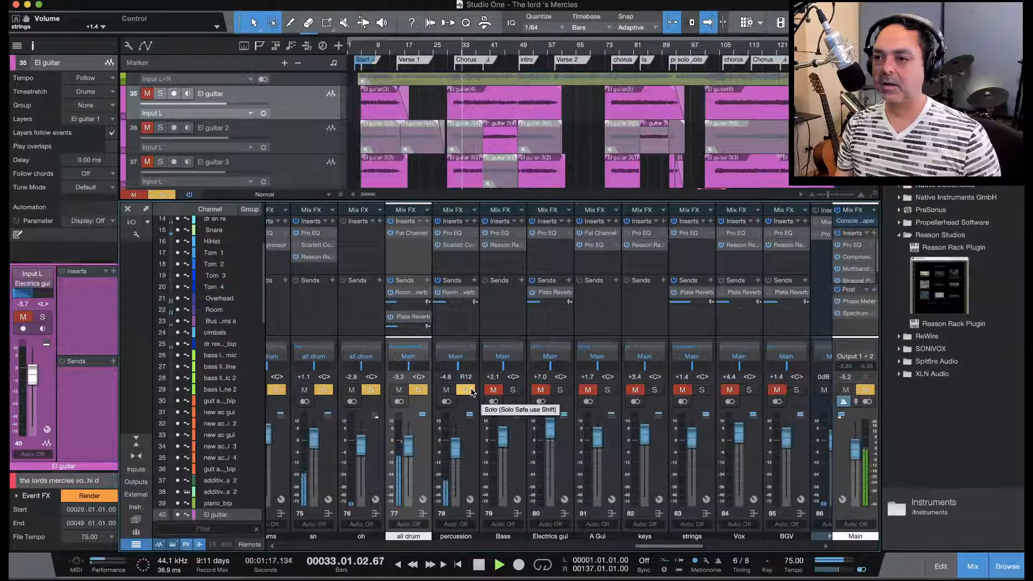
{"action": "left_click", "coordinate": [418, 390]}
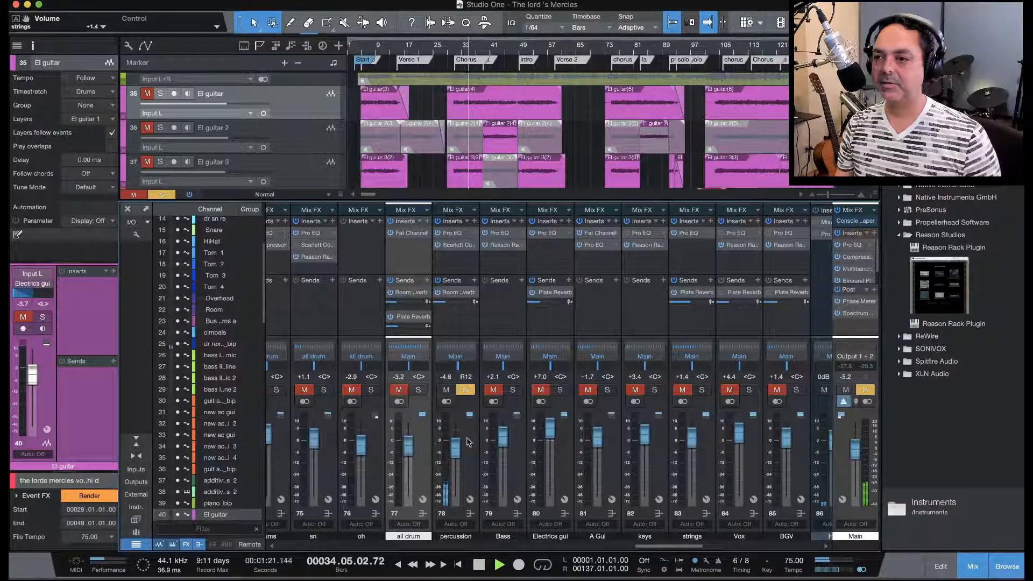
Add the all drum, Bass and Electrics gui buses to the soloed percussion during playback
{"action": "left_click", "coordinate": [419, 390]}
{"action": "left_click", "coordinate": [513, 390]}
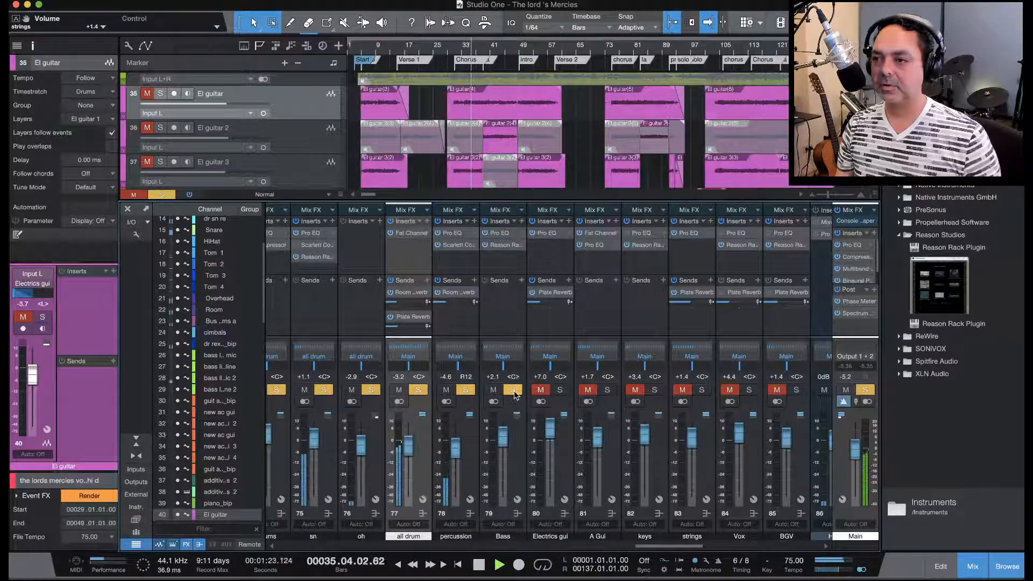
{"action": "left_click", "coordinate": [560, 389]}
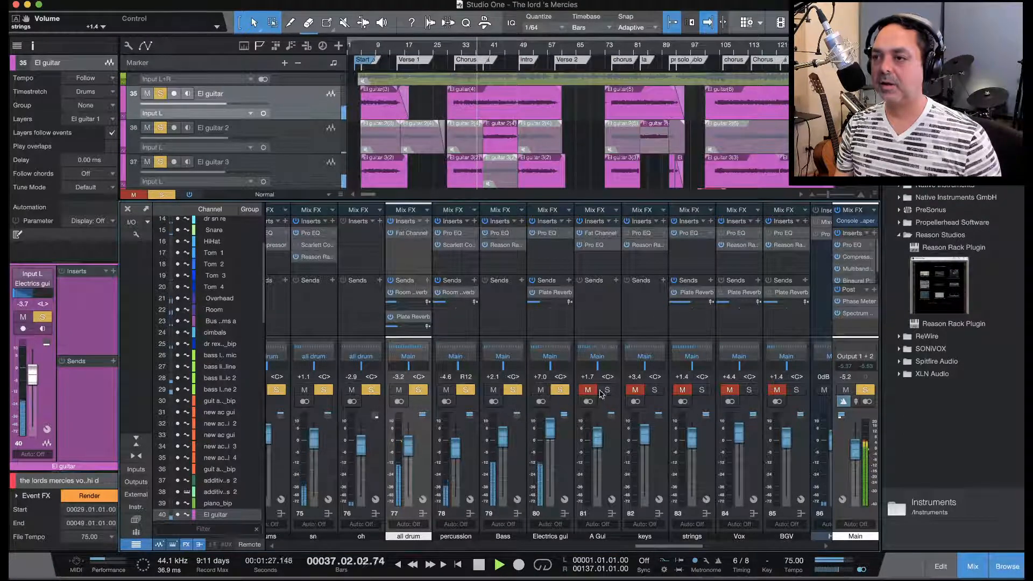
Take the Bass, percussion and all drum buses out of solo to hear only Electrics gui, and stop playback
{"action": "left_click", "coordinate": [513, 390]}
{"action": "left_click", "coordinate": [465, 390]}
{"action": "left_click", "coordinate": [422, 390]}
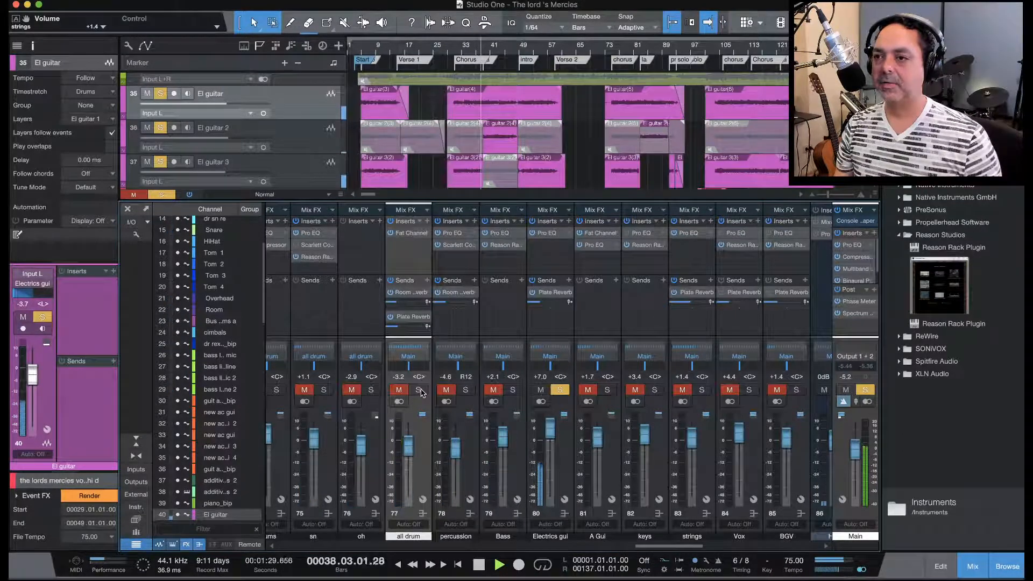
{"action": "key", "text": "space"}
Examine the reverb settings behind the Electrics gui bus's Plate Reverb send and the all drum bus's Room Reverb and Plate Reverb sends
{"action": "double_click", "coordinate": [549, 294]}
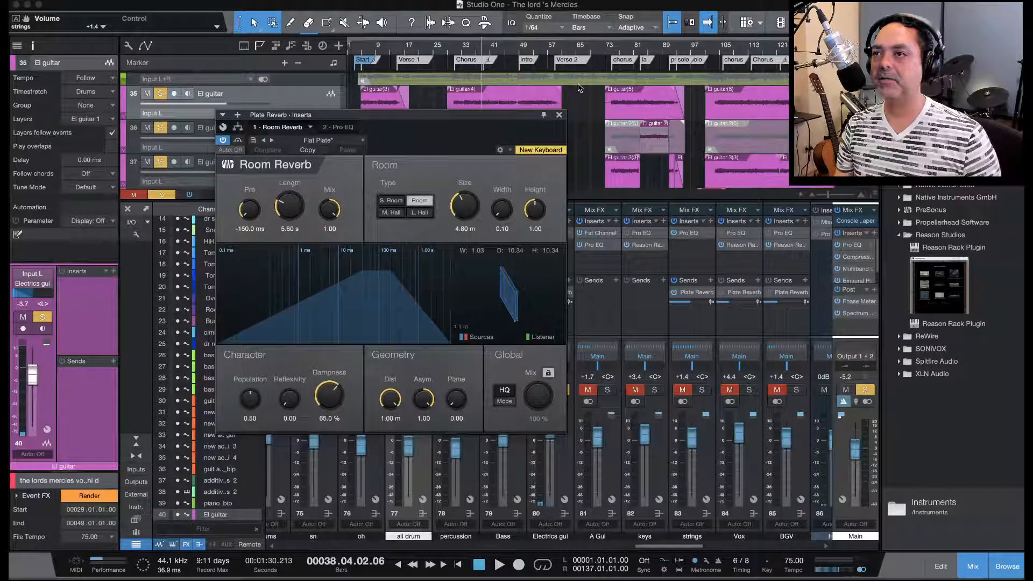
{"action": "left_click", "coordinate": [559, 116]}
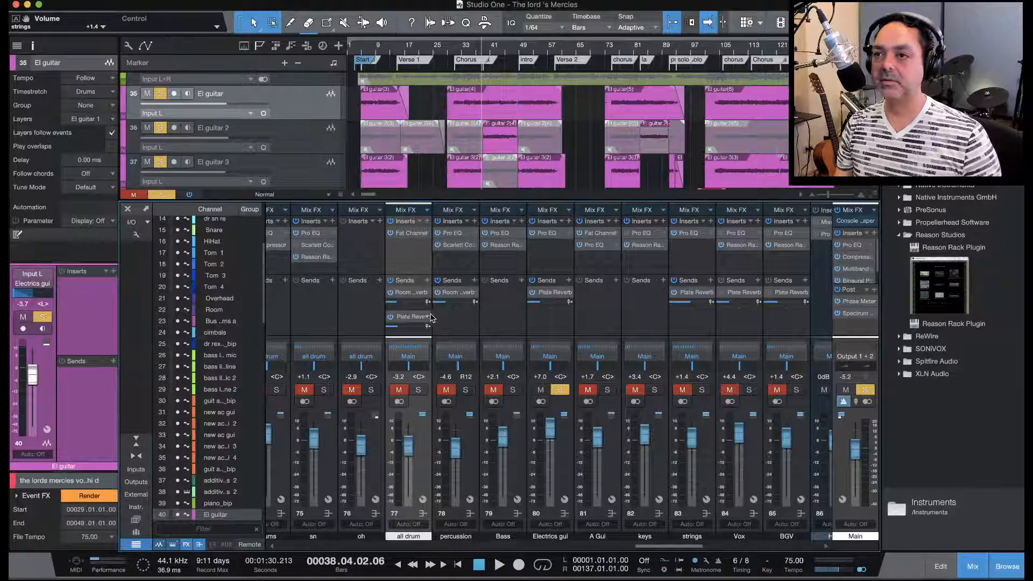
{"action": "left_click", "coordinate": [405, 297]}
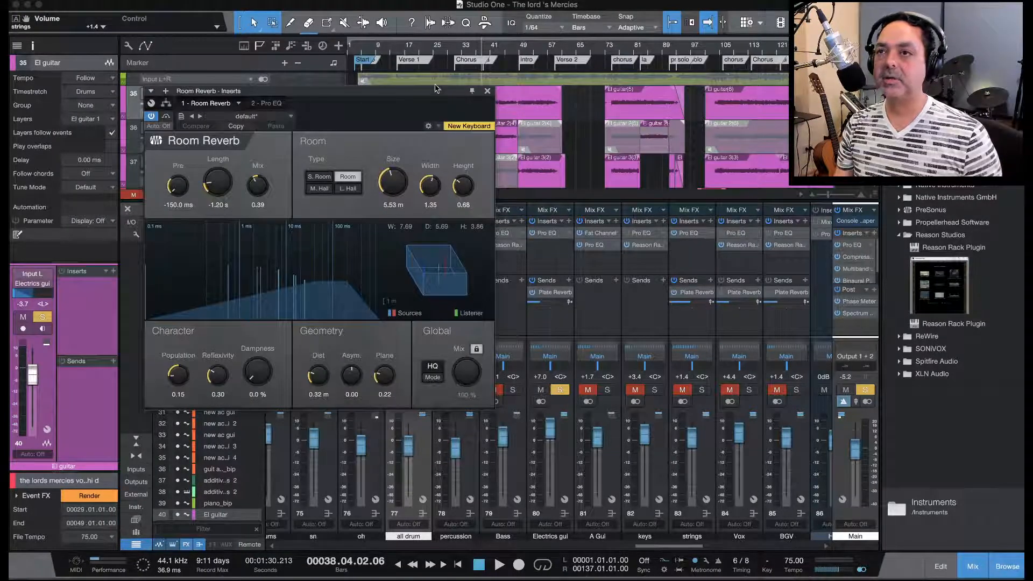
{"action": "left_click", "coordinate": [486, 92]}
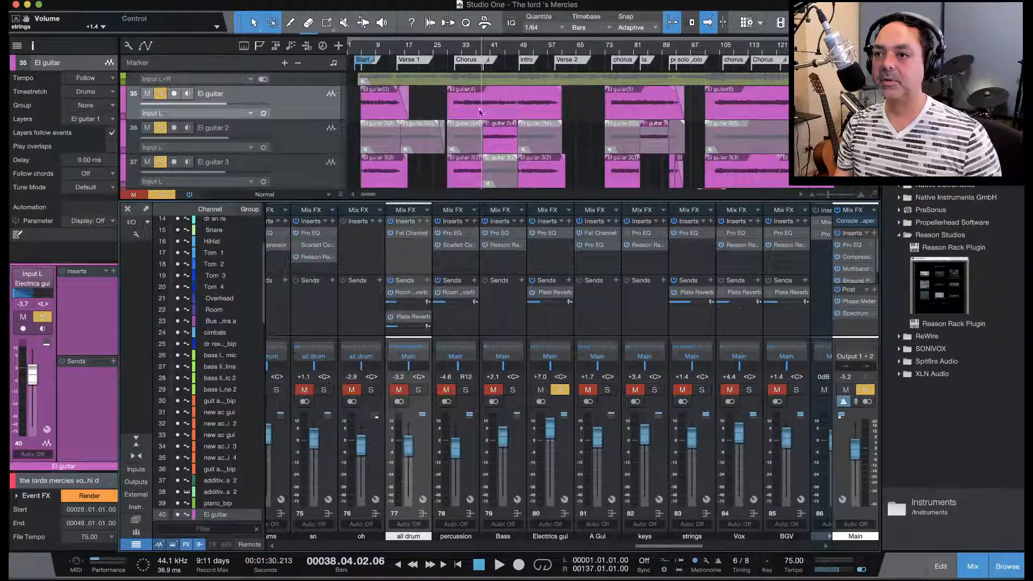
{"action": "left_click", "coordinate": [411, 317]}
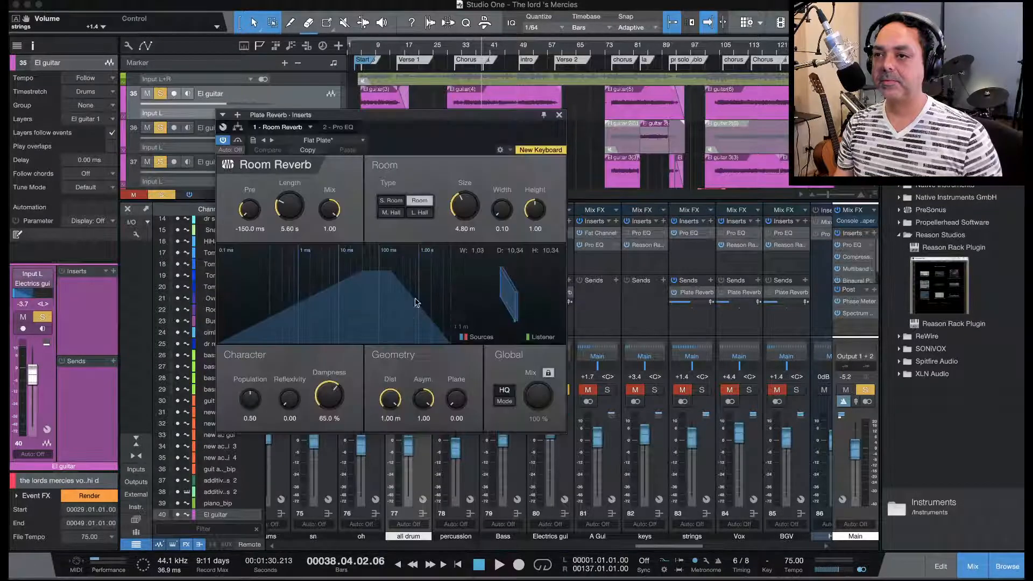
{"action": "left_click", "coordinate": [558, 115]}
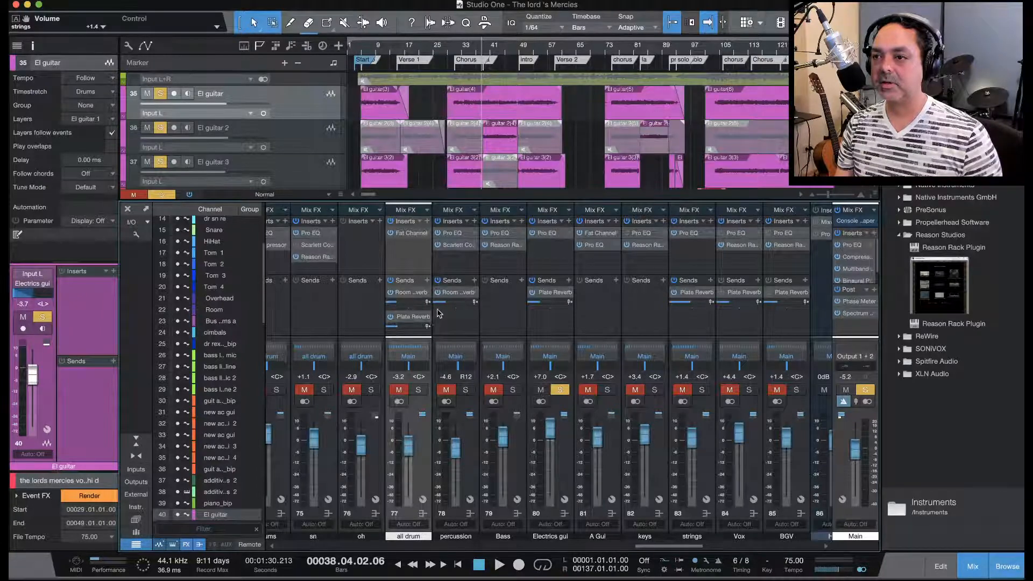
Take the Electrics gui bus out of solo, listen to the full mix from bar 28, and stop playback
{"action": "left_click", "coordinate": [559, 389]}
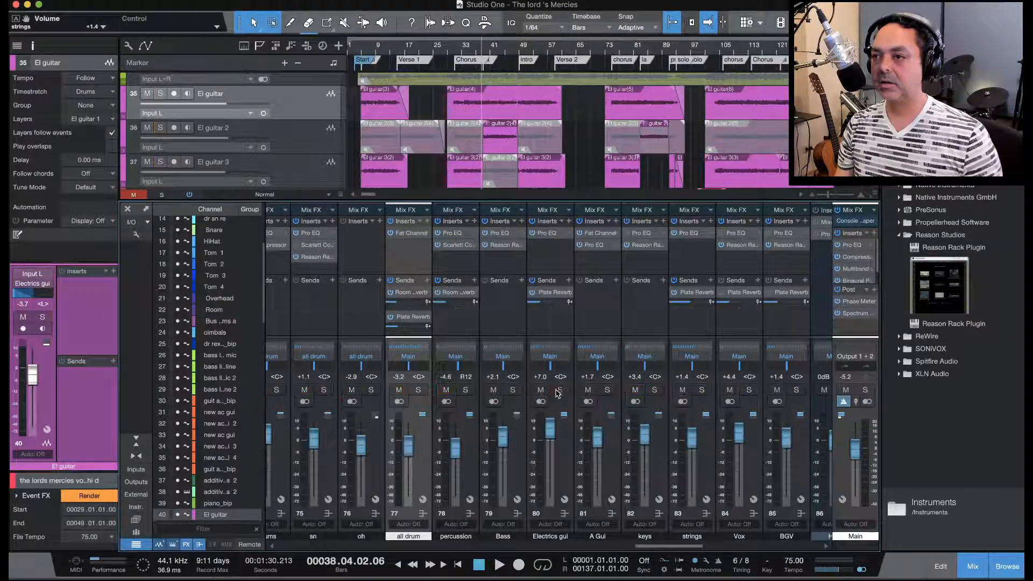
{"action": "left_click", "coordinate": [444, 51]}
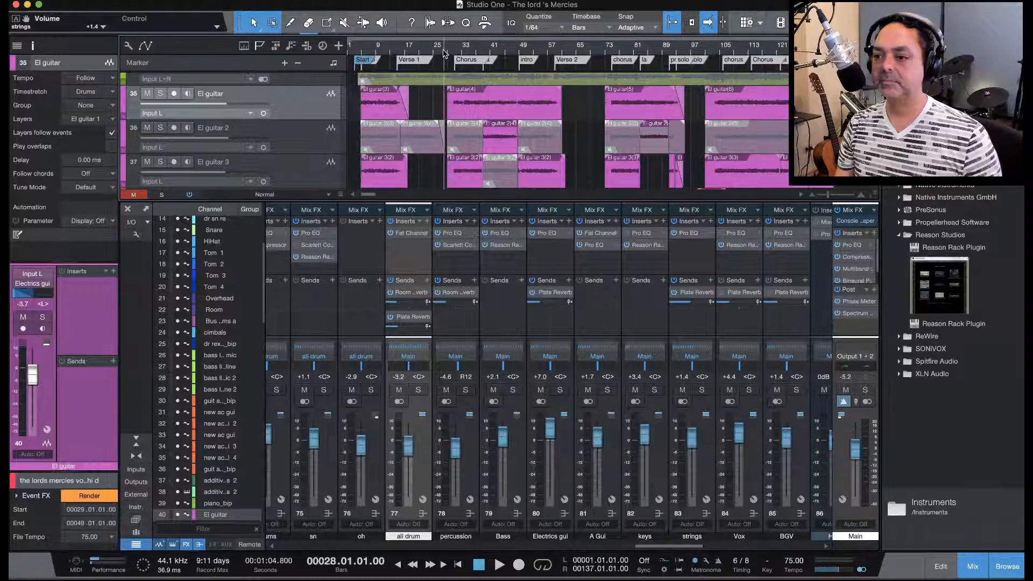
{"action": "key", "text": "space"}
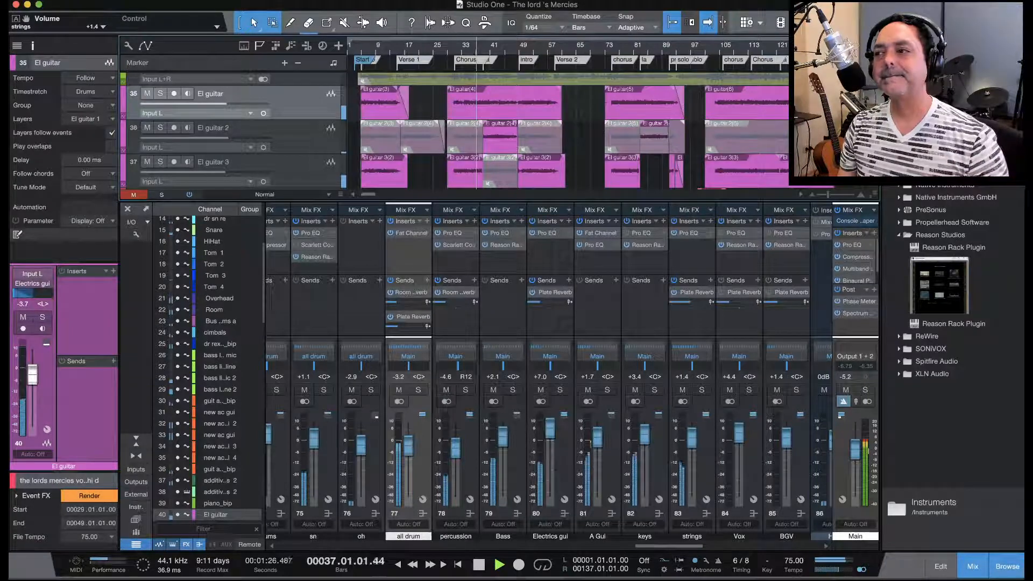
{"action": "left_click", "coordinate": [479, 564]}
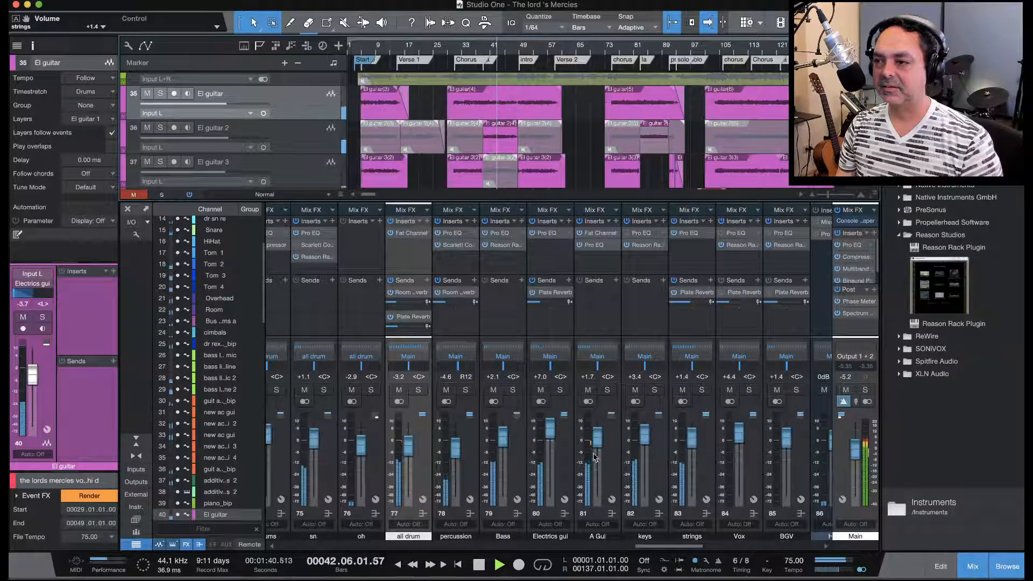
{"action": "left_click", "coordinate": [479, 565]}
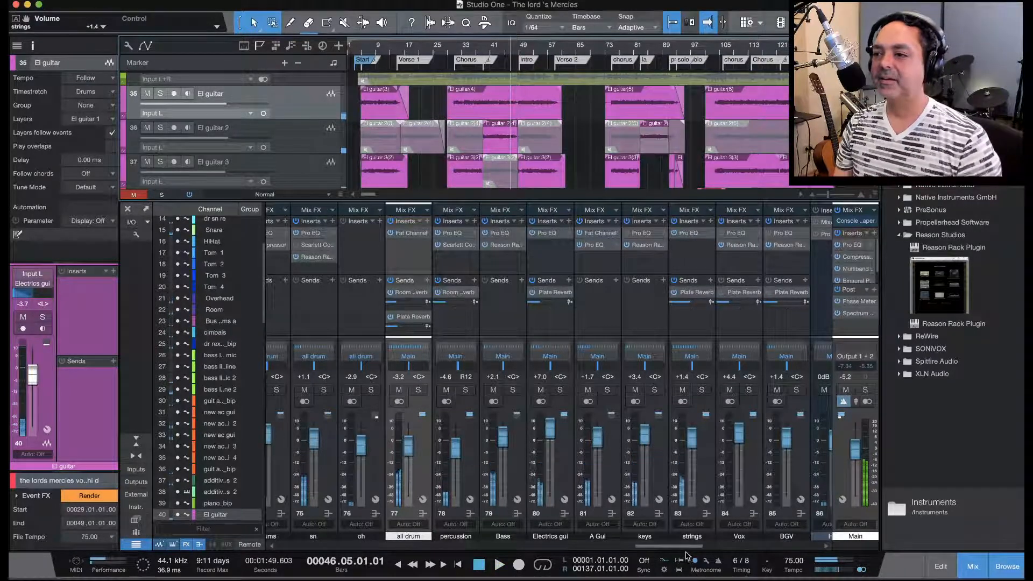
Solo the pad_bip channel, play it from bar 31 in the chorus, and take it out of solo during playback
{"action": "scroll", "coordinate": [679, 553], "scroll_direction": "left", "scroll_amount": 2}
{"action": "left_click_drag", "start_coordinate": [679, 552], "coordinate": [579, 552]}
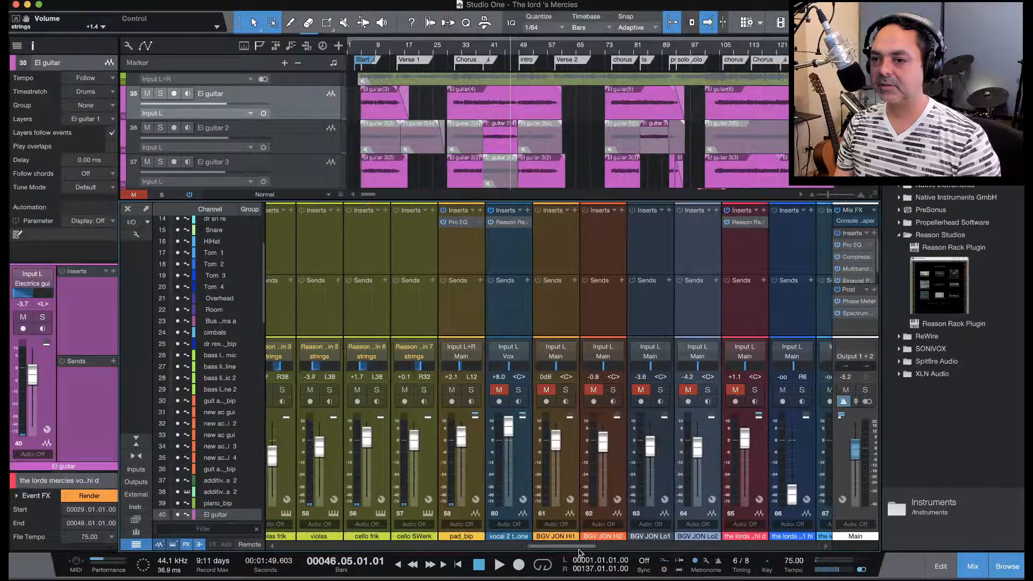
{"action": "left_click", "coordinate": [471, 391]}
{"action": "left_click", "coordinate": [454, 51]}
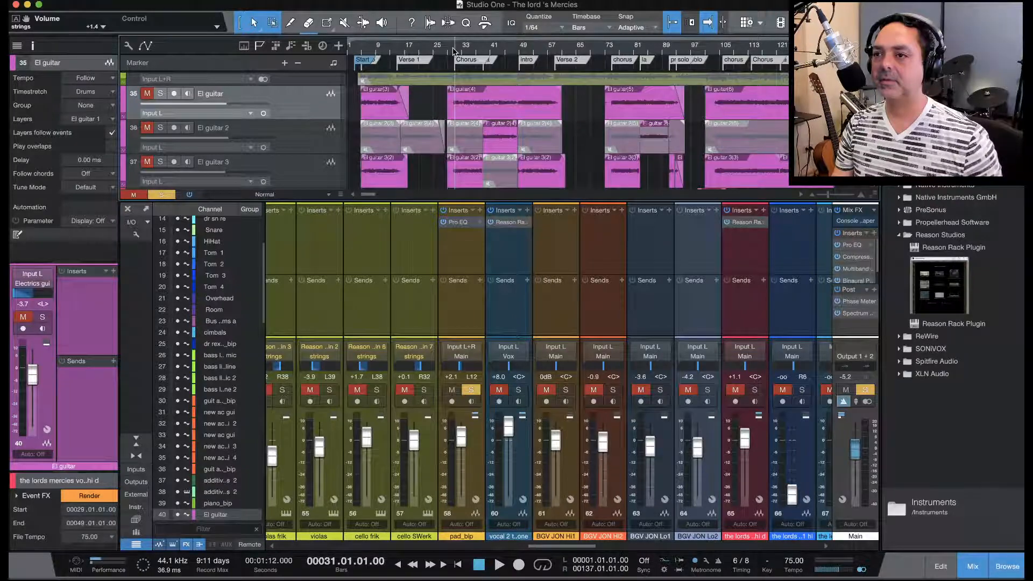
{"action": "key", "text": "space"}
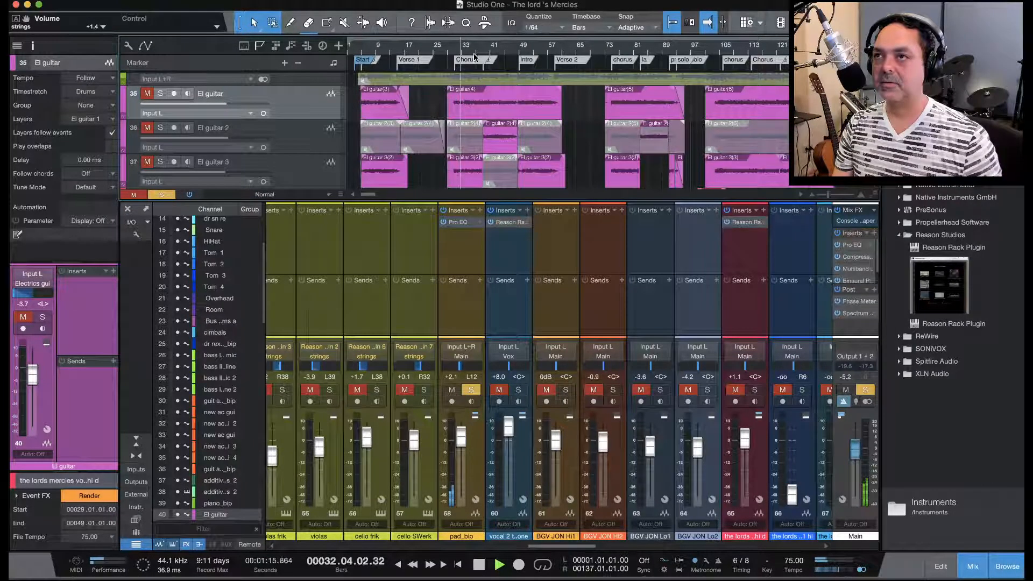
{"action": "left_click", "coordinate": [472, 391]}
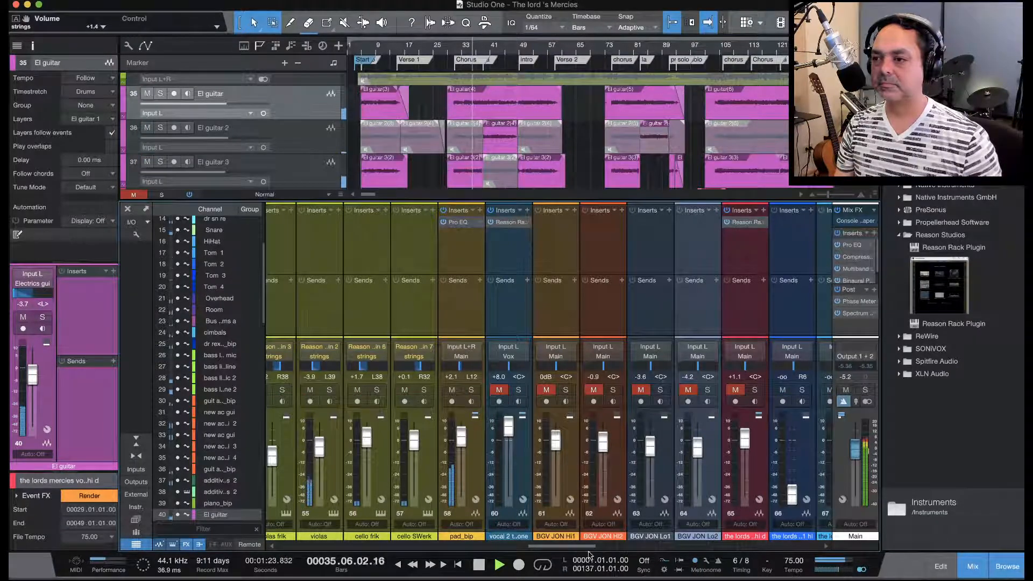
Solo the strings bus during playback, add the pad_bip channel to the solo, and stop playback
{"action": "left_click_drag", "start_coordinate": [588, 546], "coordinate": [701, 548]}
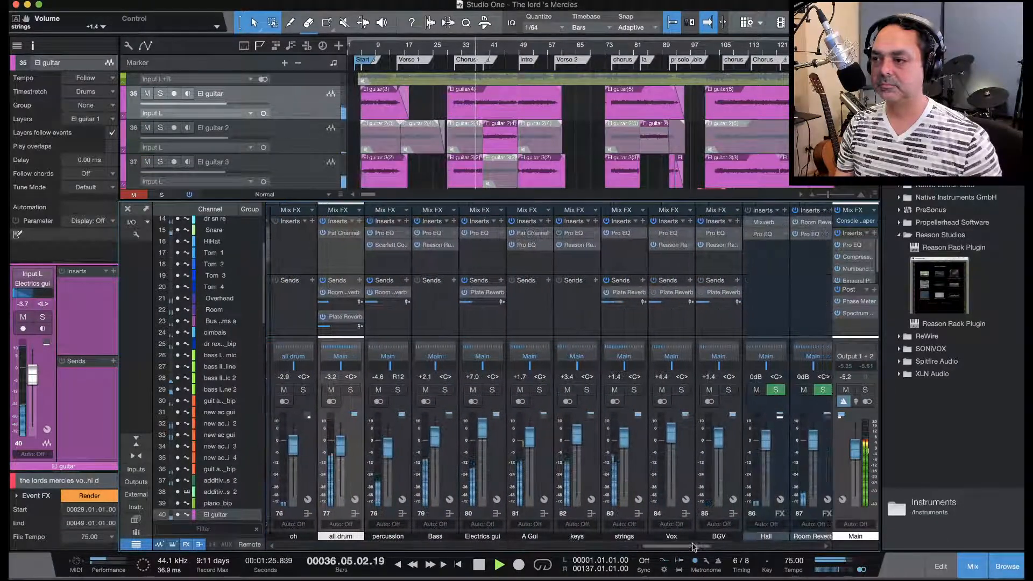
{"action": "left_click", "coordinate": [634, 391]}
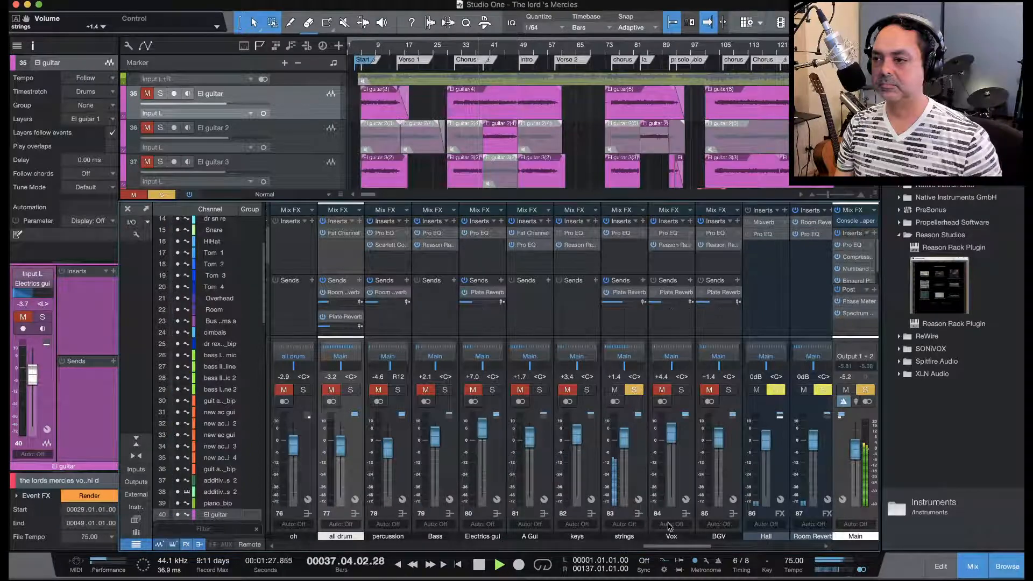
{"action": "left_click_drag", "start_coordinate": [678, 548], "coordinate": [546, 547]}
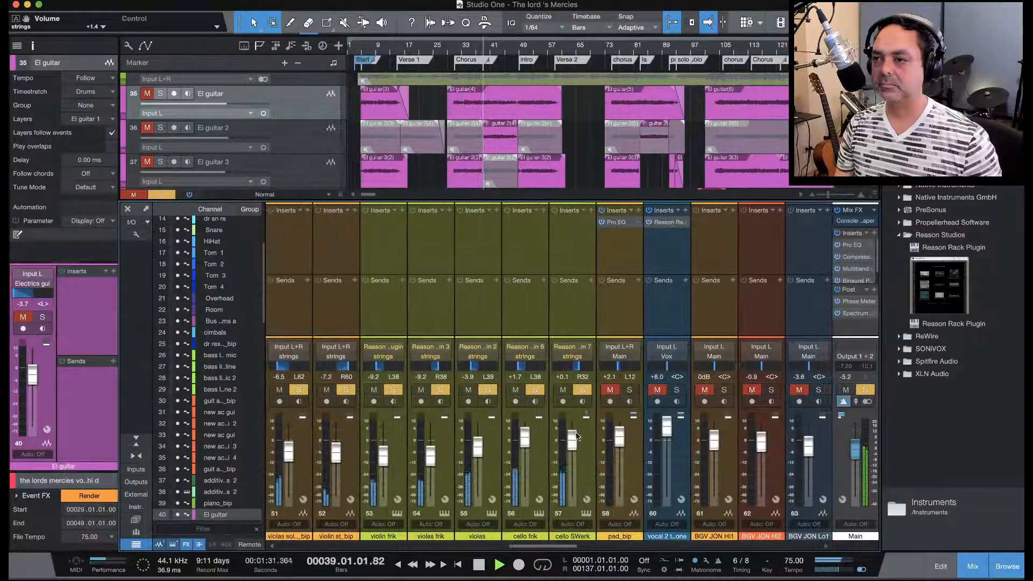
{"action": "left_click", "coordinate": [628, 390]}
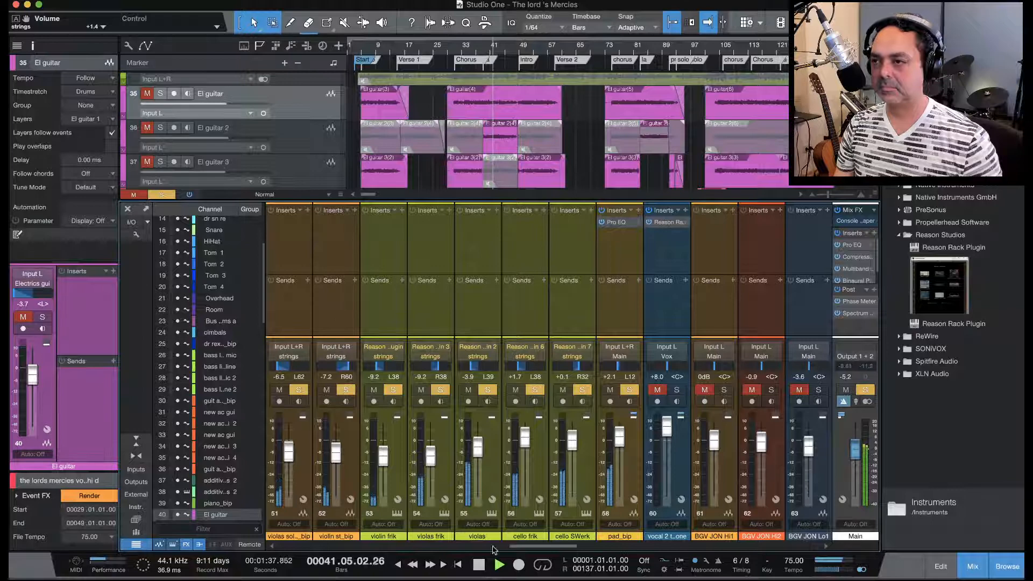
{"action": "left_click", "coordinate": [499, 564]}
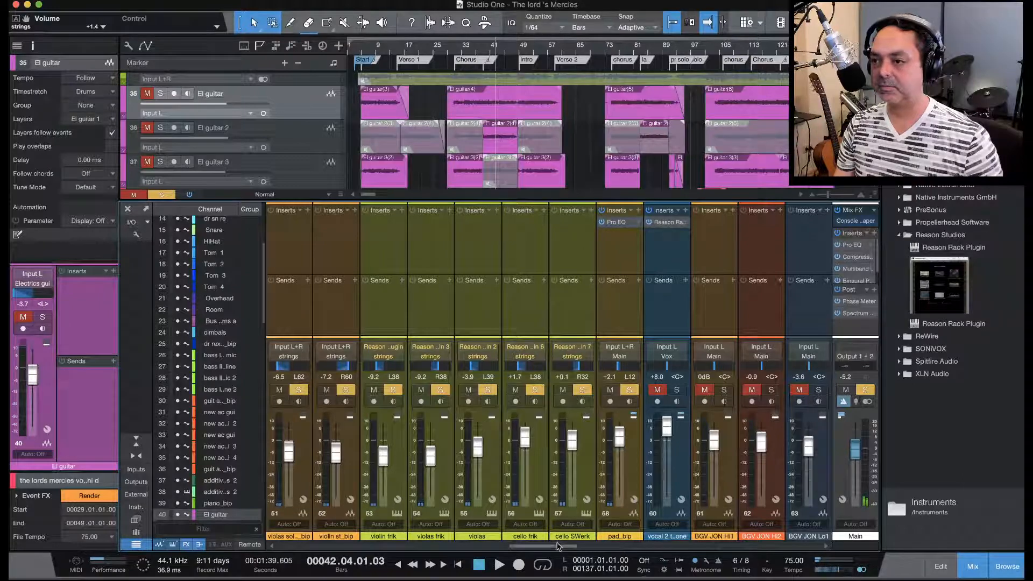
Route the pad_bip channel's output to the strings bus
{"action": "mouse_move", "coordinate": [559, 546]}
{"action": "left_mouse_down"}
{"action": "mouse_move", "coordinate": [702, 556]}
{"action": "mouse_move", "coordinate": [565, 557]}
{"action": "left_mouse_up"}
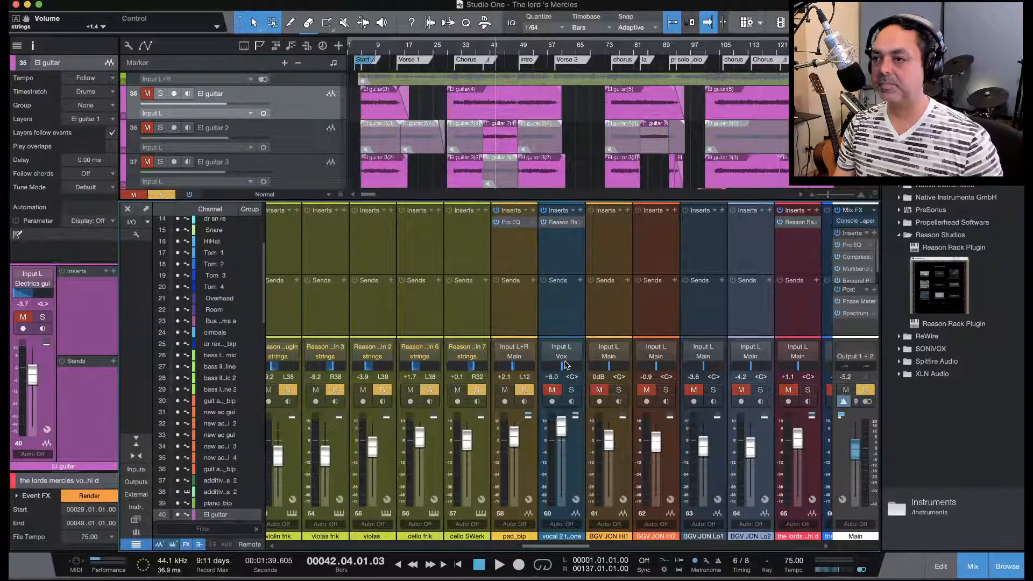
{"action": "left_click", "coordinate": [519, 364]}
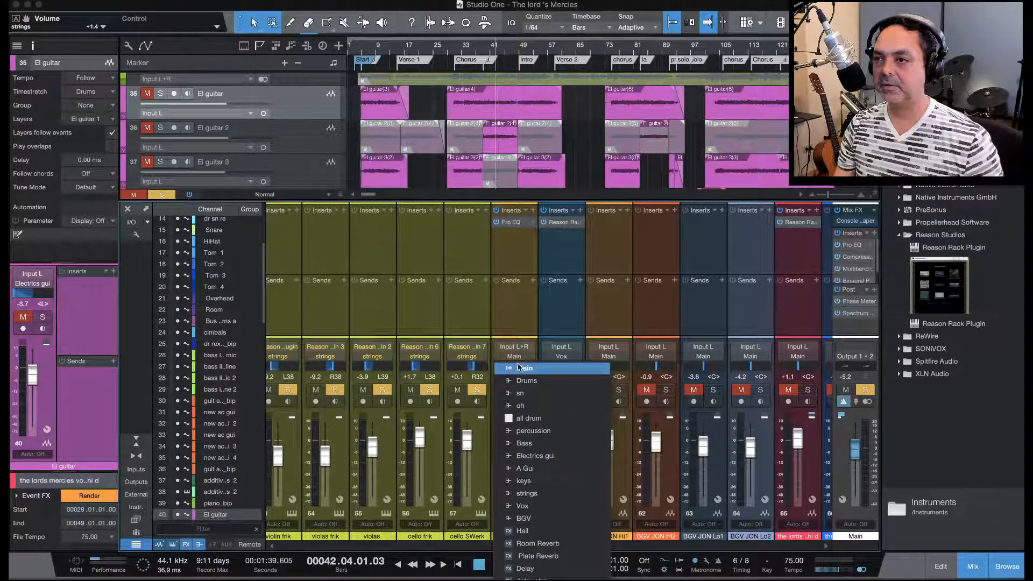
{"action": "left_click", "coordinate": [526, 493]}
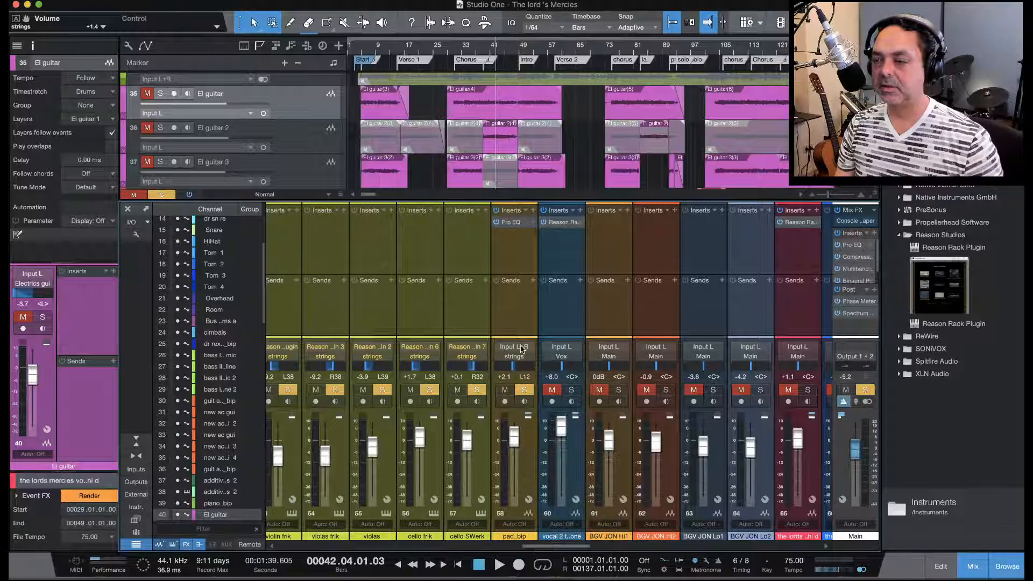
Play the soloed strings bus from around the start of the chorus and review the individual string channels feeding it
{"action": "left_click_drag", "start_coordinate": [557, 548], "coordinate": [679, 548]}
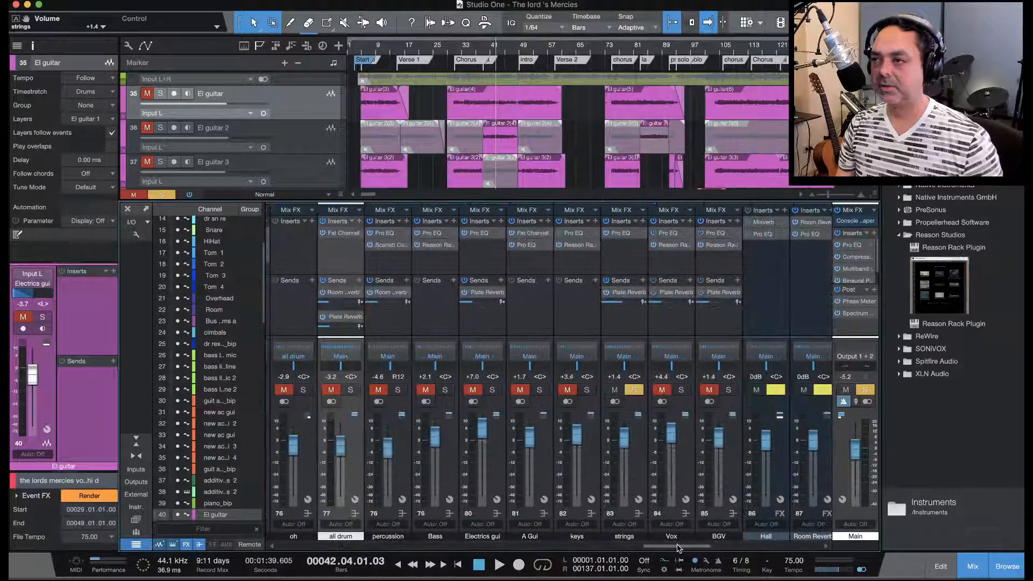
{"action": "left_click", "coordinate": [449, 52]}
{"action": "key", "text": "space"}
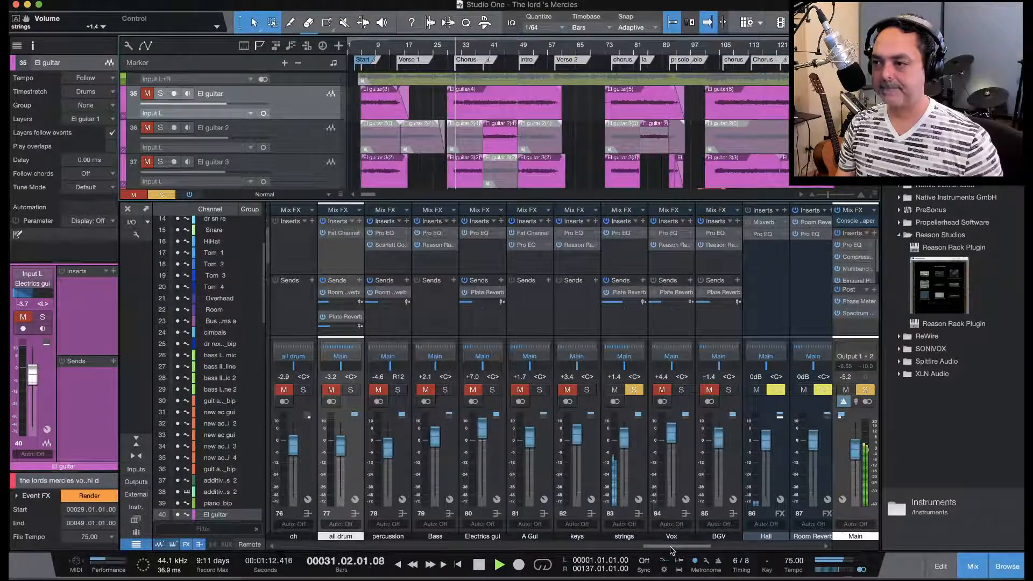
{"action": "left_click_drag", "start_coordinate": [671, 548], "coordinate": [508, 547]}
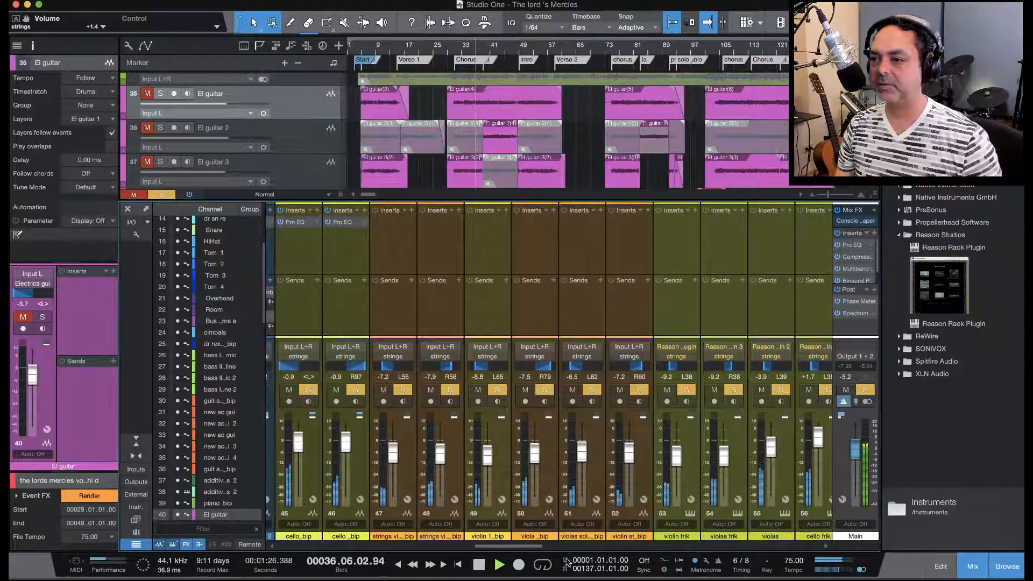
{"action": "left_click_drag", "start_coordinate": [510, 550], "coordinate": [664, 549]}
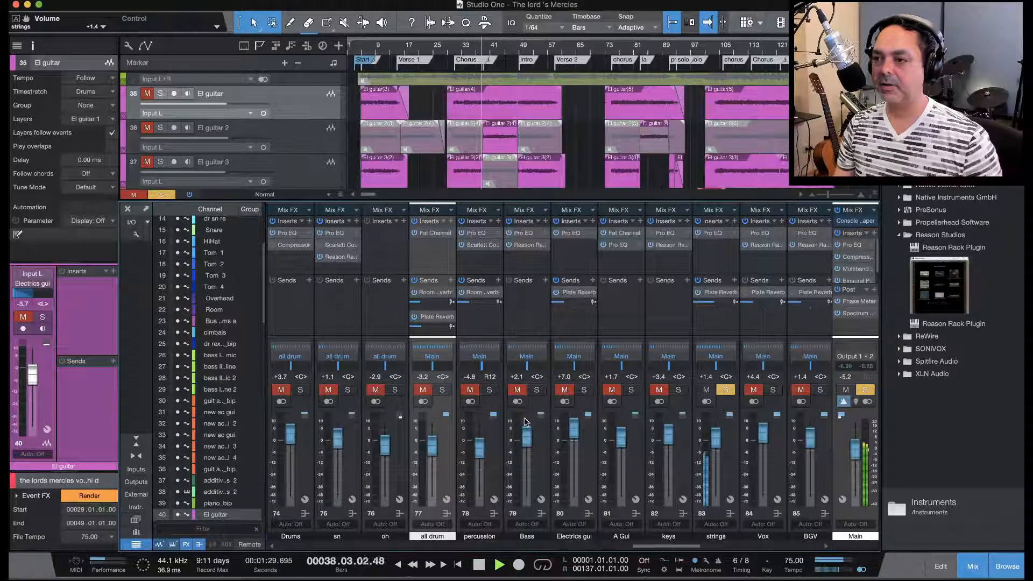
Add the all drum, percussion, Bass, Electrics gui, A Gui and keys buses to the soloed strings during playback, and stop playback
{"action": "left_click", "coordinate": [441, 391]}
{"action": "left_click", "coordinate": [491, 391]}
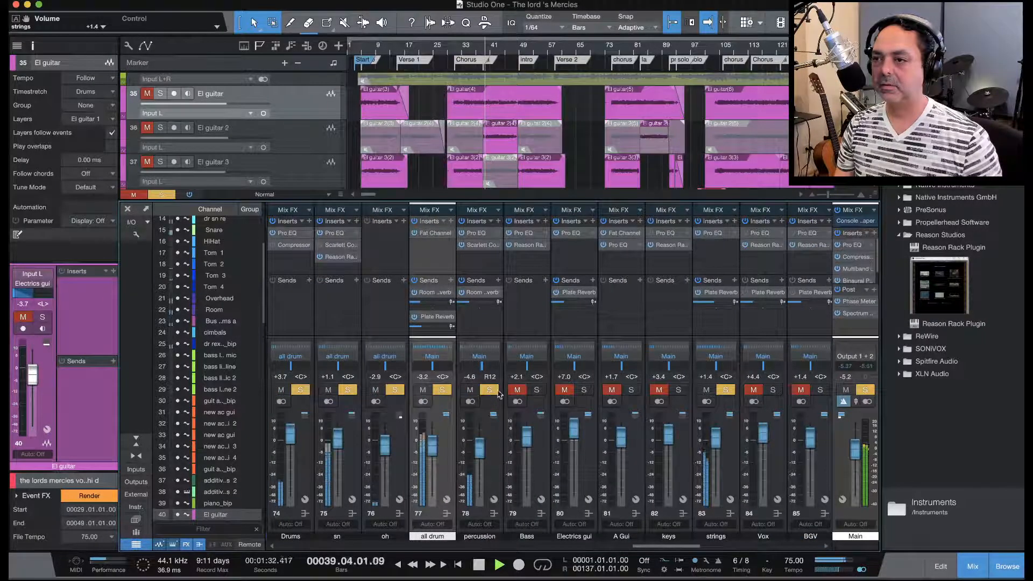
{"action": "left_click", "coordinate": [536, 390]}
{"action": "left_click", "coordinate": [584, 390]}
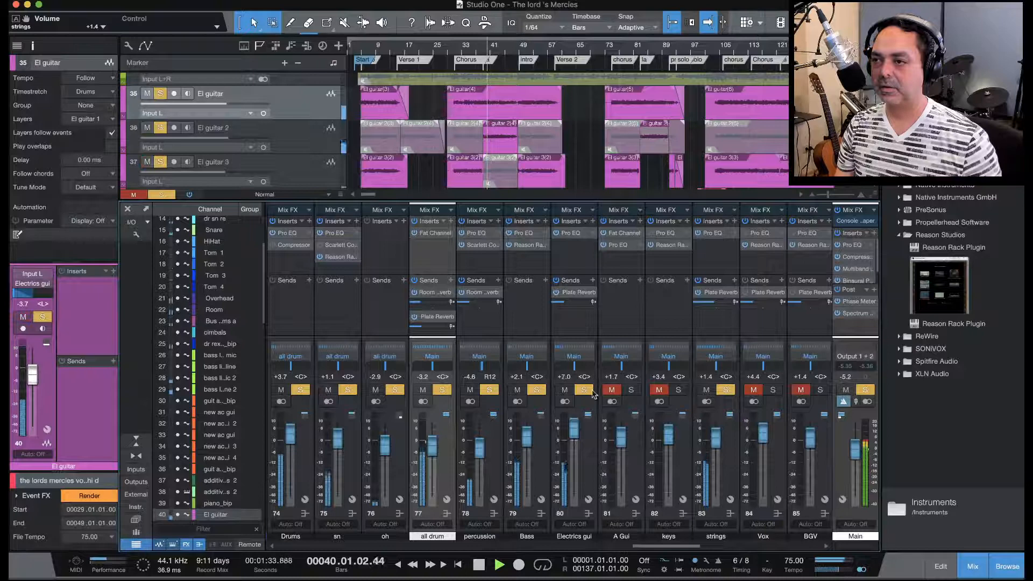
{"action": "left_click", "coordinate": [631, 391]}
{"action": "left_click", "coordinate": [677, 390]}
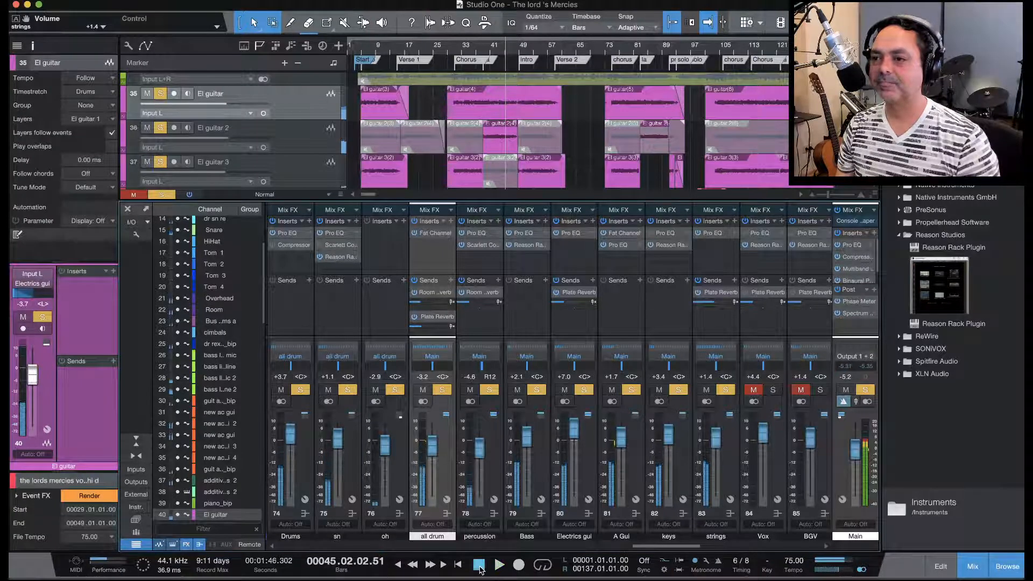
{"action": "left_click", "coordinate": [479, 564]}
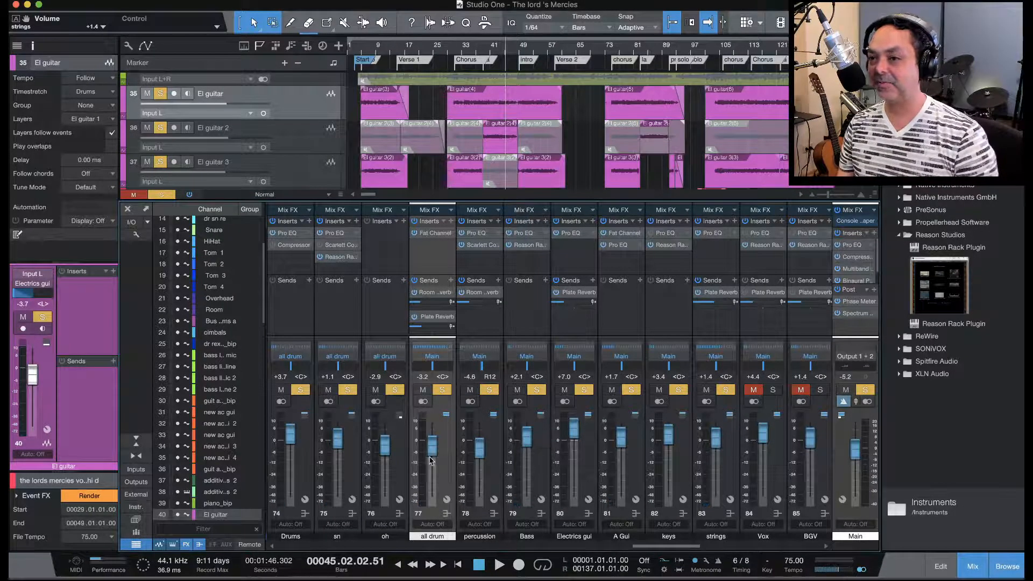
Listen to the soloed instrument buses together from bar 28, stop playback, and bring the Vox and BGV buses into view
{"action": "left_click", "coordinate": [445, 51]}
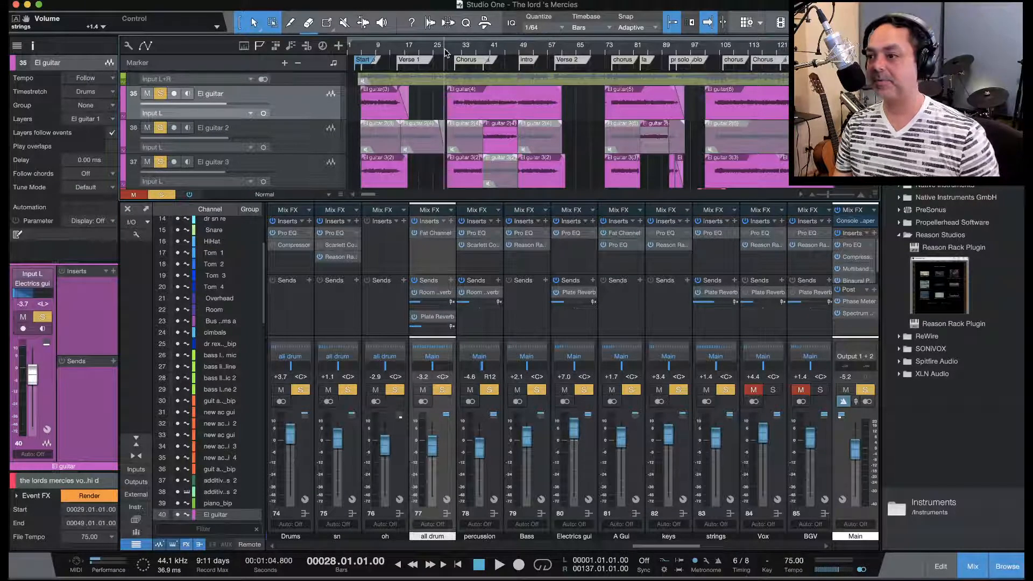
{"action": "key", "text": "space"}
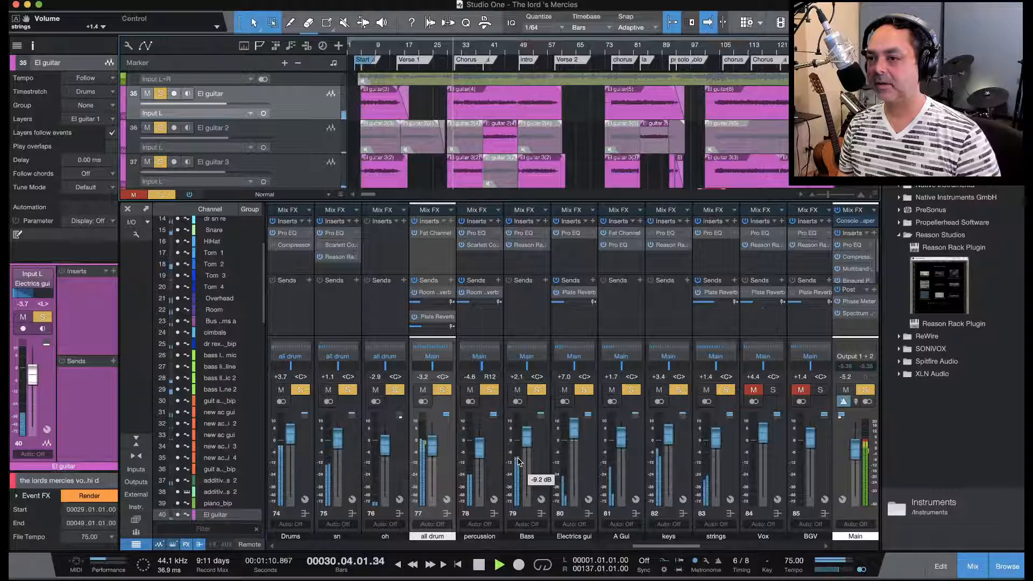
{"action": "left_click", "coordinate": [479, 565]}
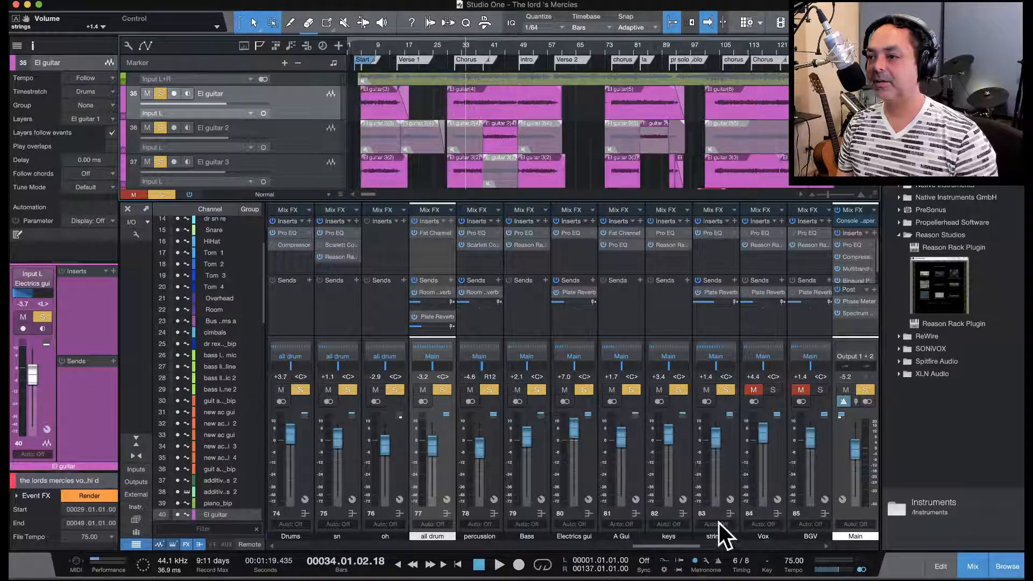
{"action": "left_click_drag", "start_coordinate": [672, 547], "coordinate": [682, 550]}
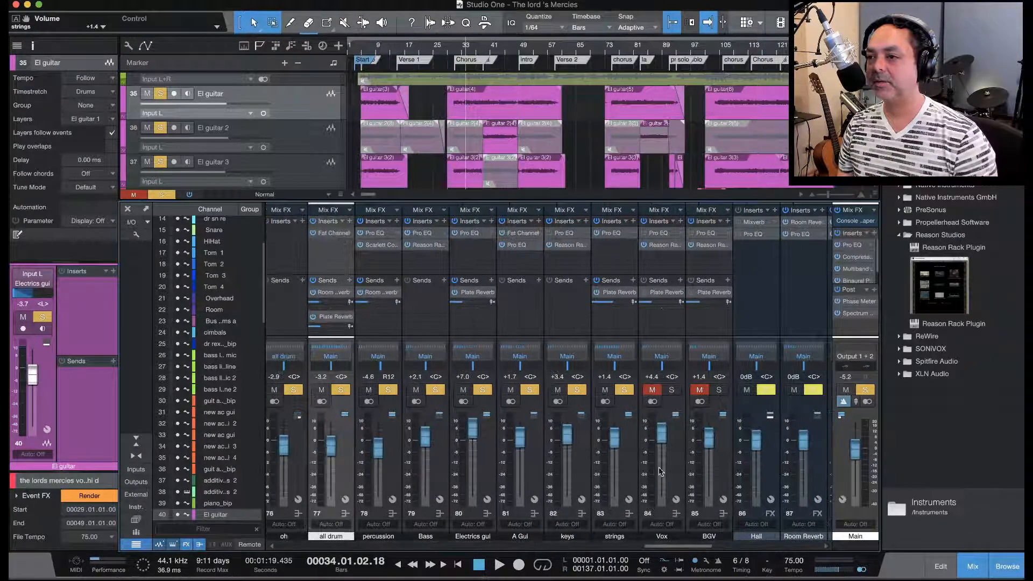